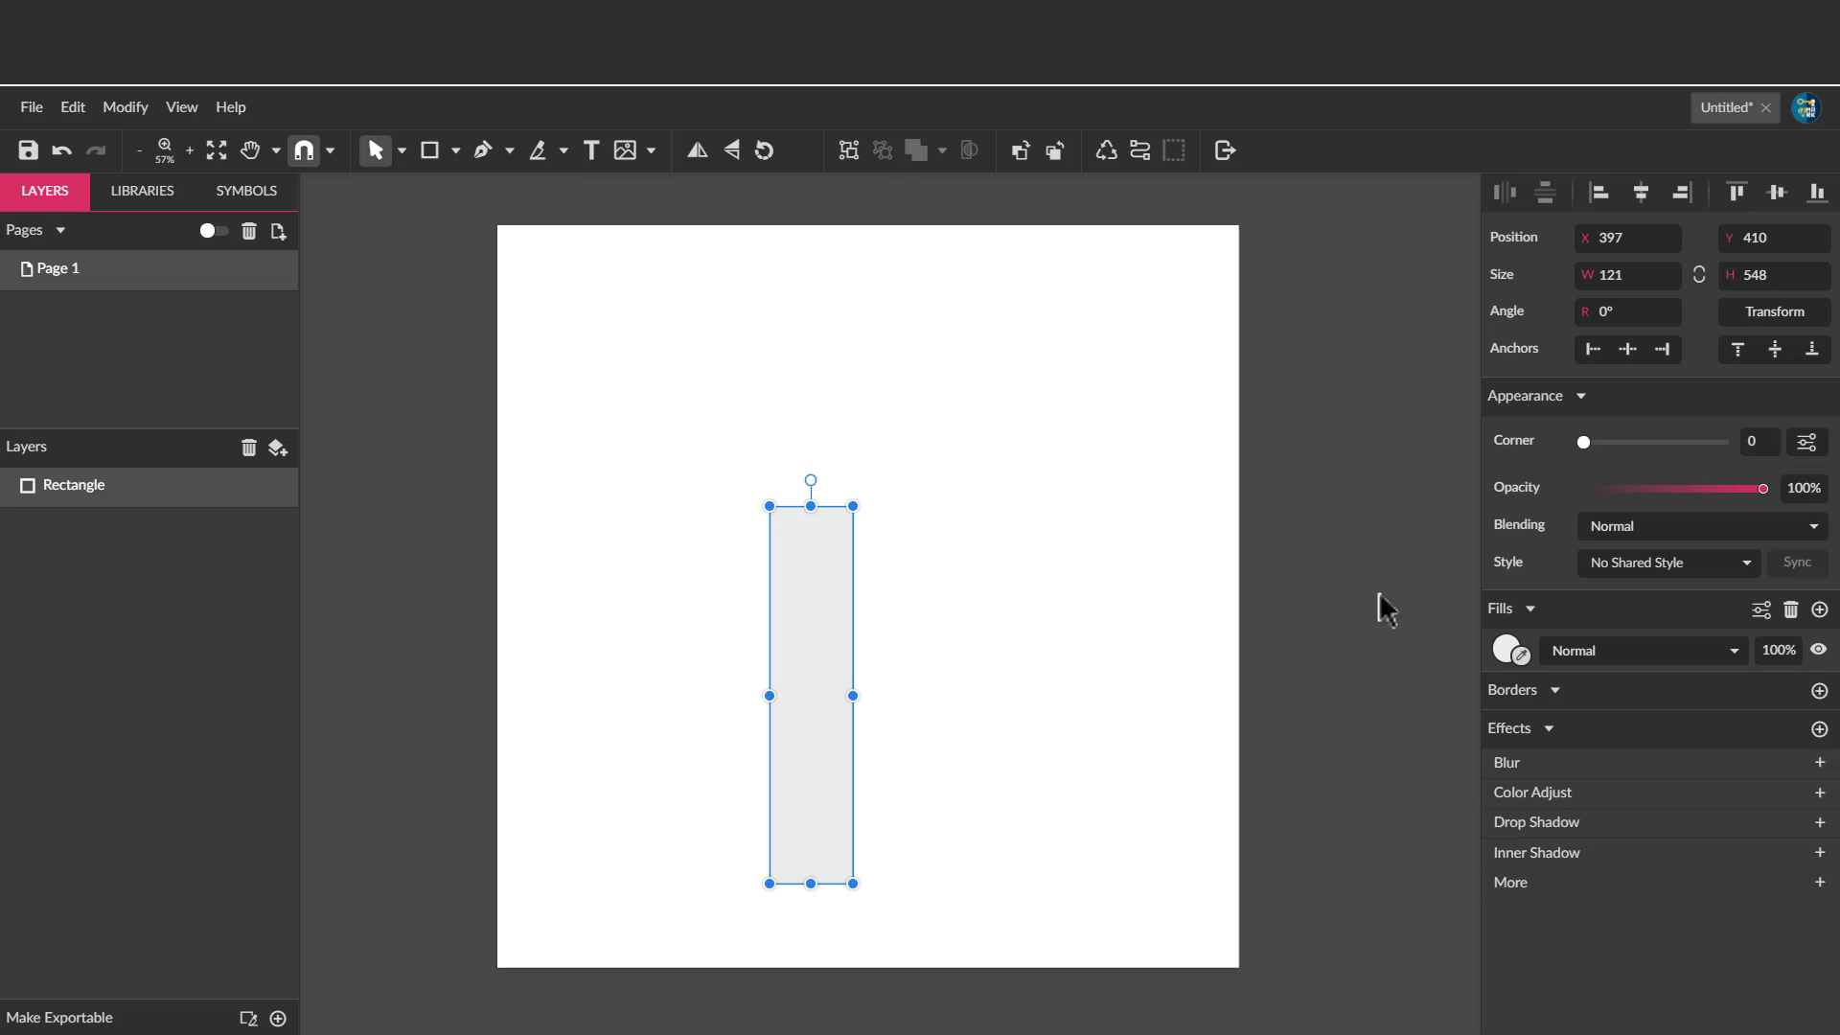
Change the rectangle's solid fill to light beige, #ECDFC6.
click(1506, 650)
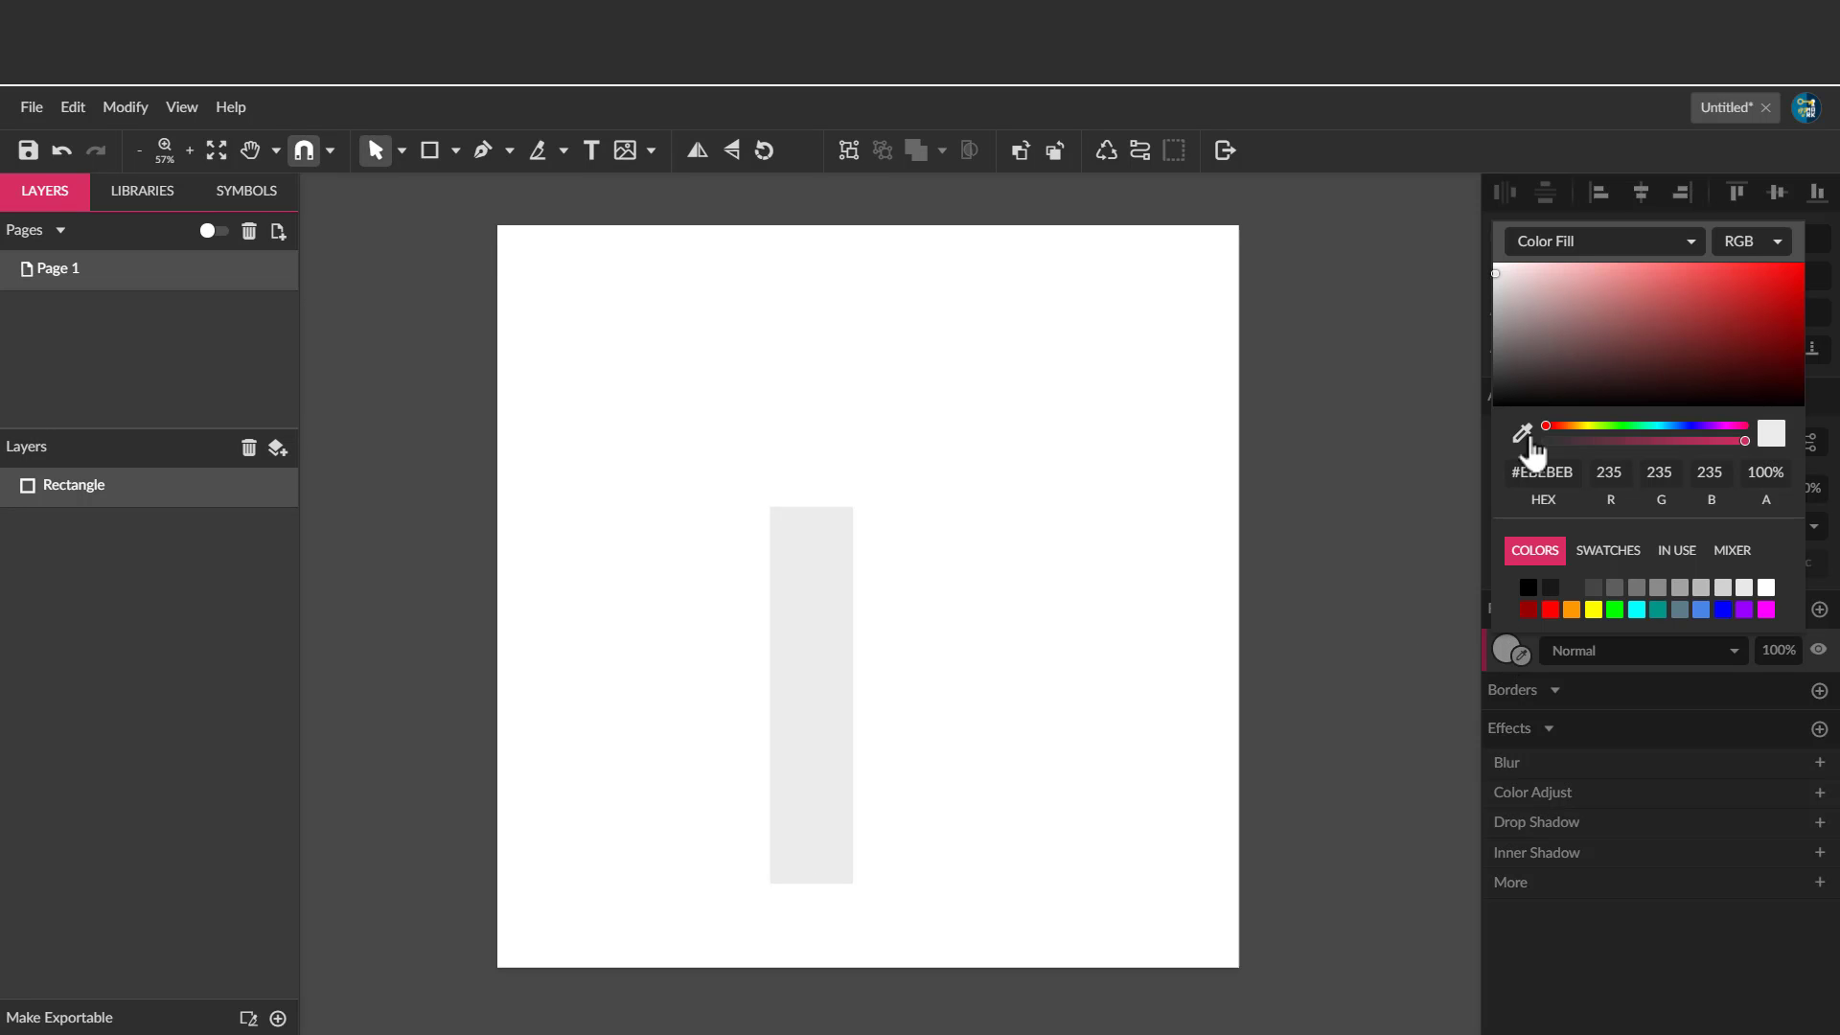
click(1566, 423)
mouse_move(1573, 308)
mouse_down()
mouse_move(1513, 295)
mouse_move(1542, 274)
mouse_up()
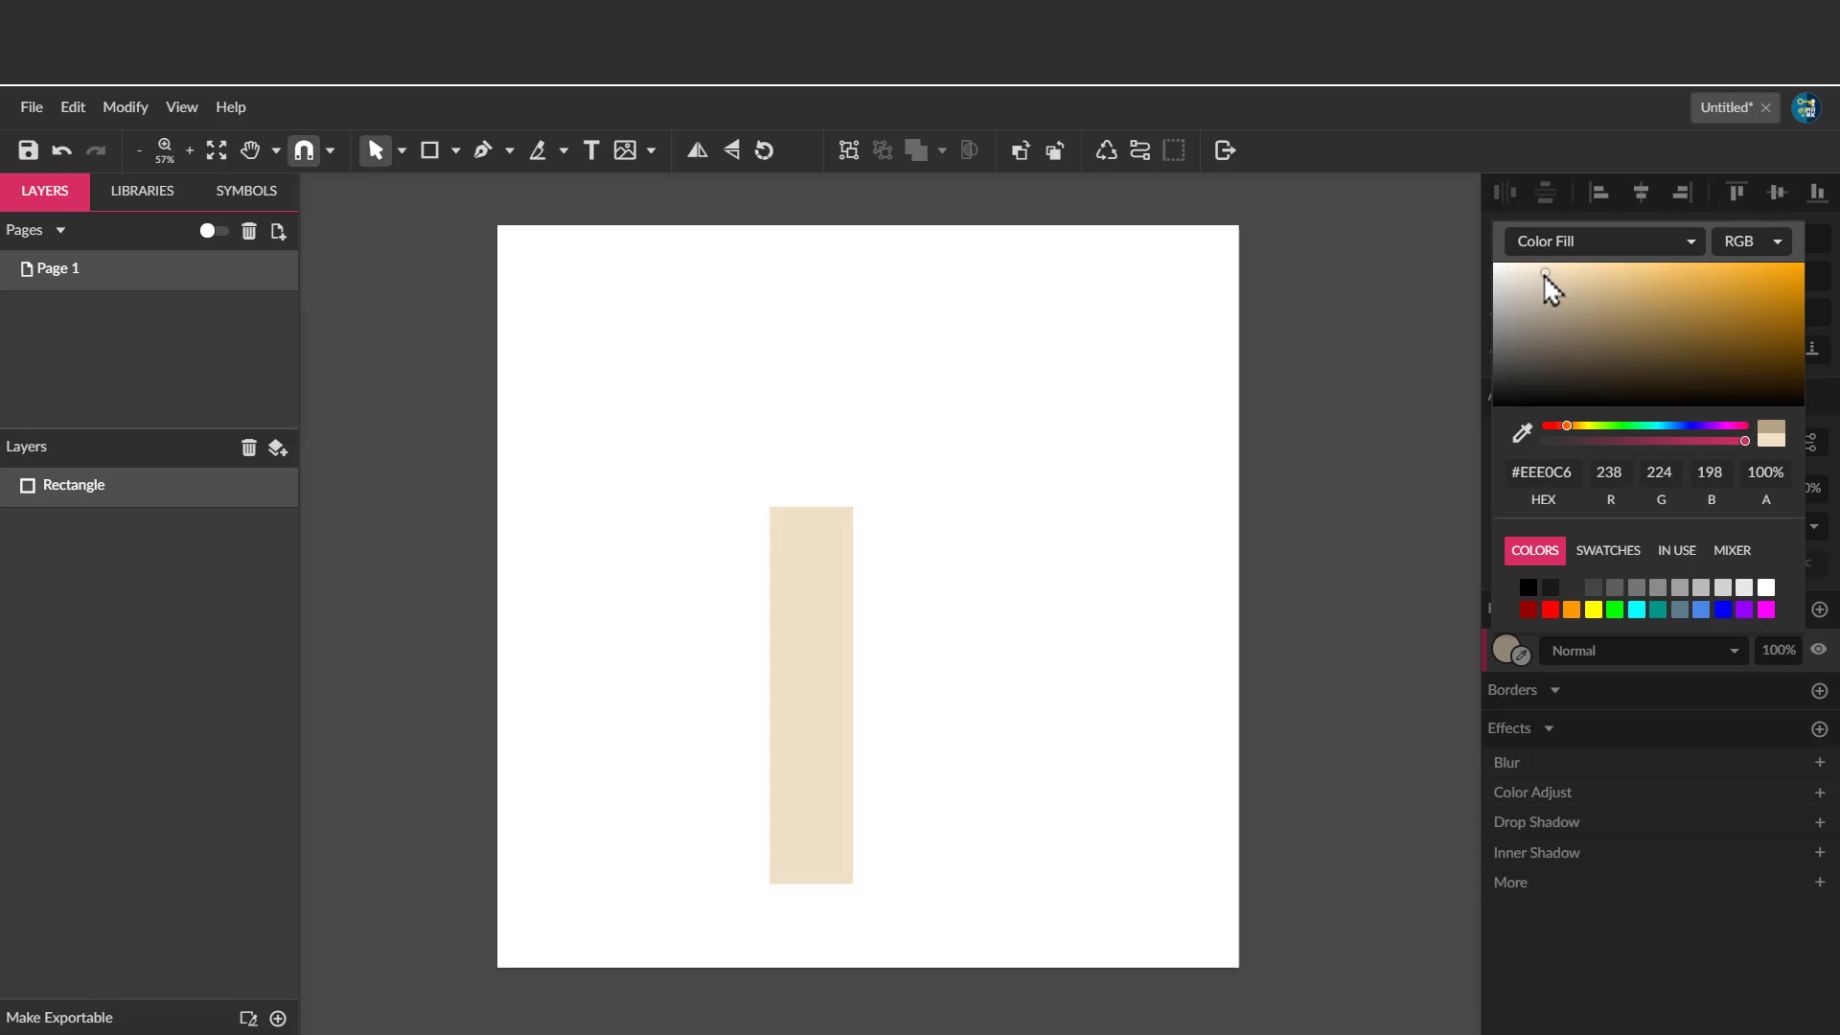
click(811, 573)
Centre the beige rectangle horizontally at about X 479.5, Y 408, and fully round its corners to 61.
drag(828, 644, 879, 637)
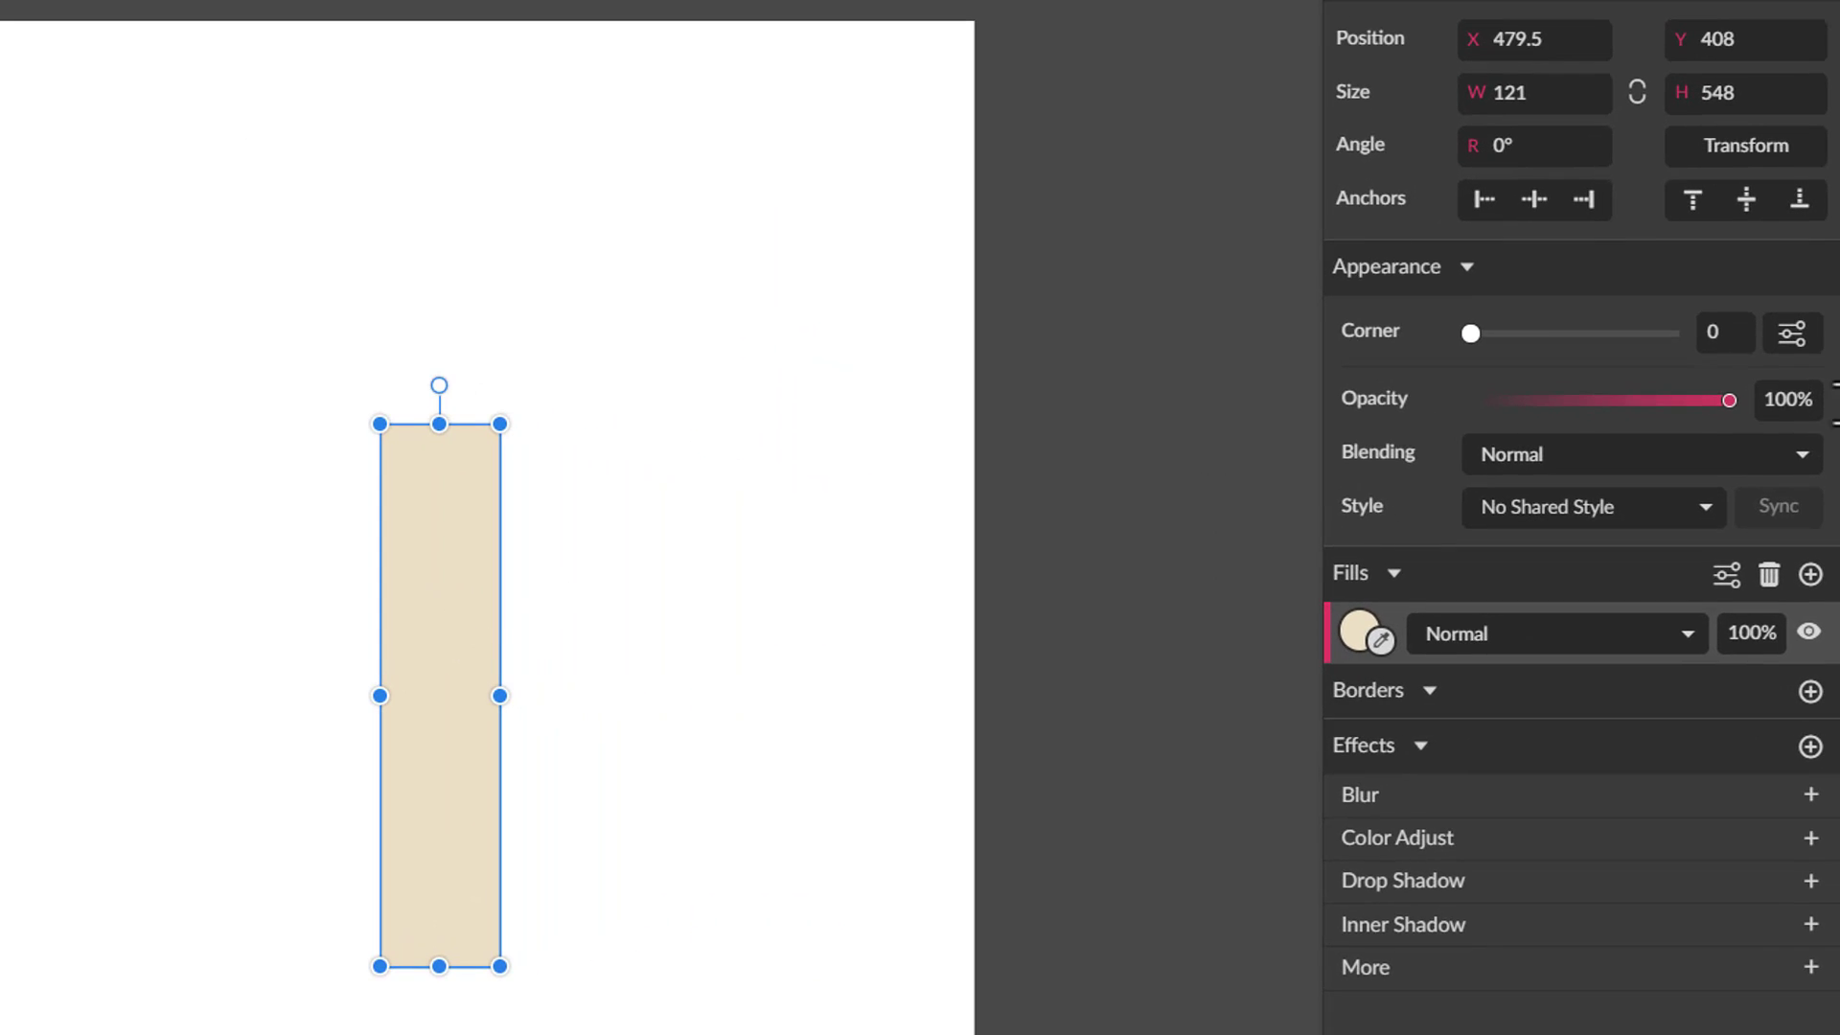
click(1789, 336)
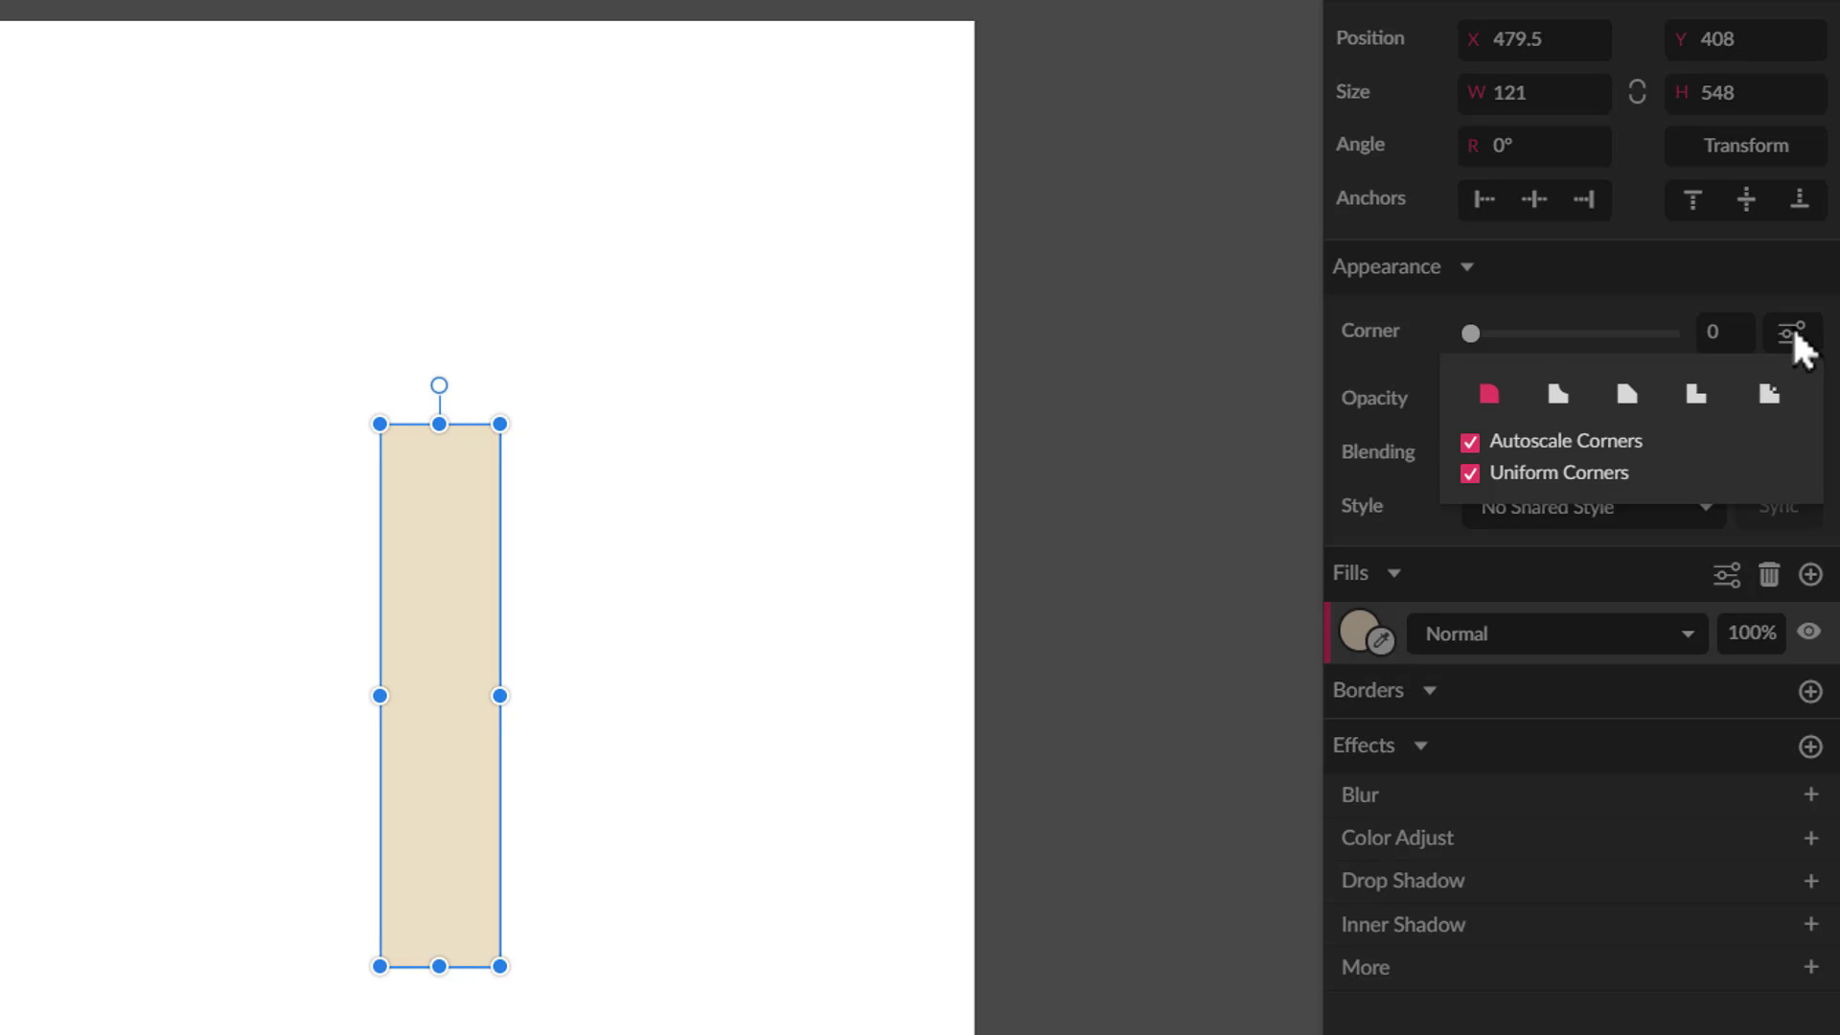
drag(1471, 332, 1717, 329)
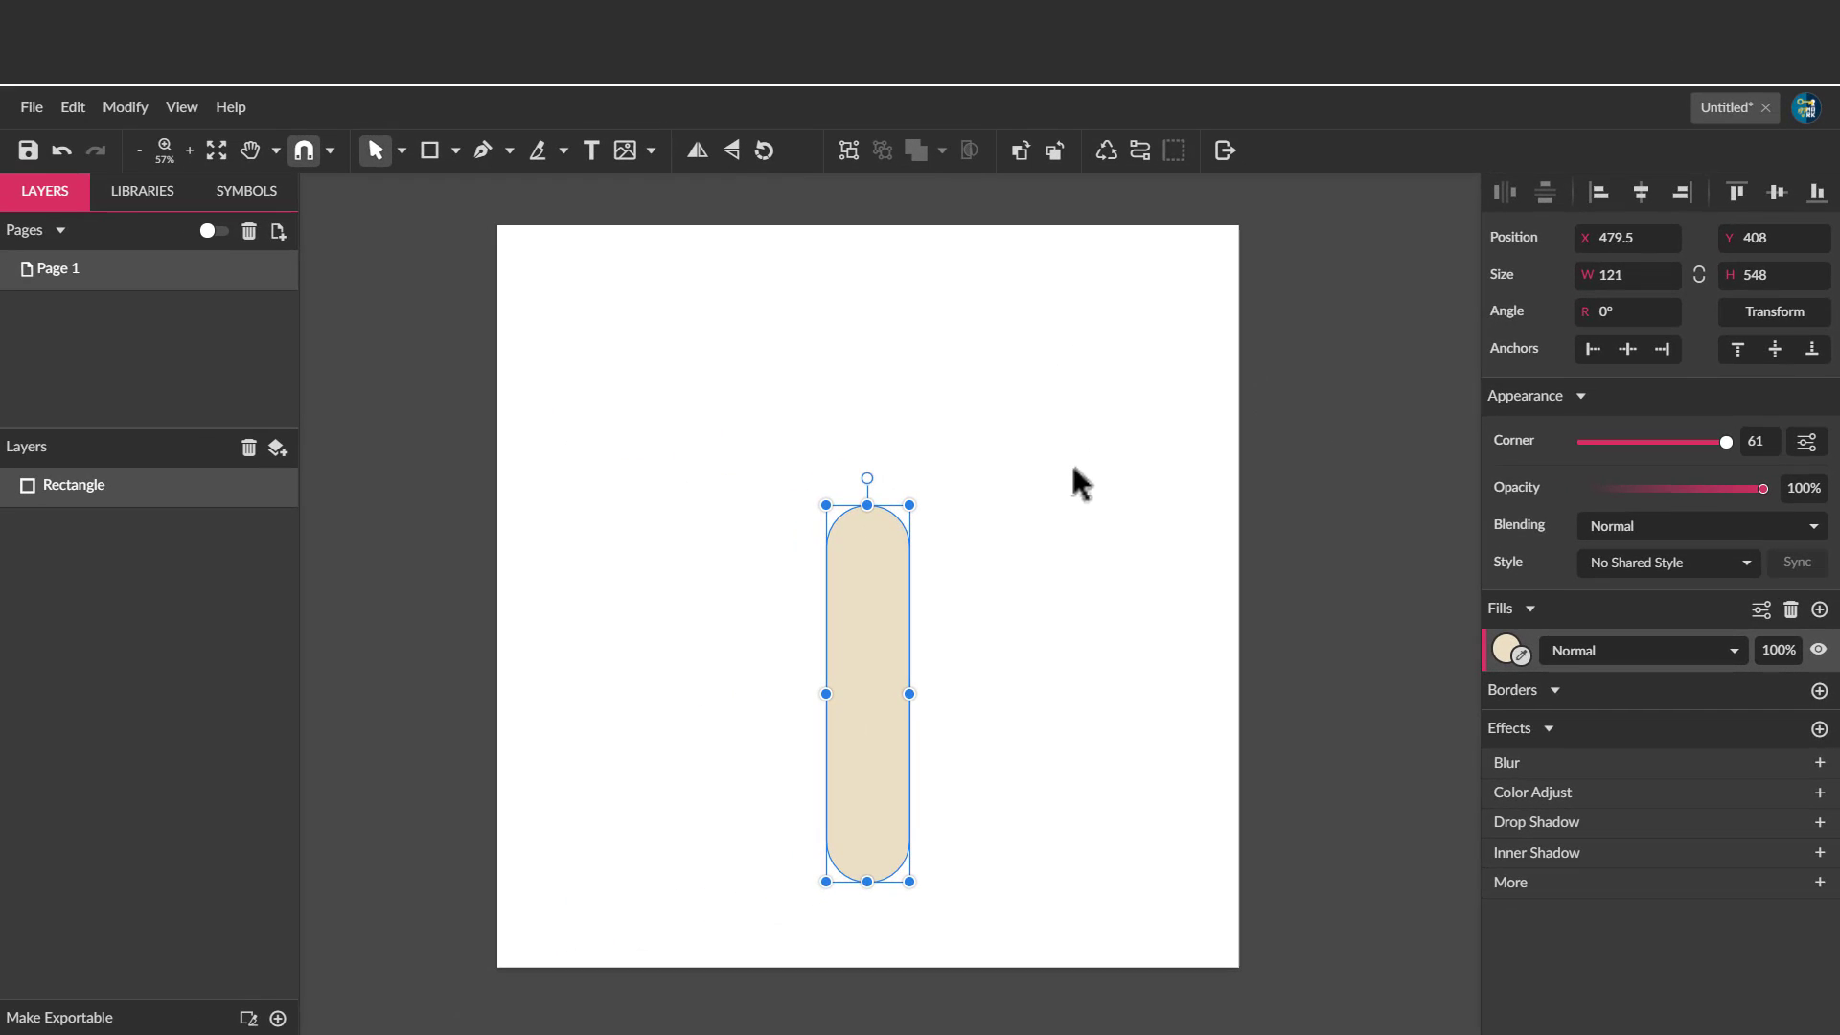
Convert the stick's fill to a linear gradient and rotate it to run vertically with beige at the lower end.
click(1506, 650)
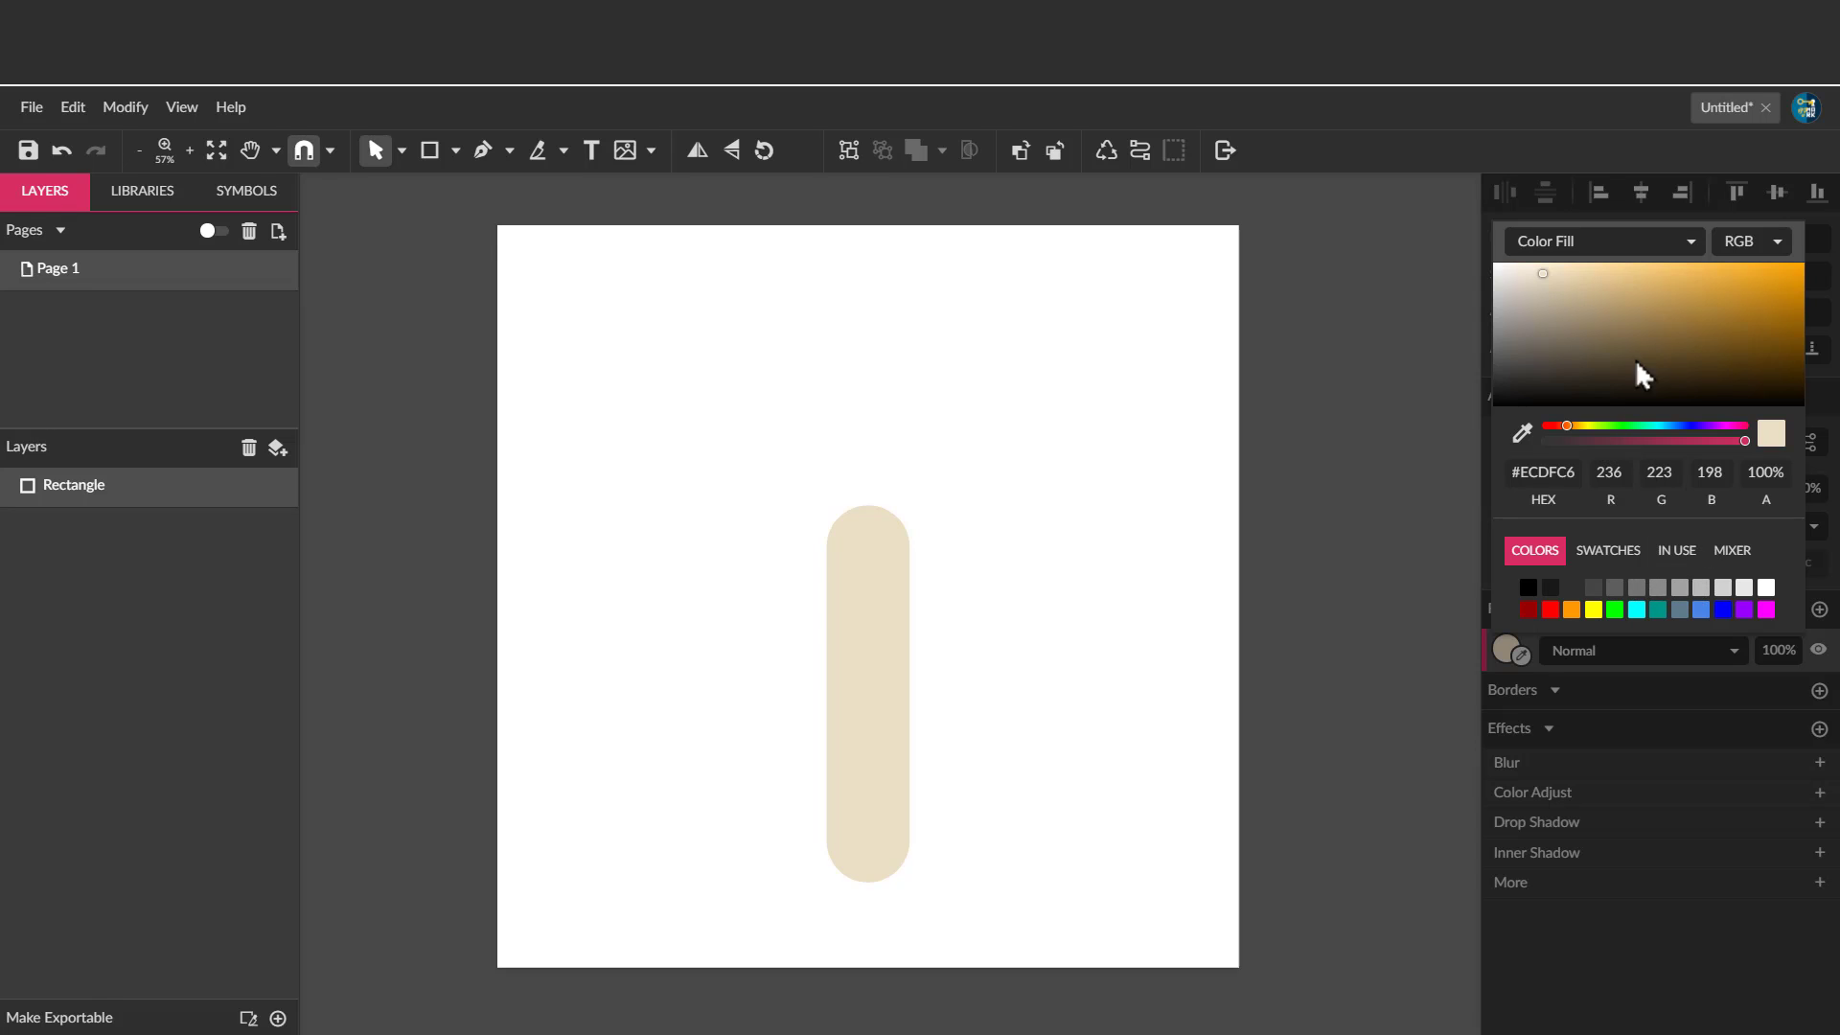
click(1612, 251)
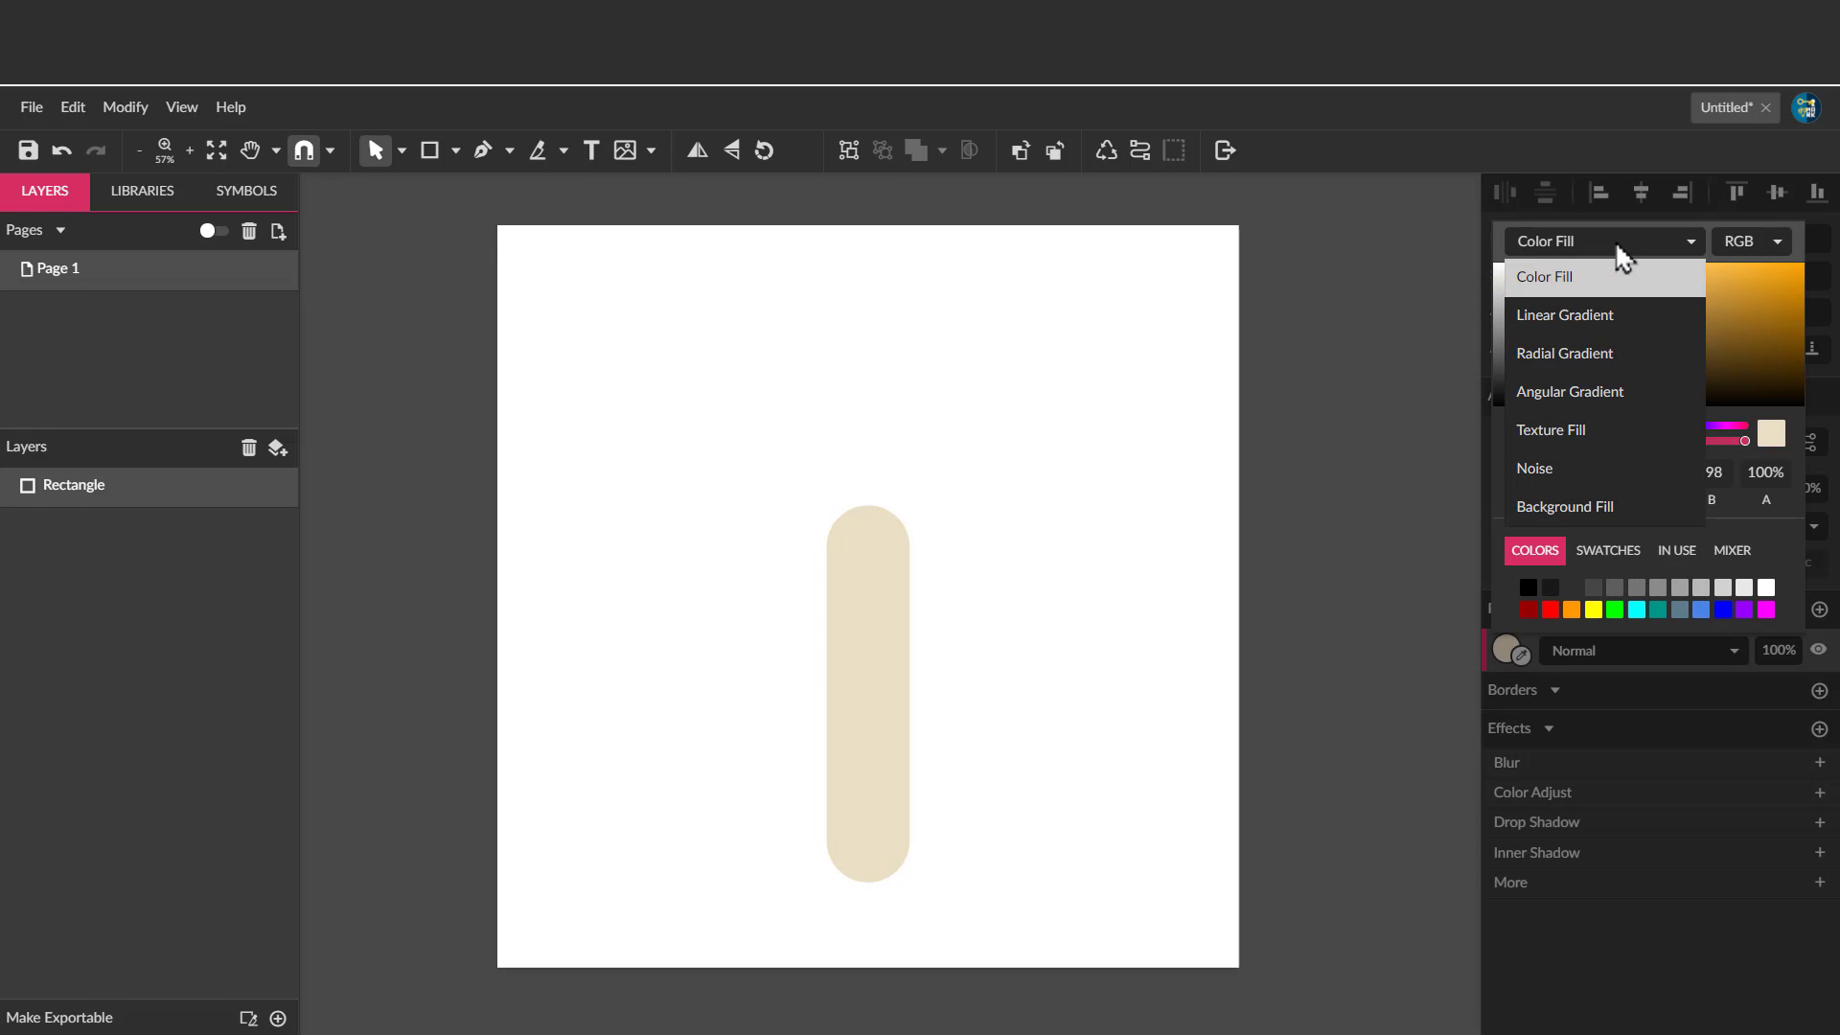
click(1585, 317)
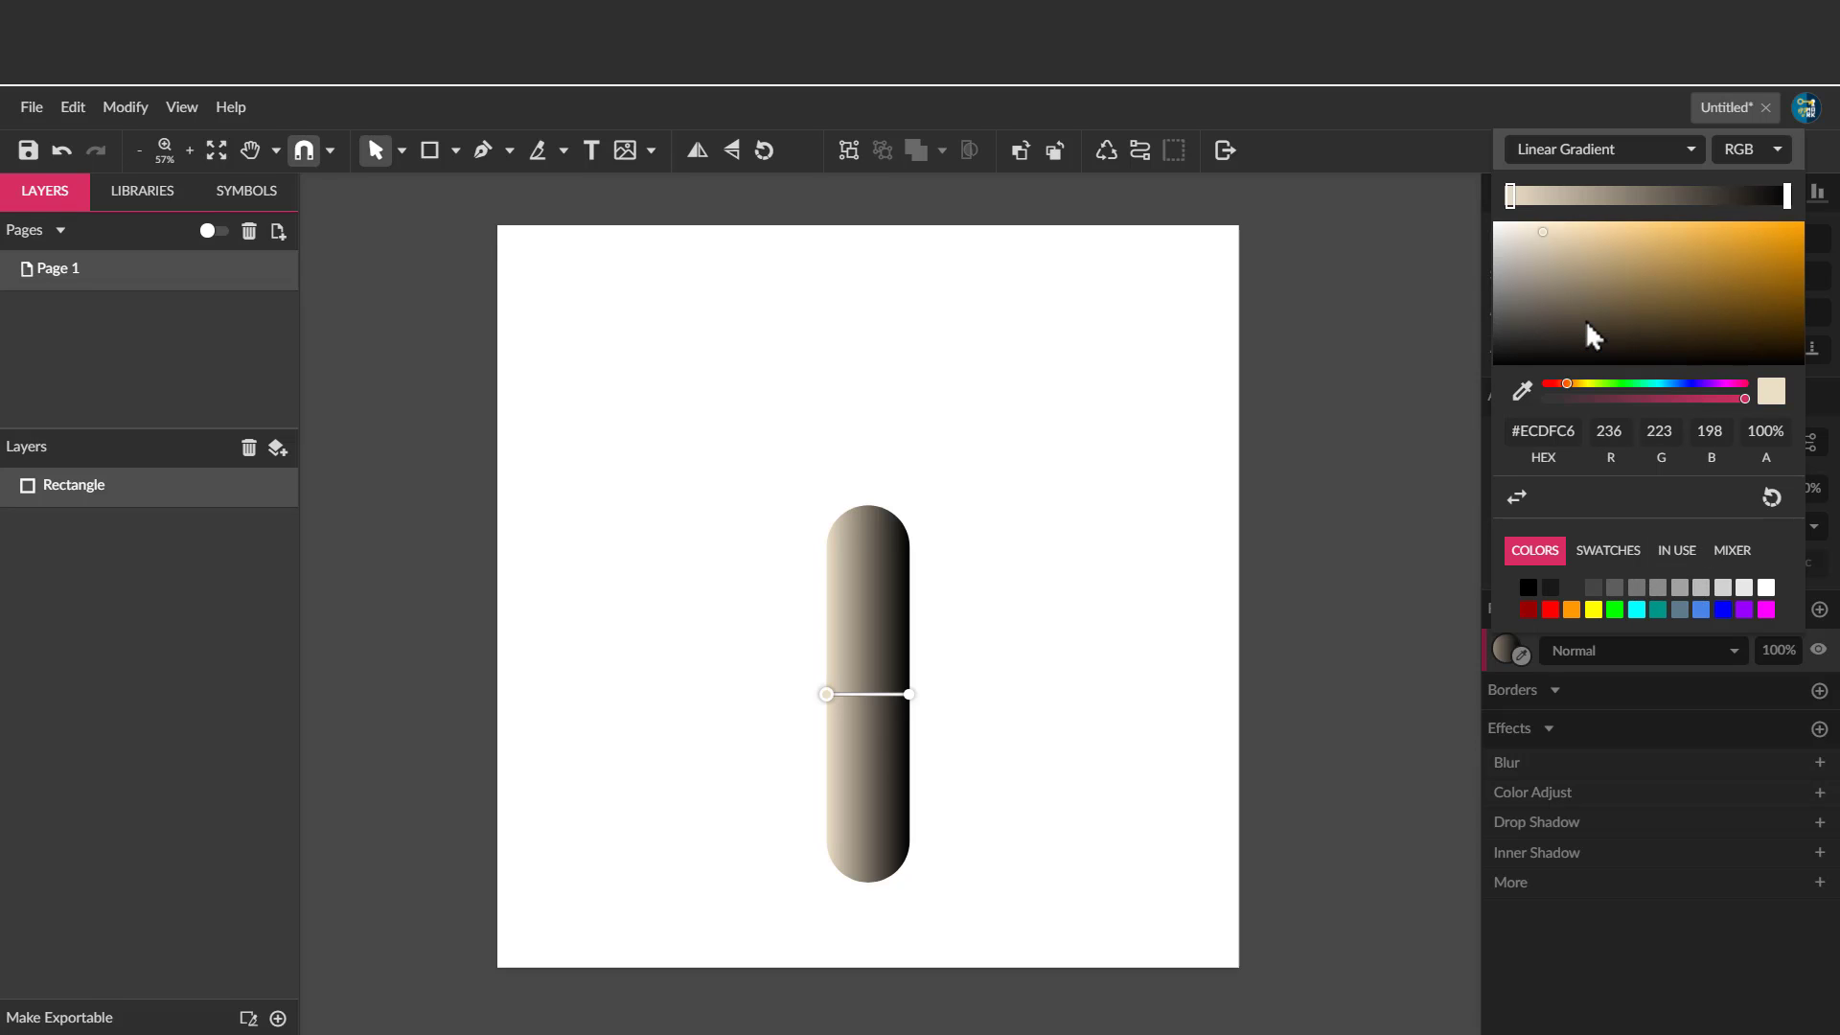
click(1767, 498)
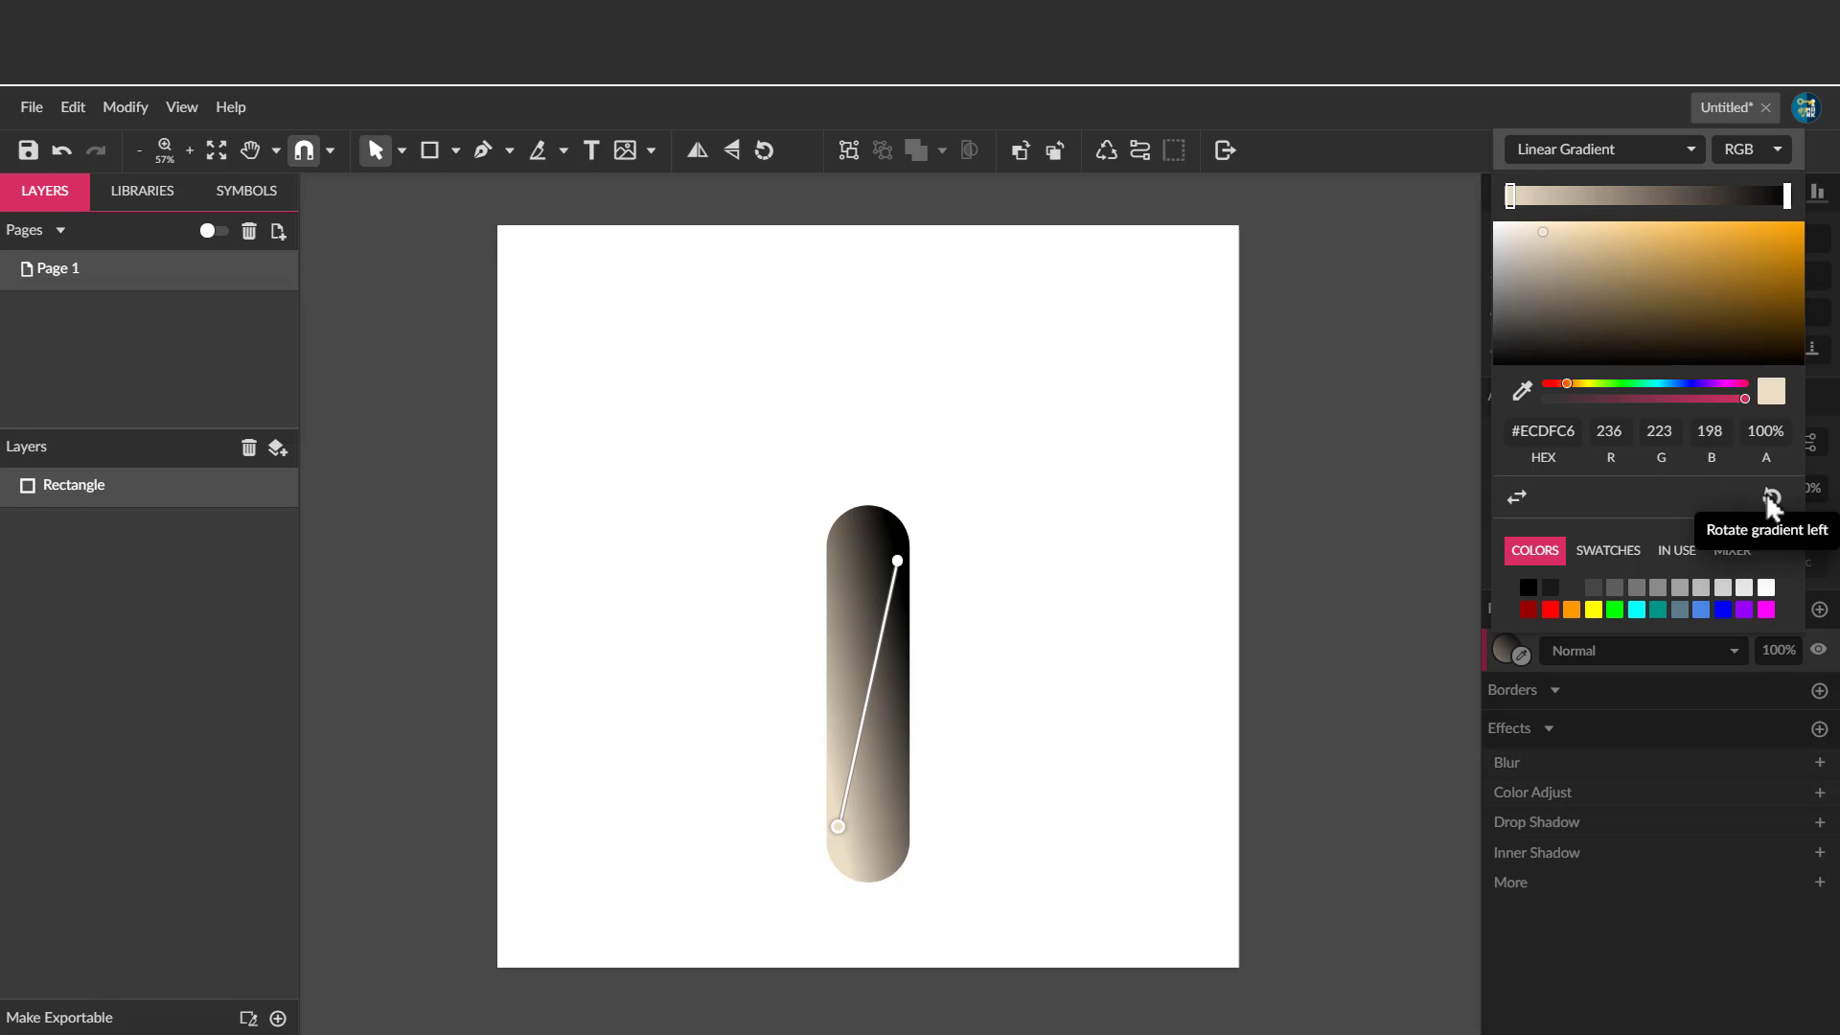
click(1768, 499)
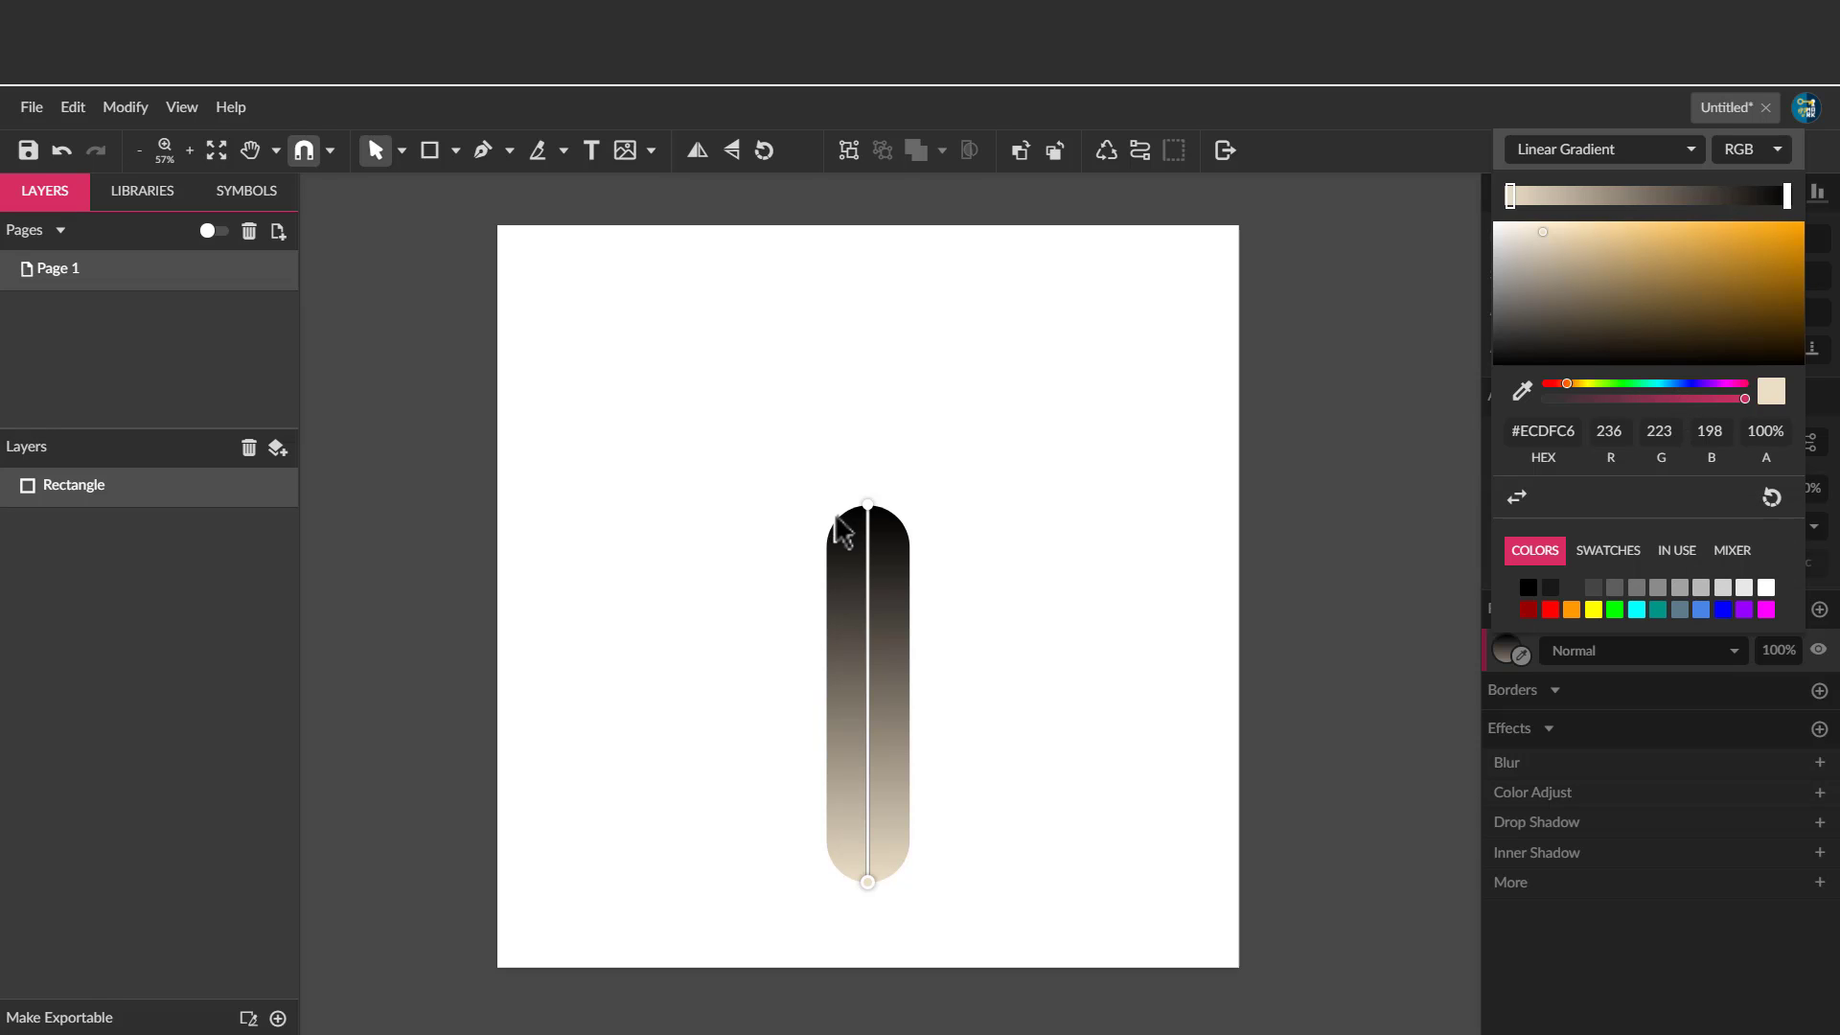
Recolour the stick gradient's upper stop from black to a darker tan, #B59F7A, based on the stick's own beige.
click(868, 505)
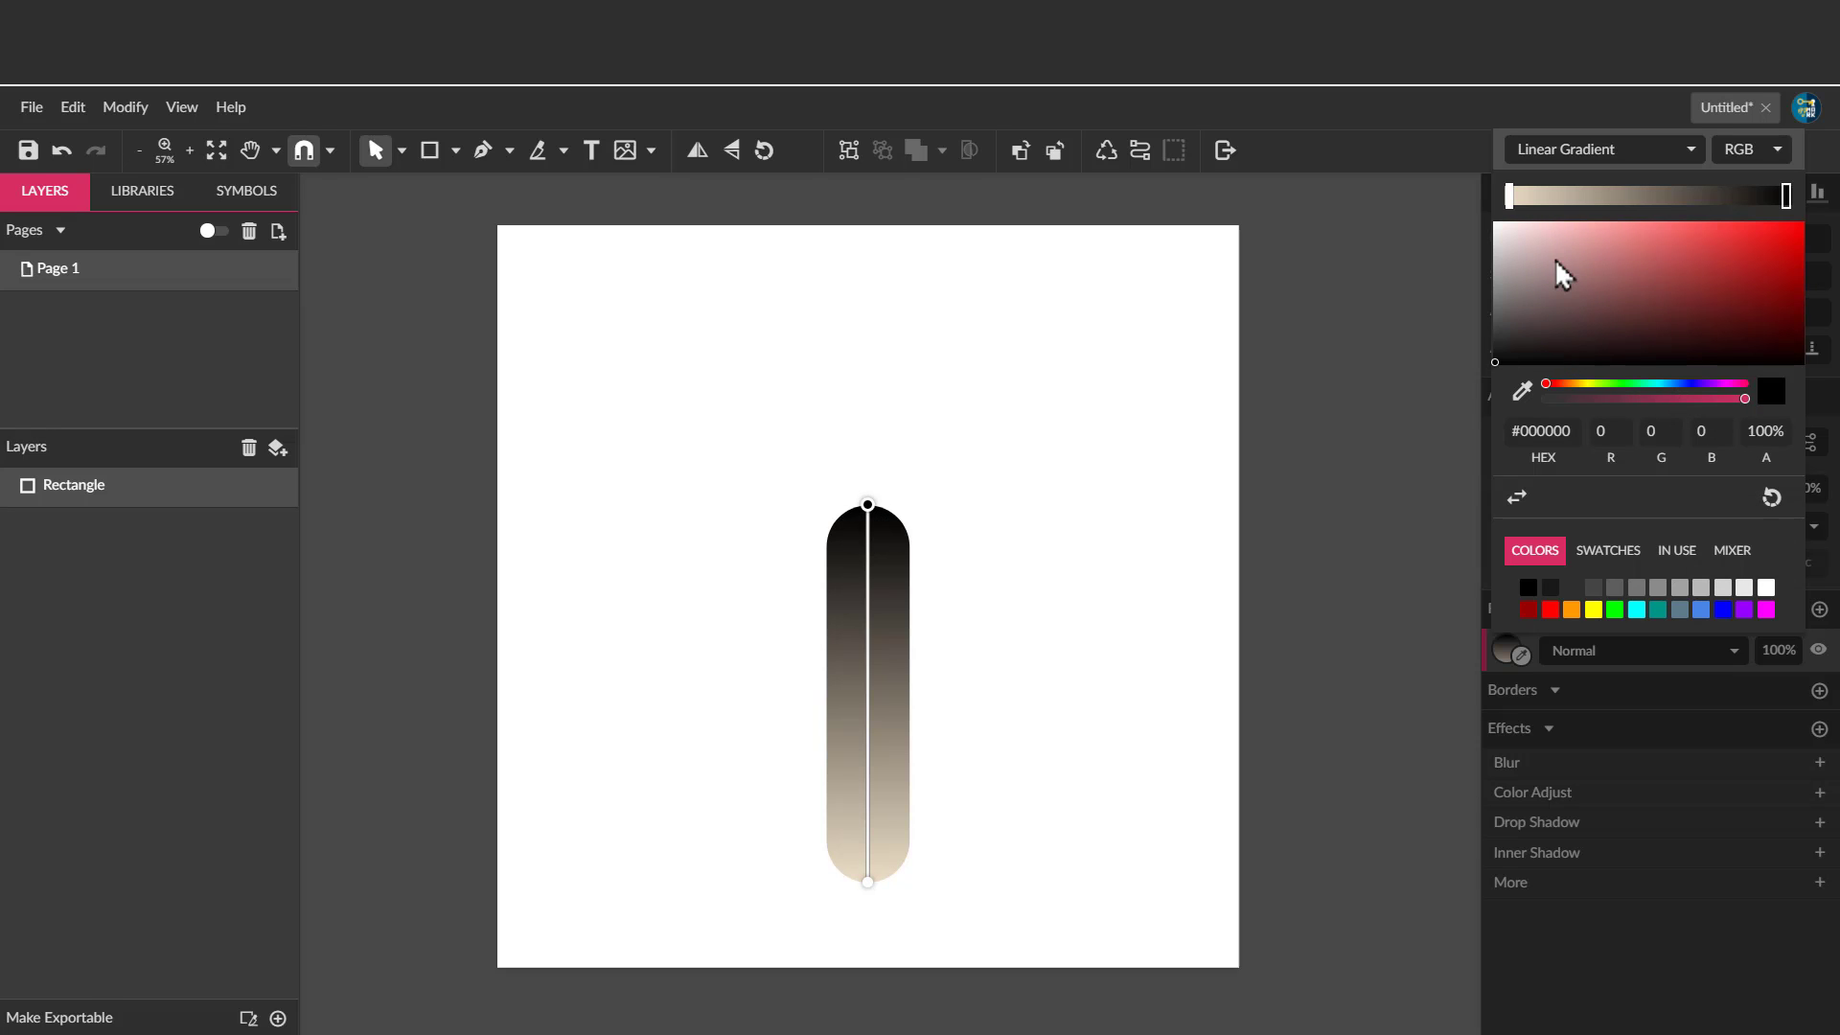
click(1572, 384)
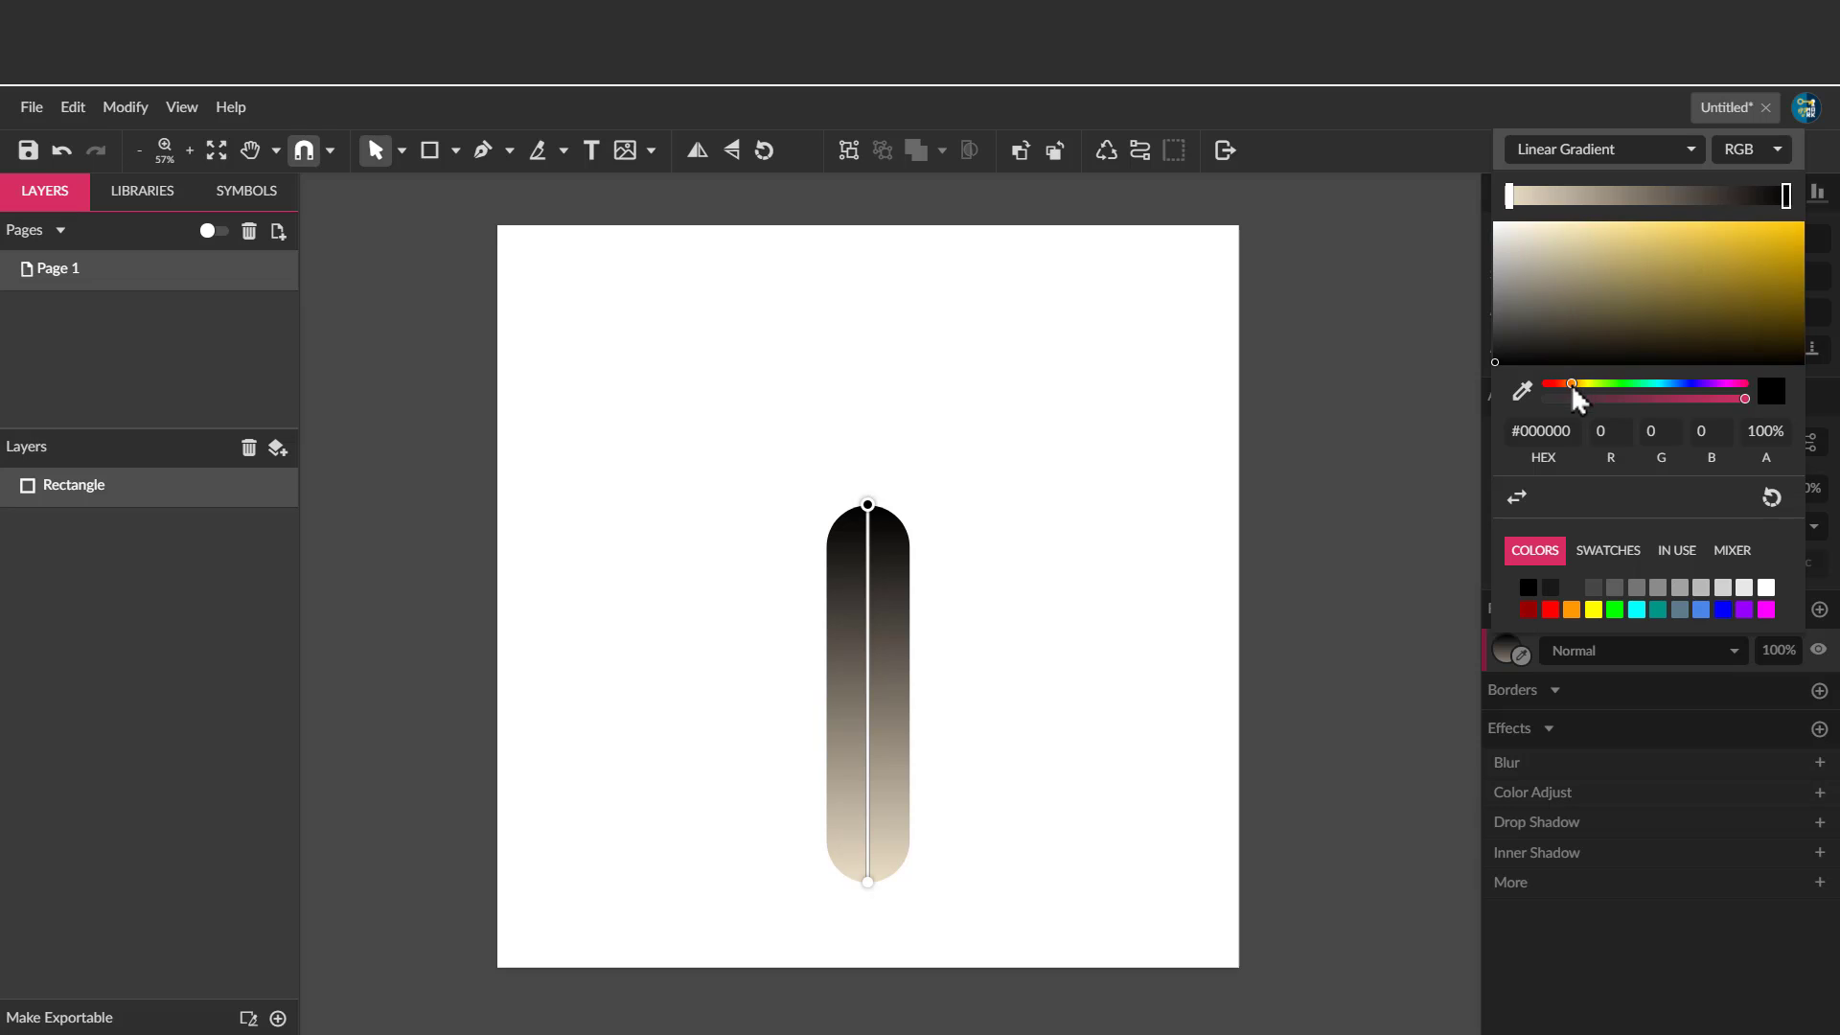
click(1521, 390)
click(891, 872)
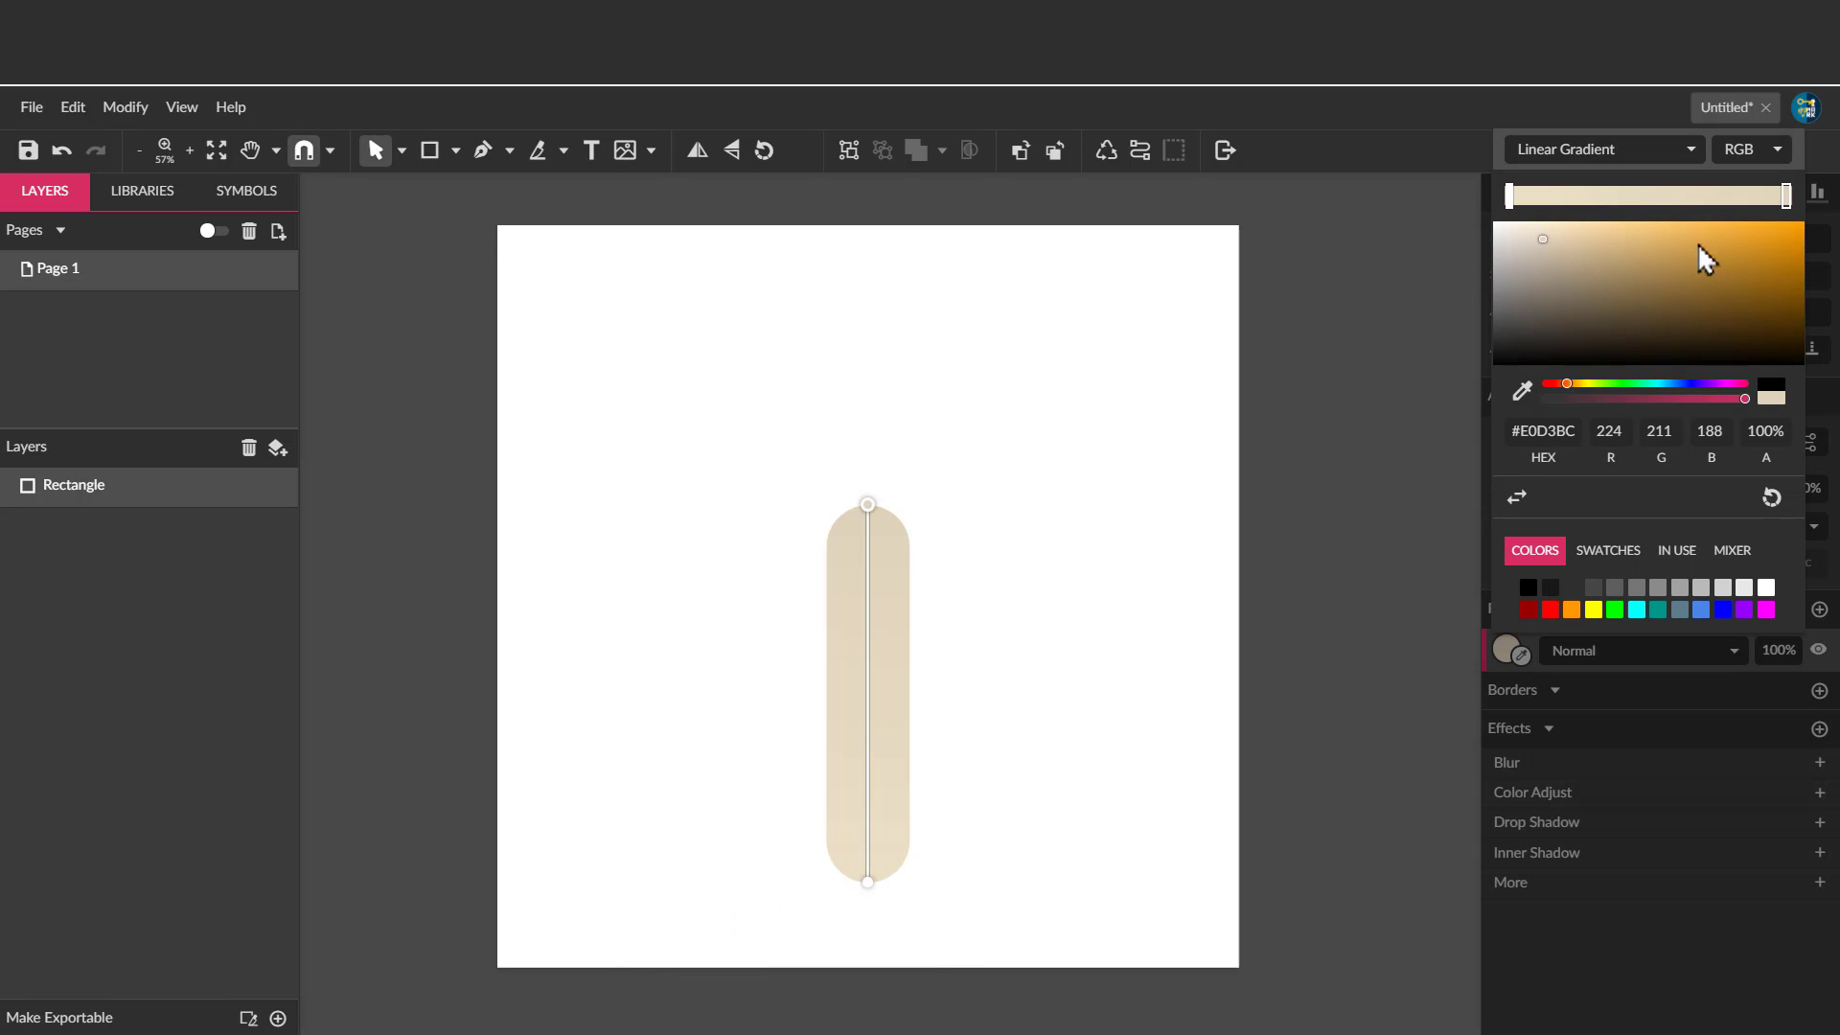
drag(1565, 249, 1593, 262)
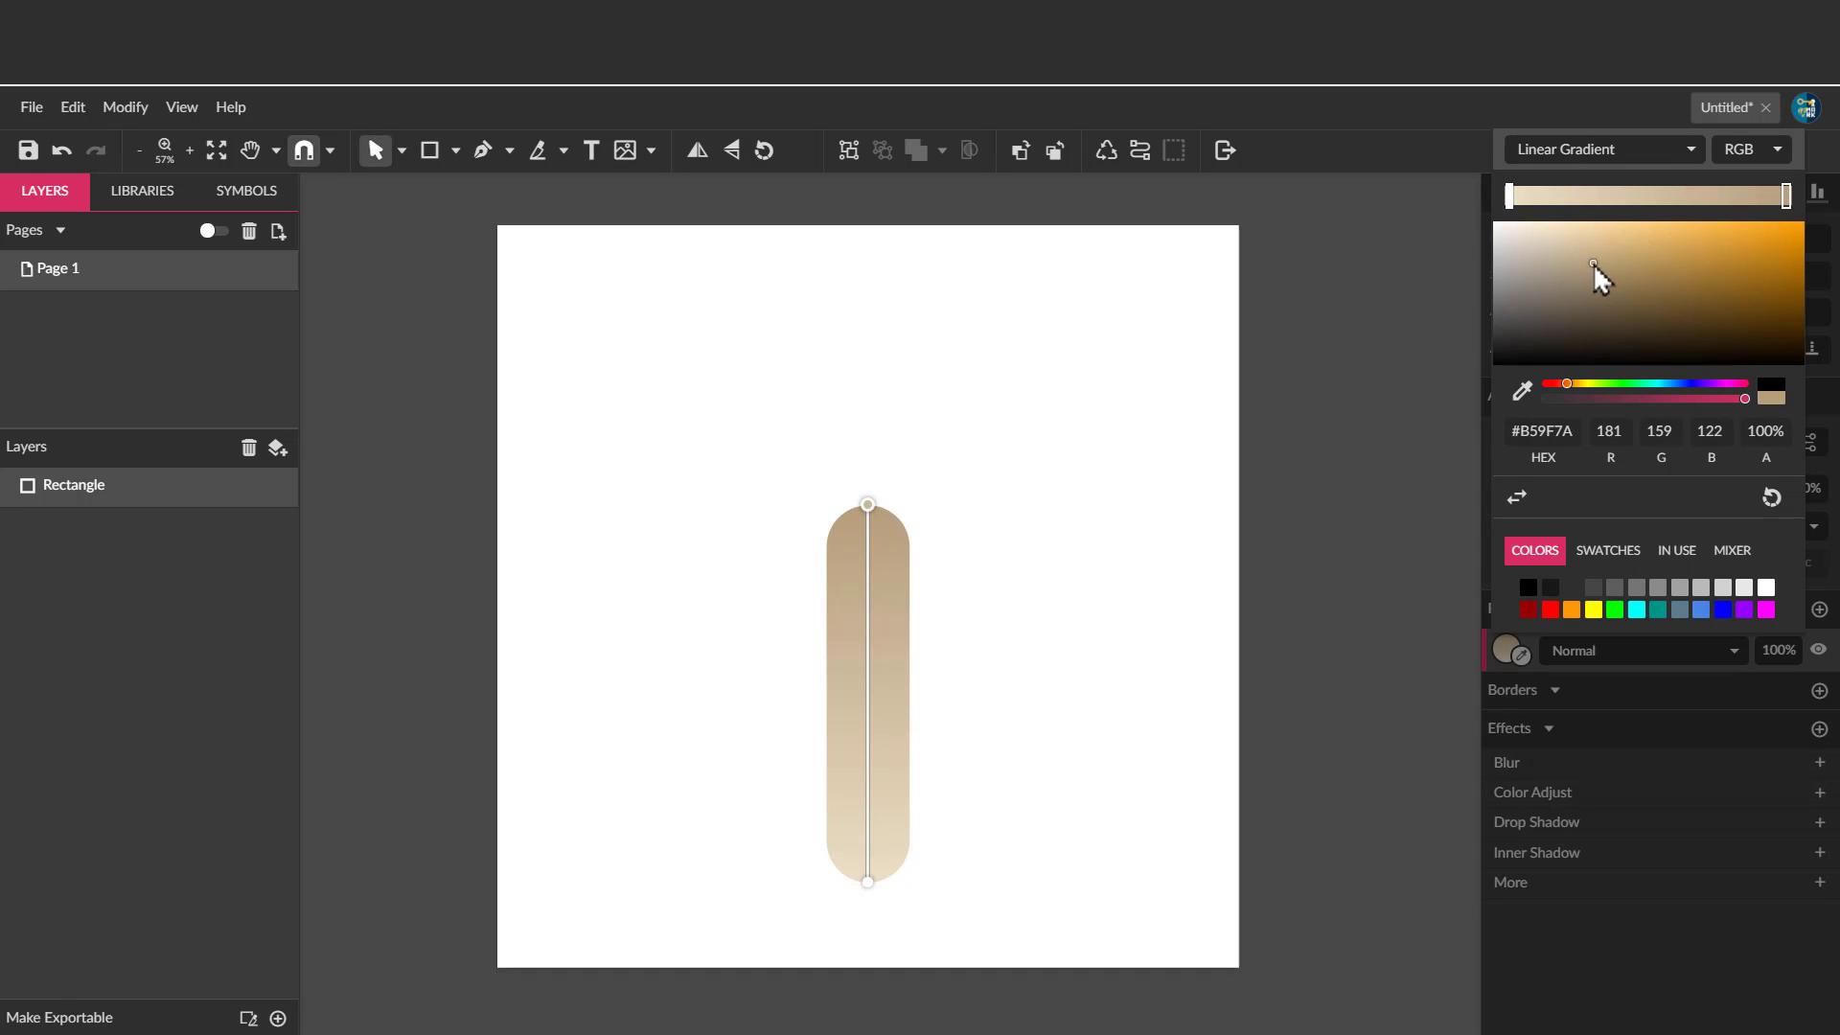
click(766, 355)
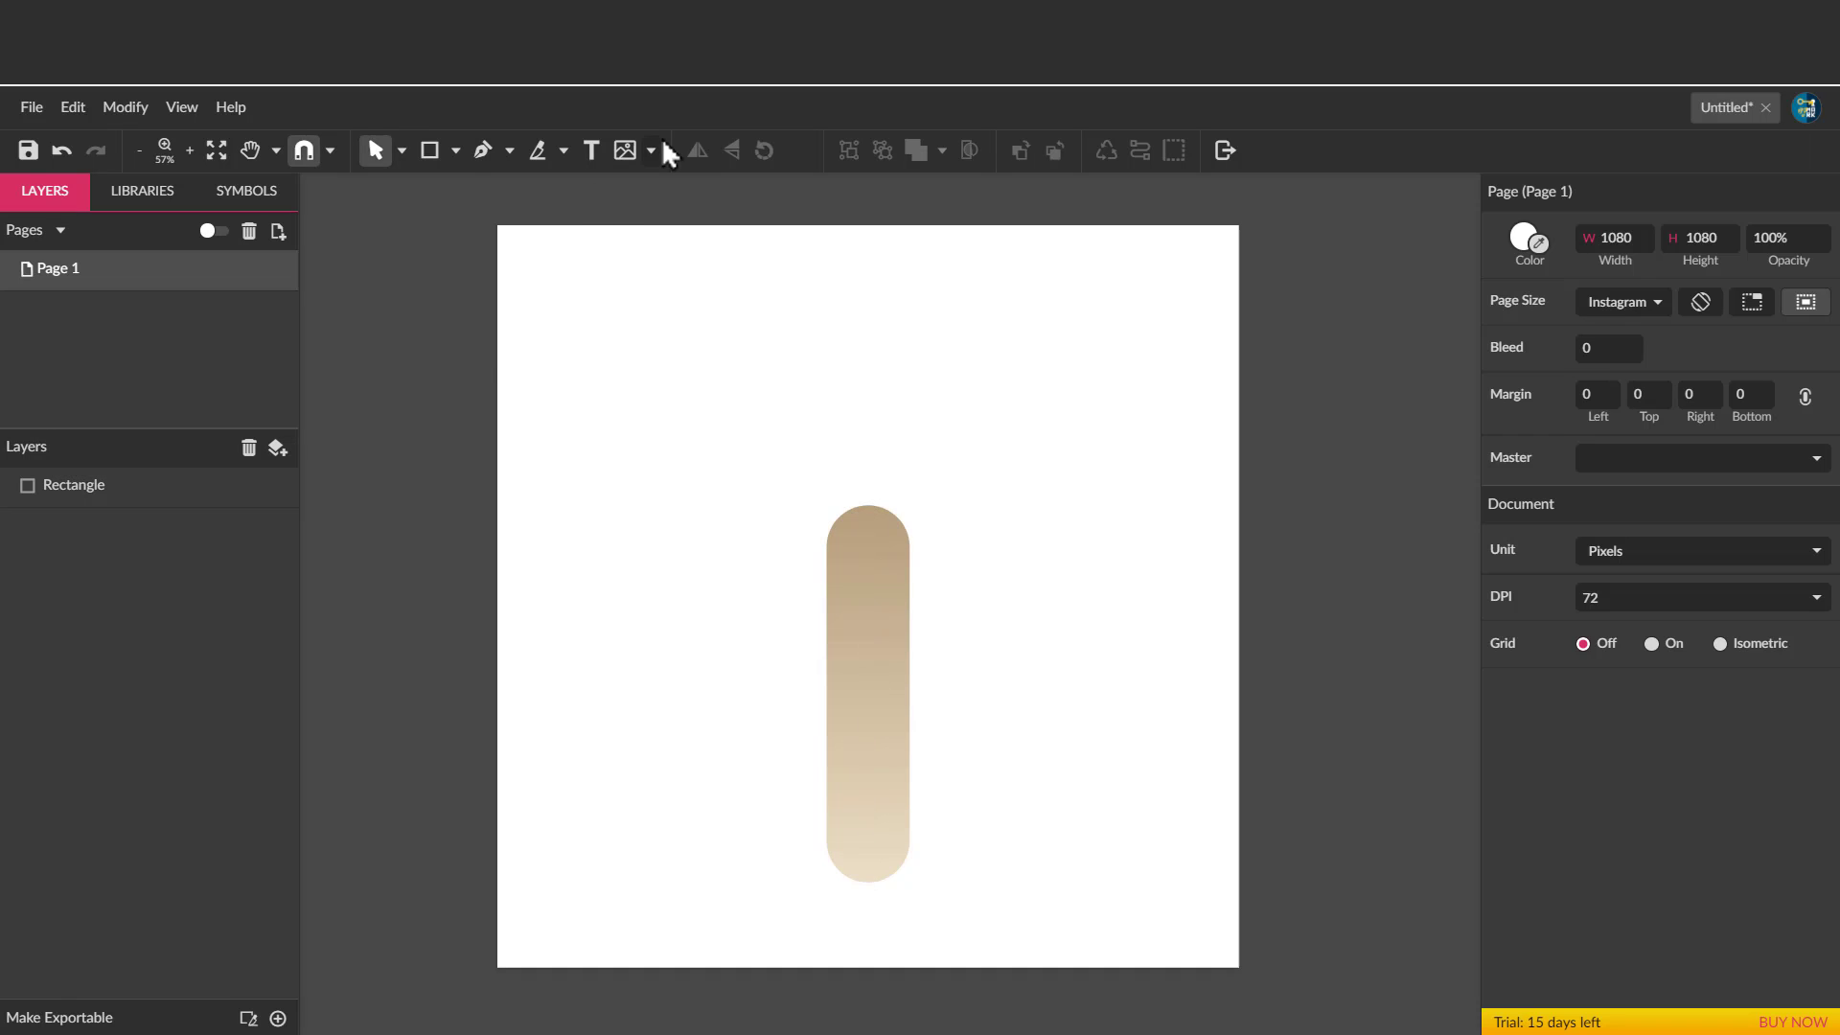
Draw a rectangle about 338 by 602 px over the stick's upper part, centred on the stick, as the popsicle body.
click(456, 154)
click(488, 211)
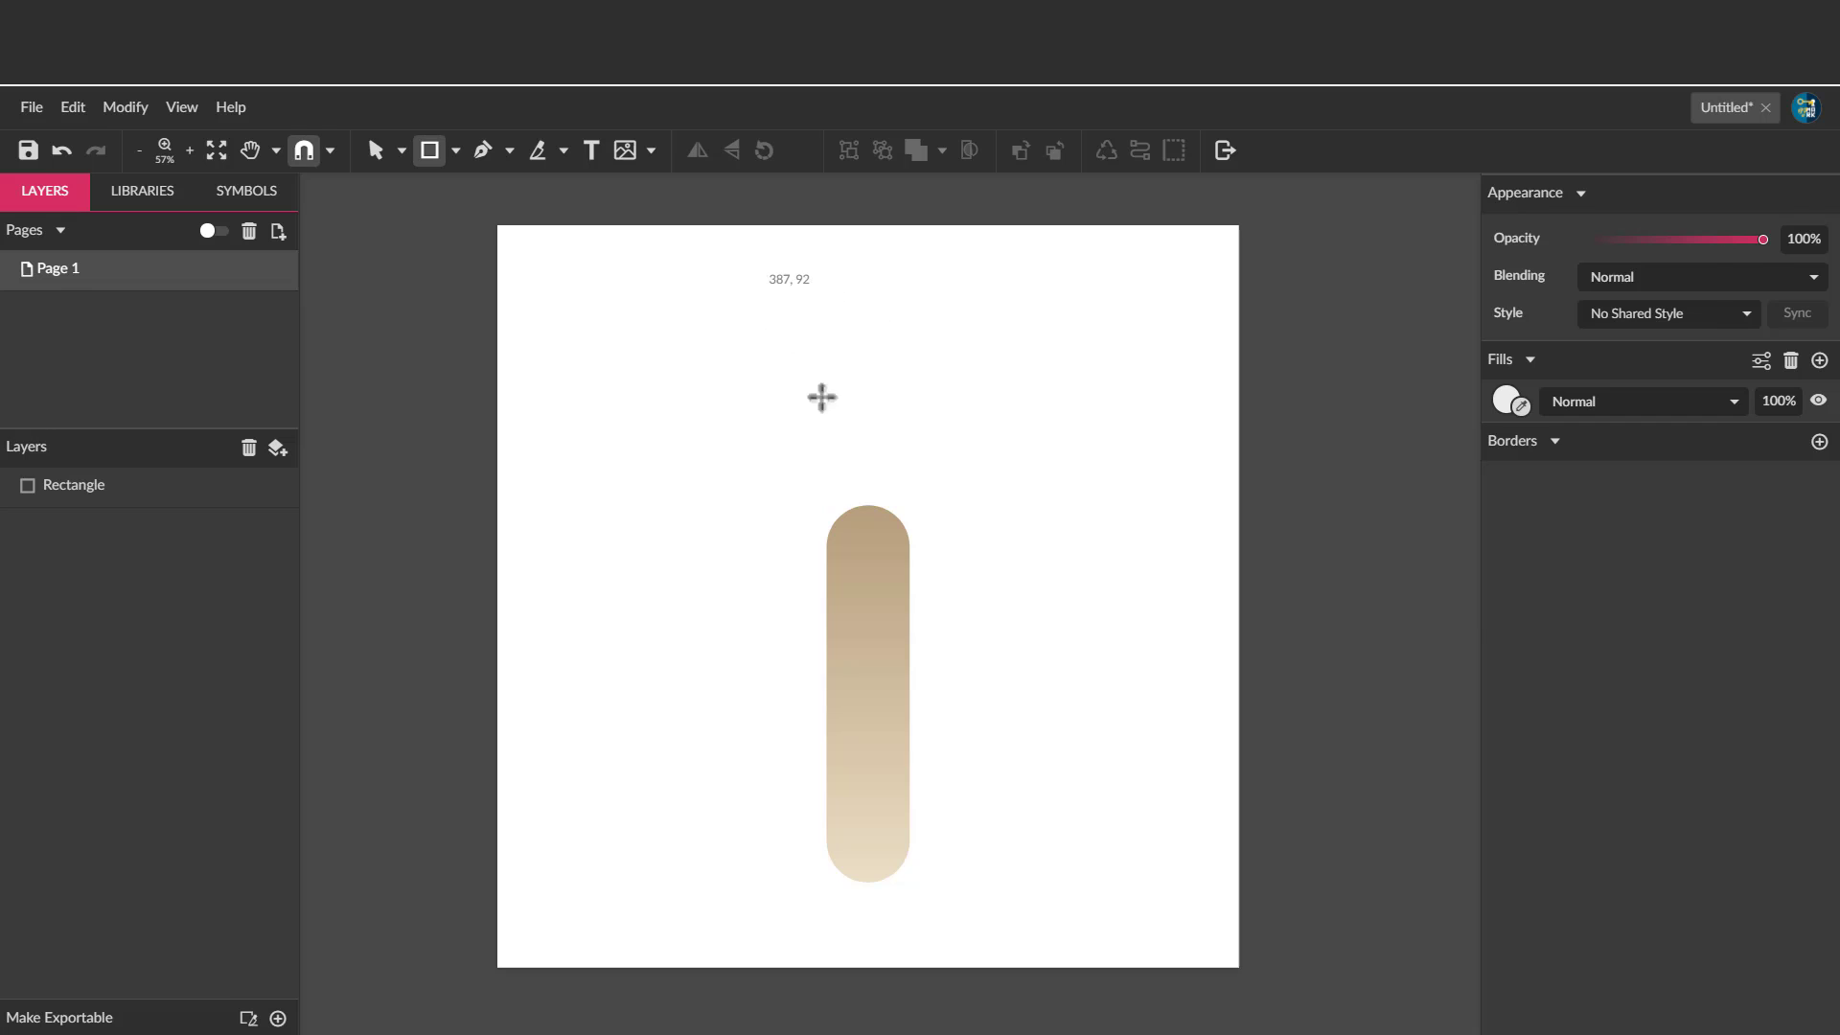
drag(762, 289, 995, 757)
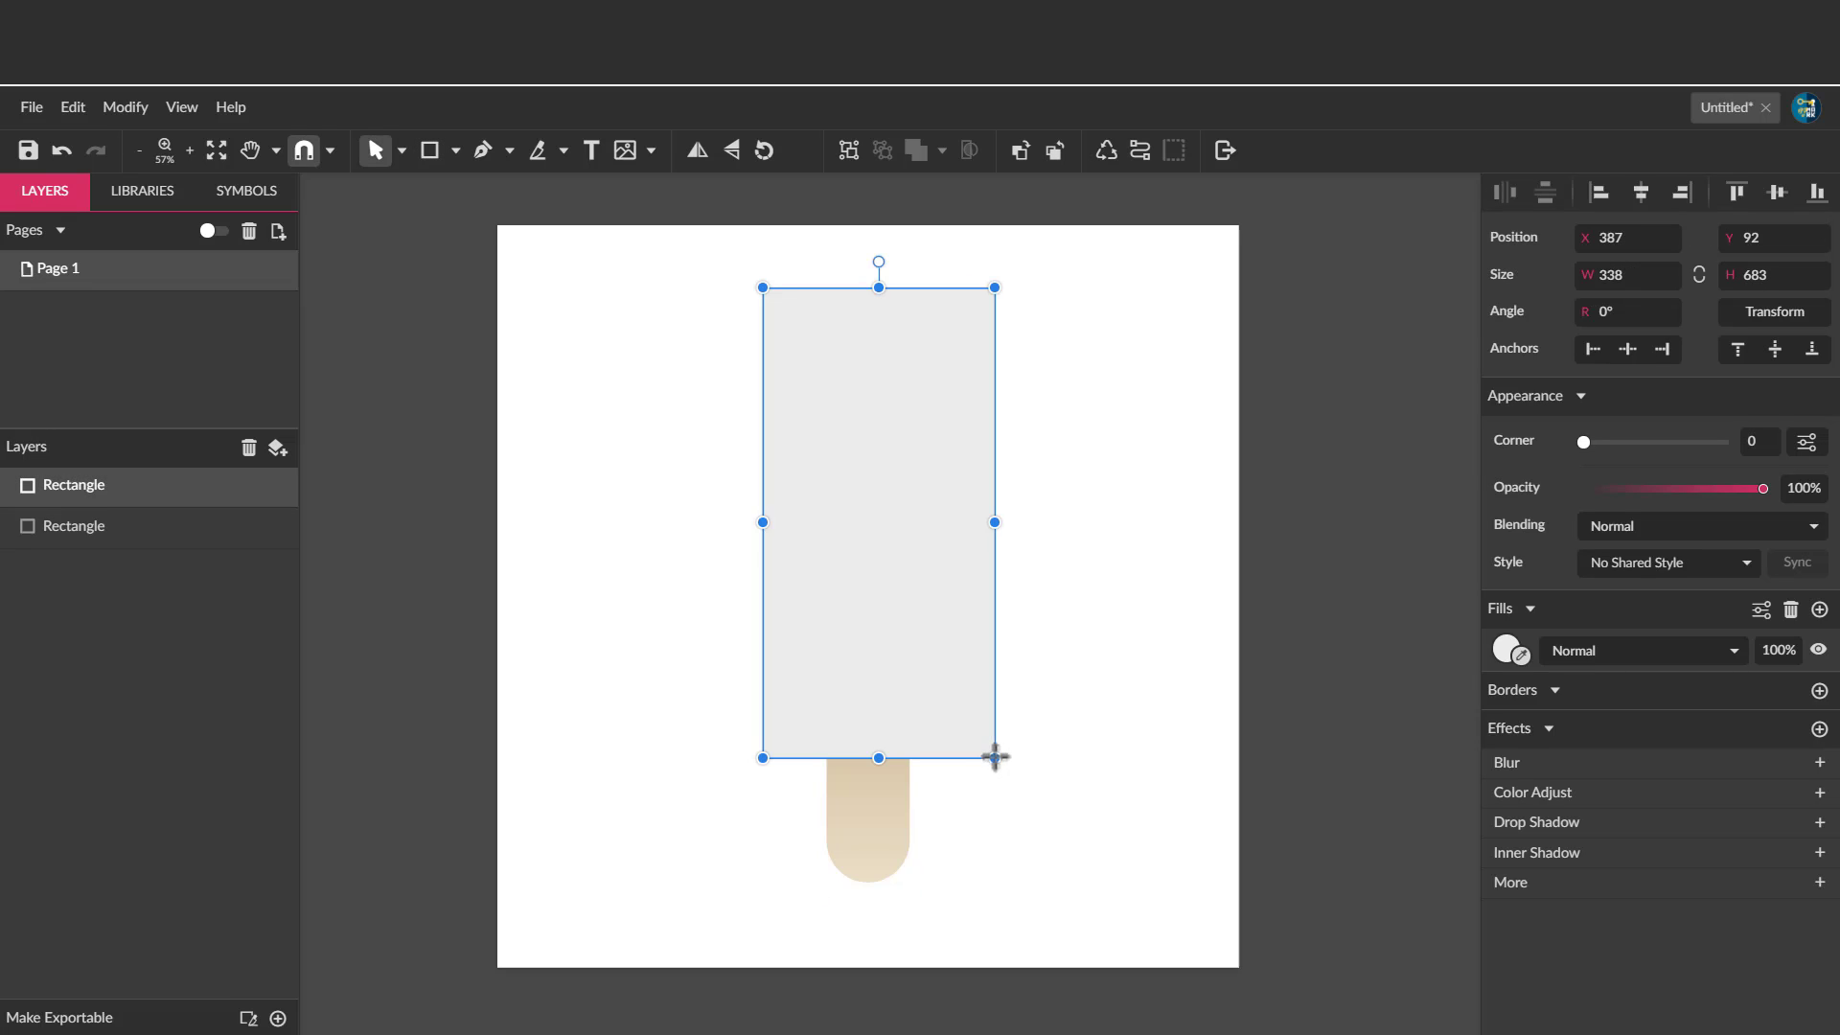
drag(836, 398, 824, 396)
drag(866, 754, 866, 698)
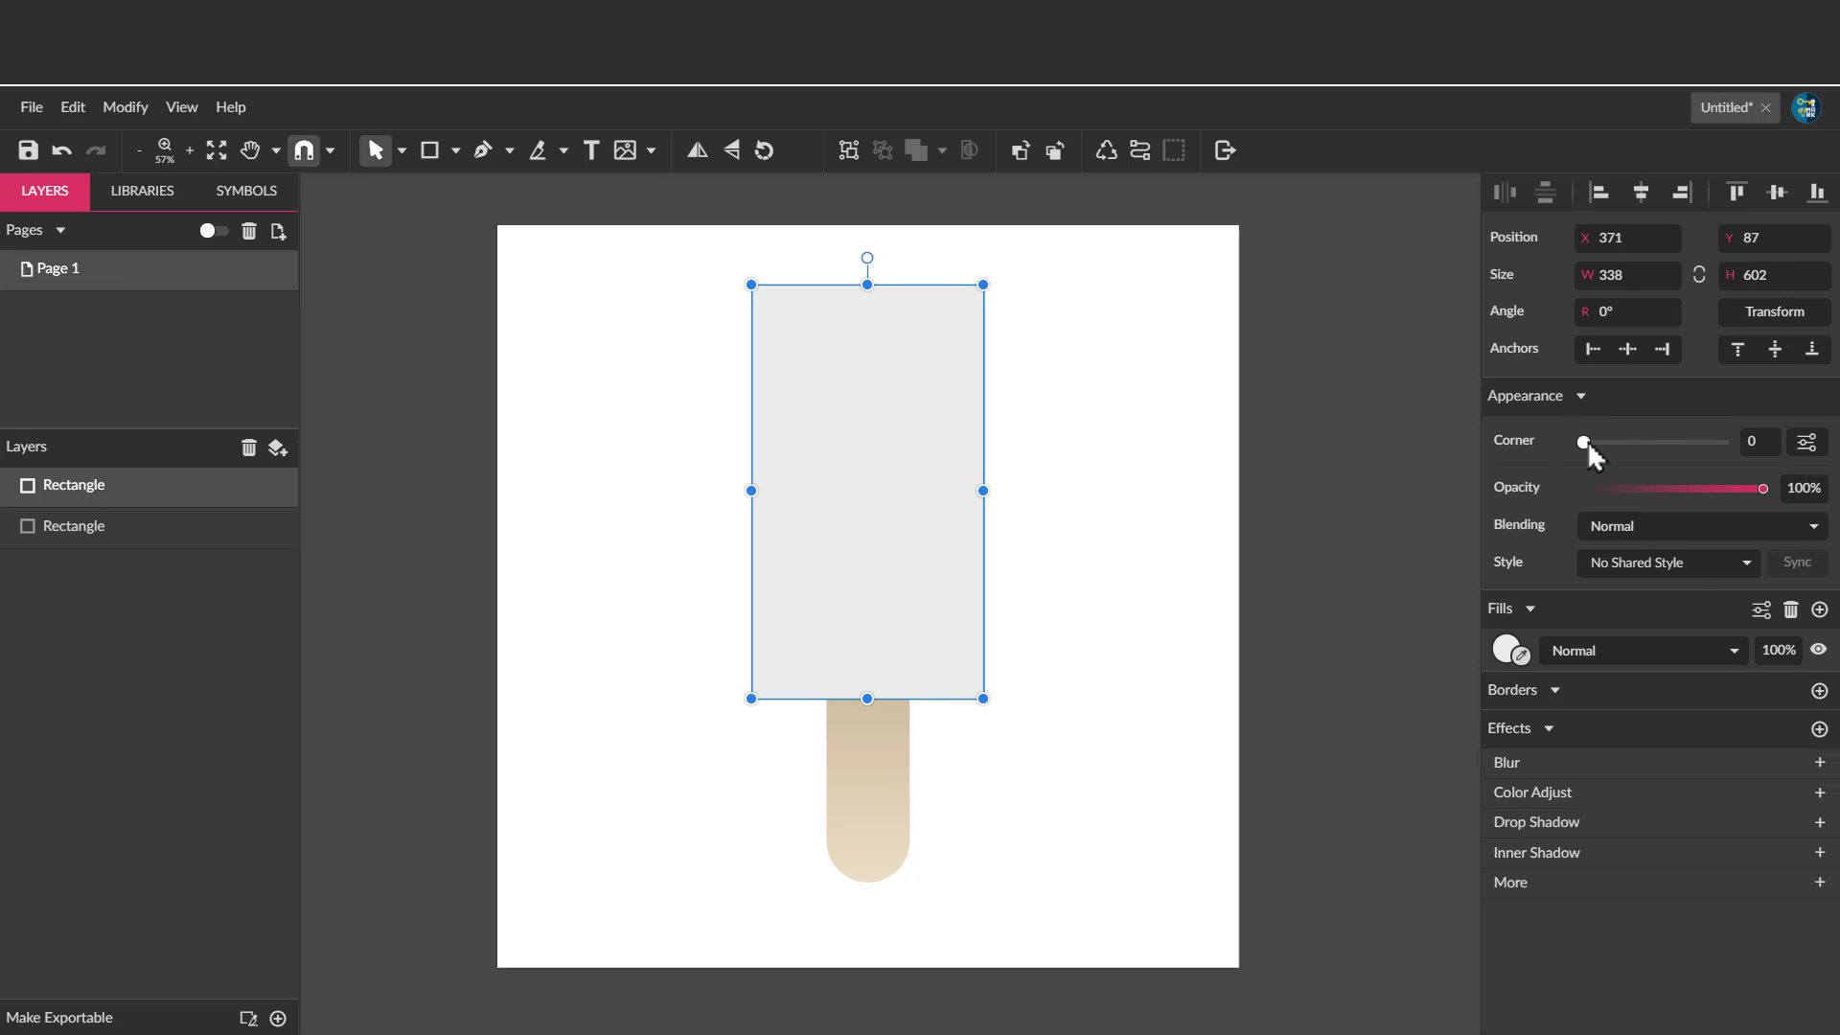
Round the popsicle body's corners to 162, then make the corners non-uniform with both lower ones at 81.
drag(1587, 443, 1720, 441)
click(1806, 442)
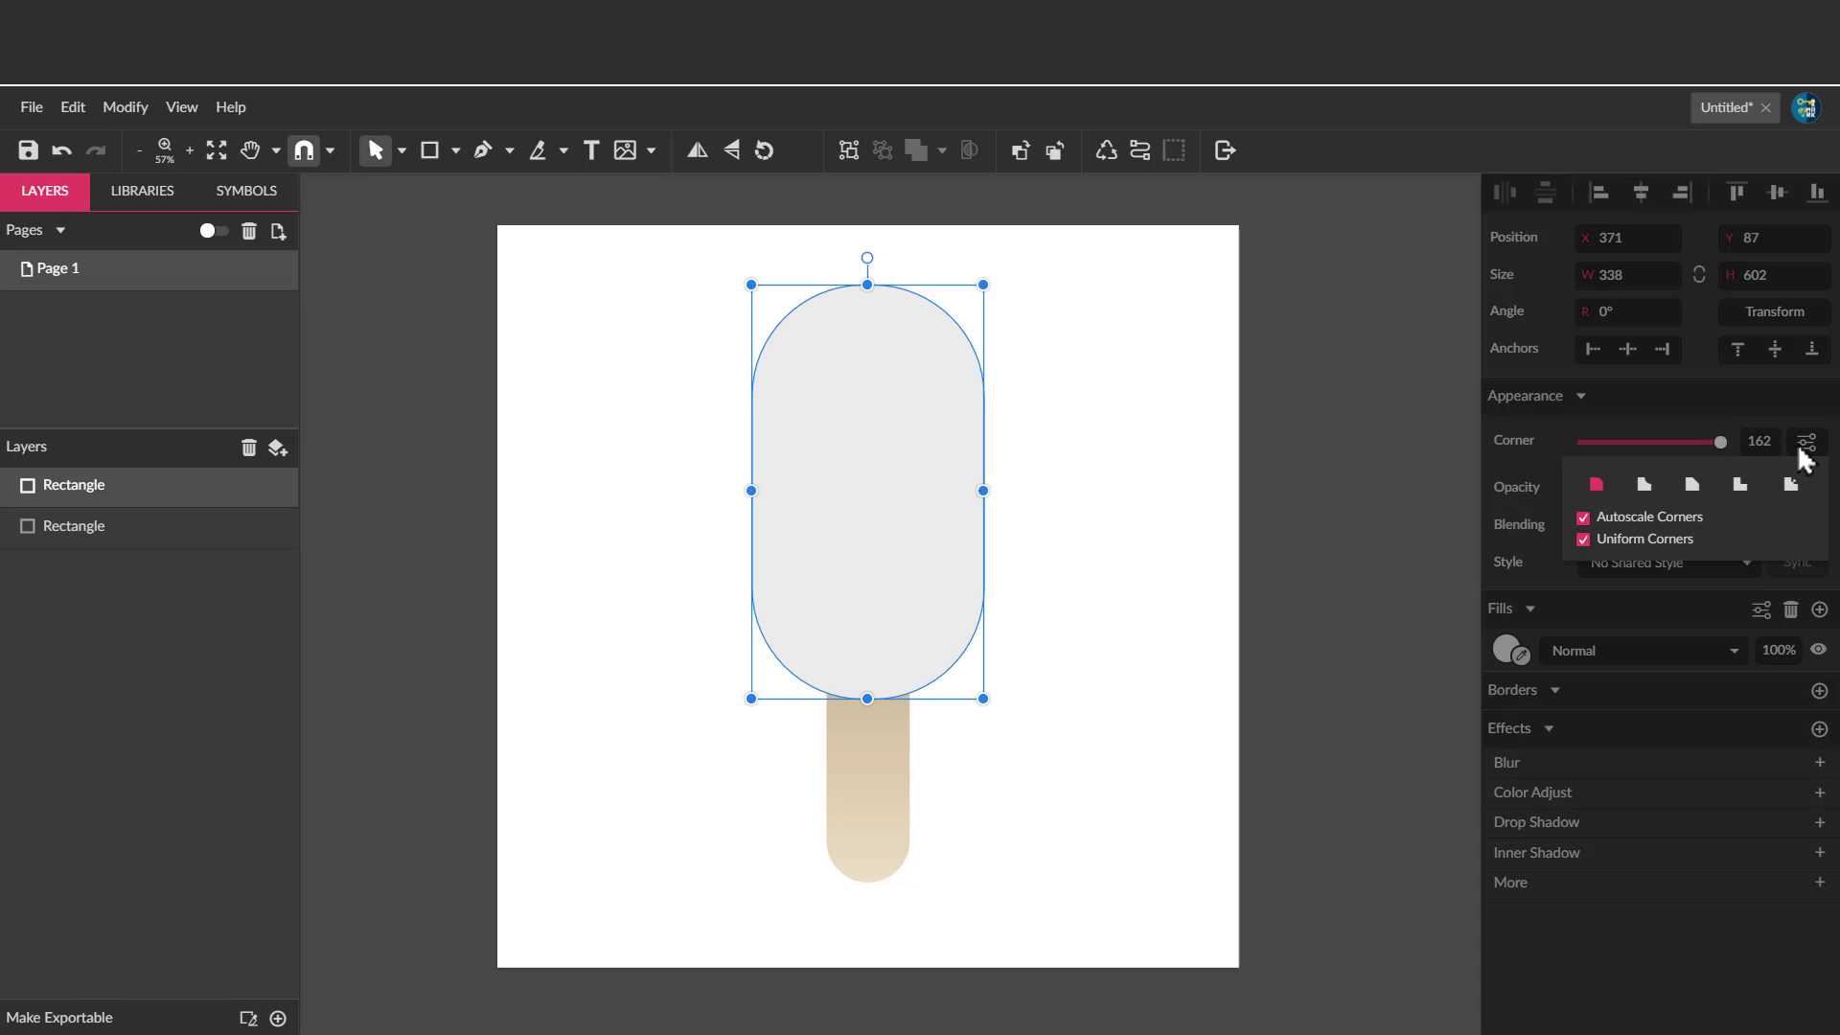
click(1582, 541)
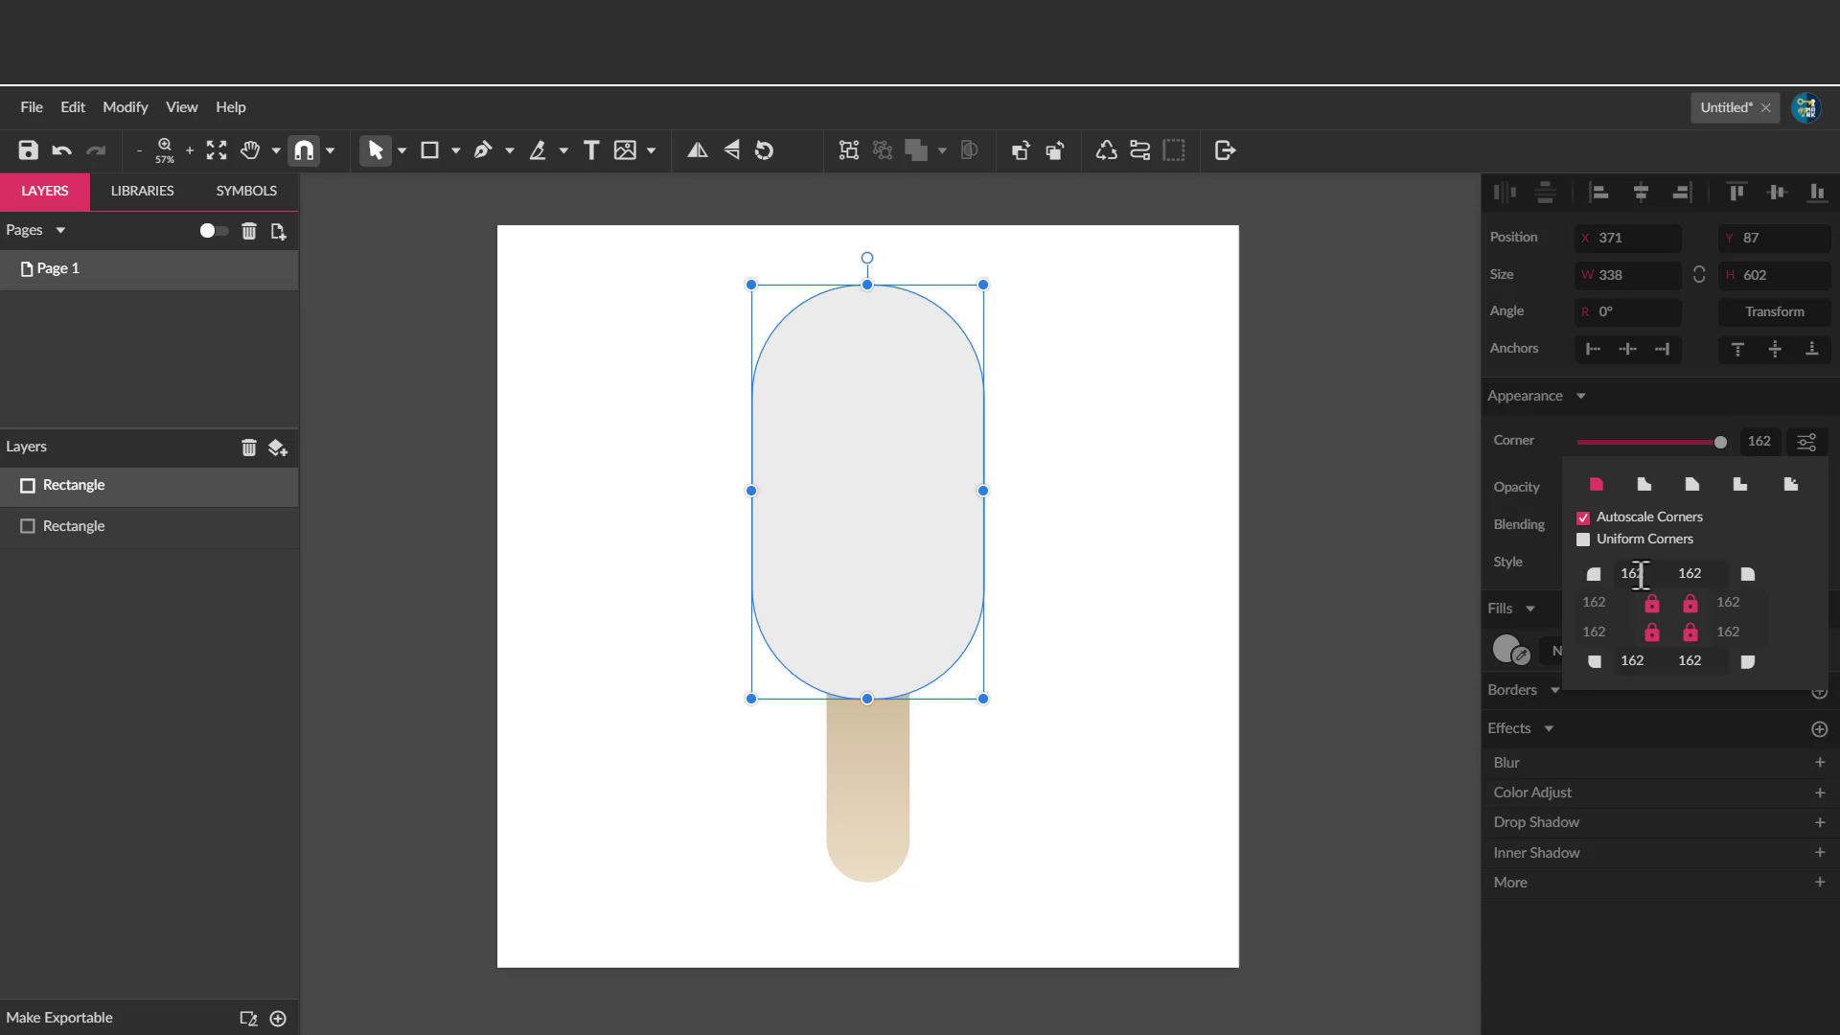
click(1631, 660)
text(81)
click(1706, 662)
text(81)
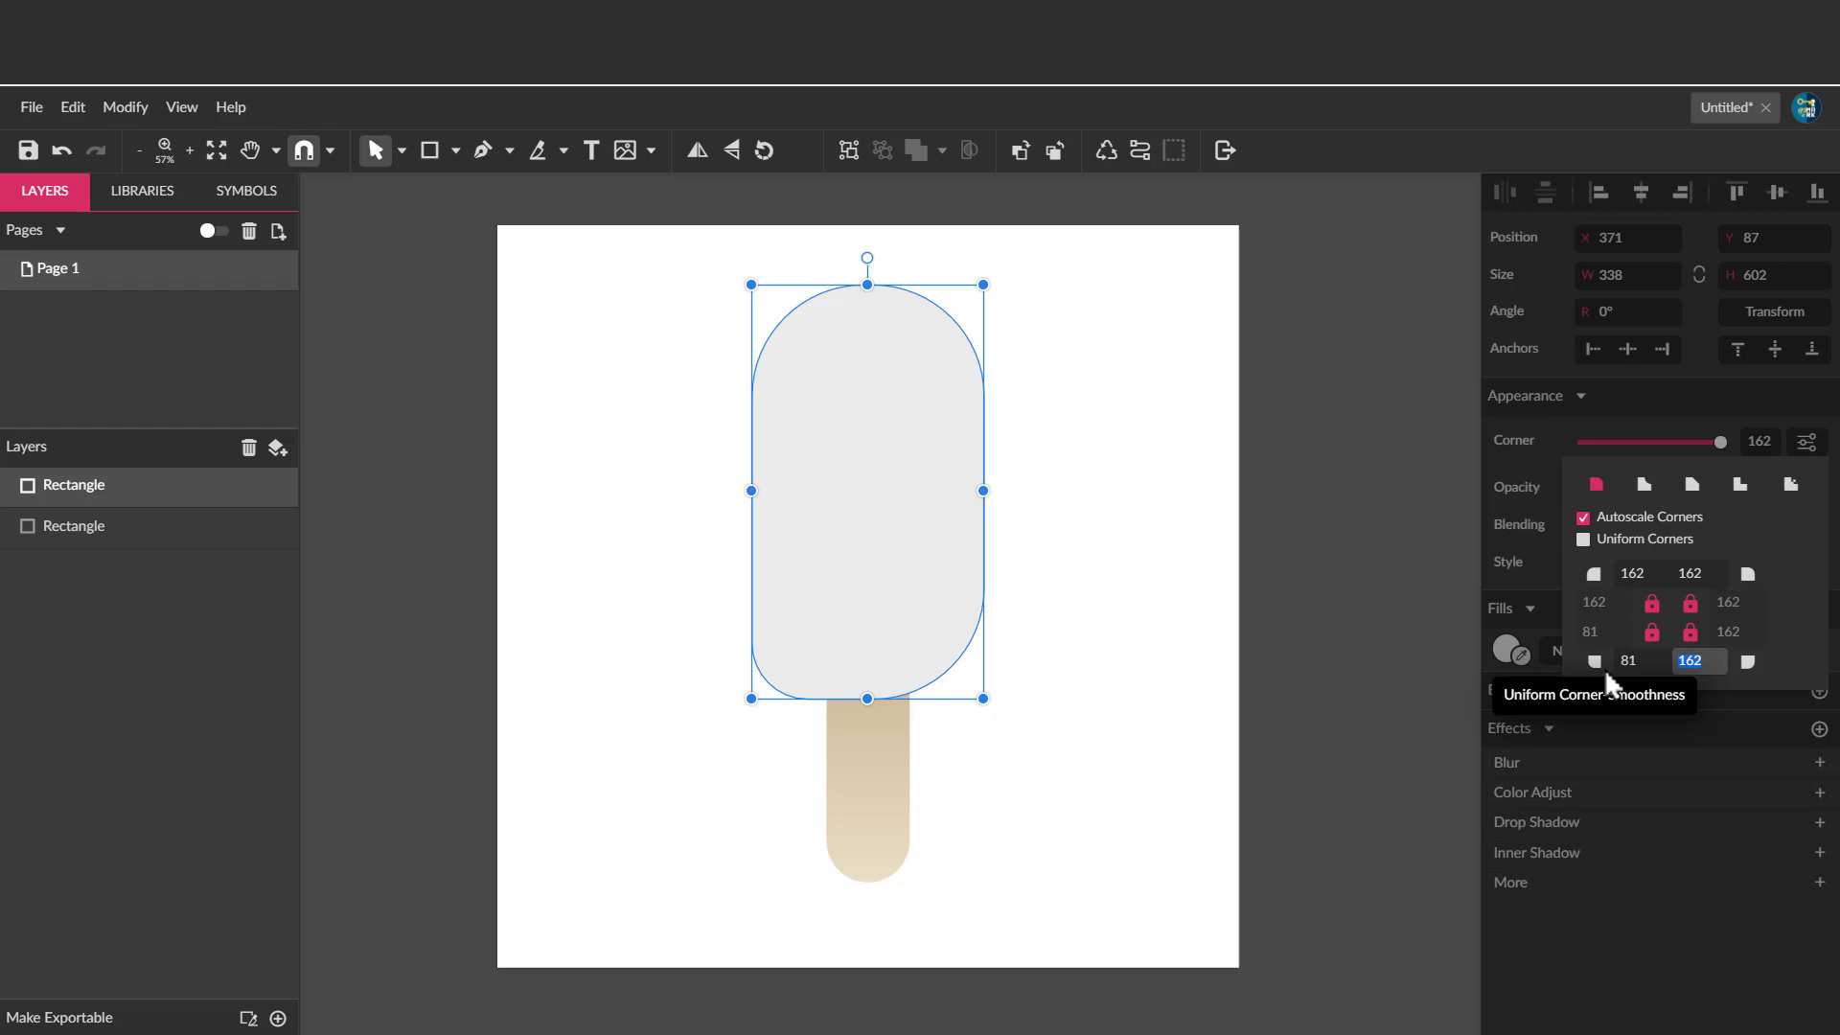
key(Return)
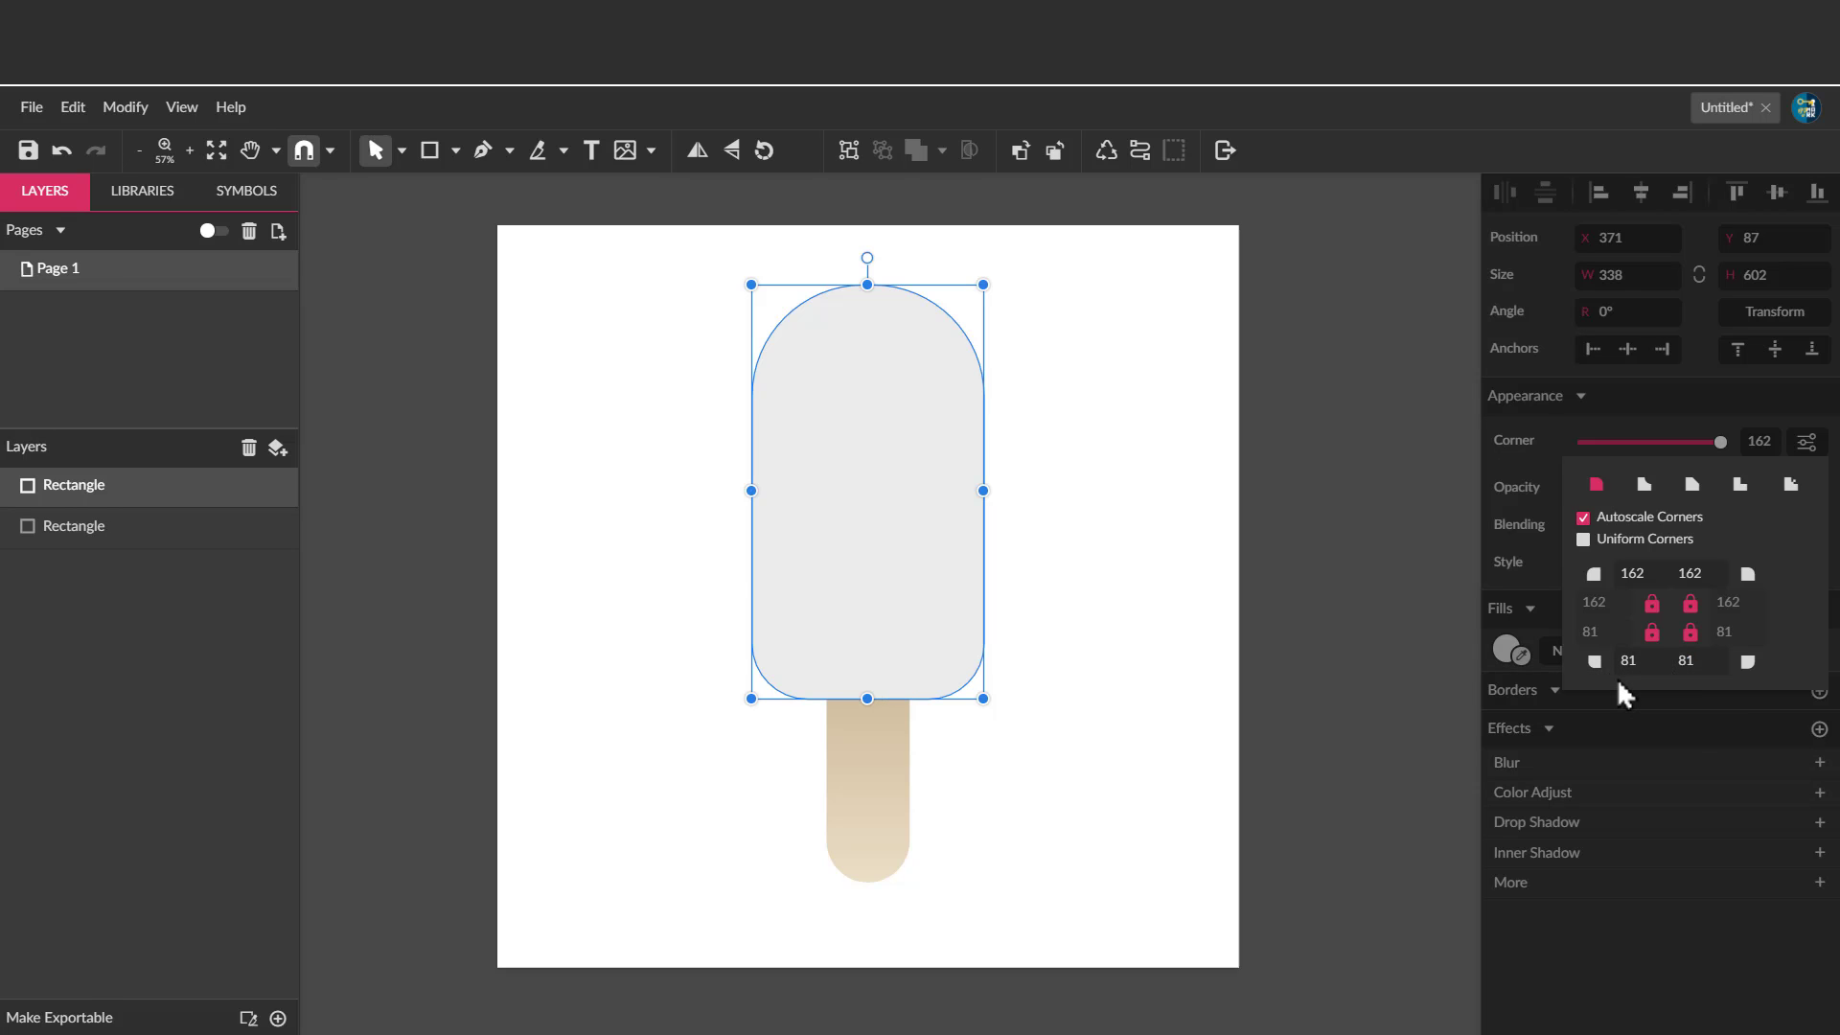
click(1736, 420)
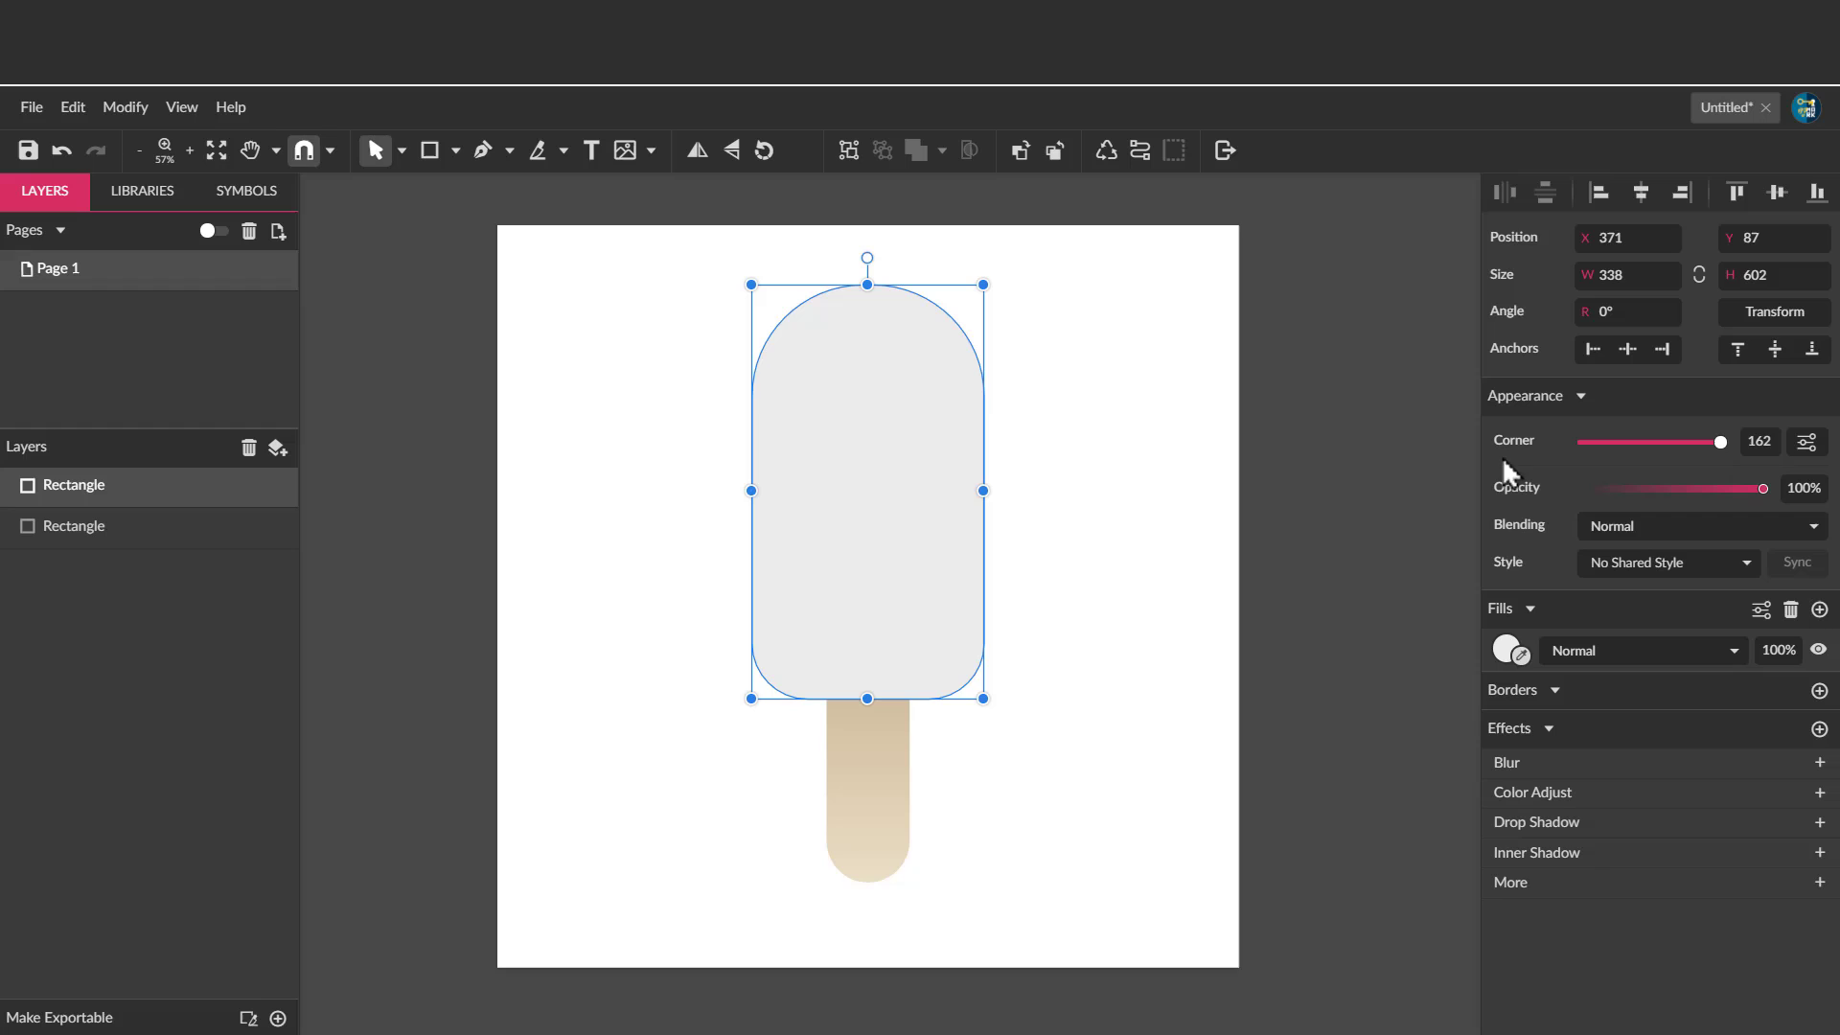
Fill the popsicle body with orange, #FF8641.
click(1504, 645)
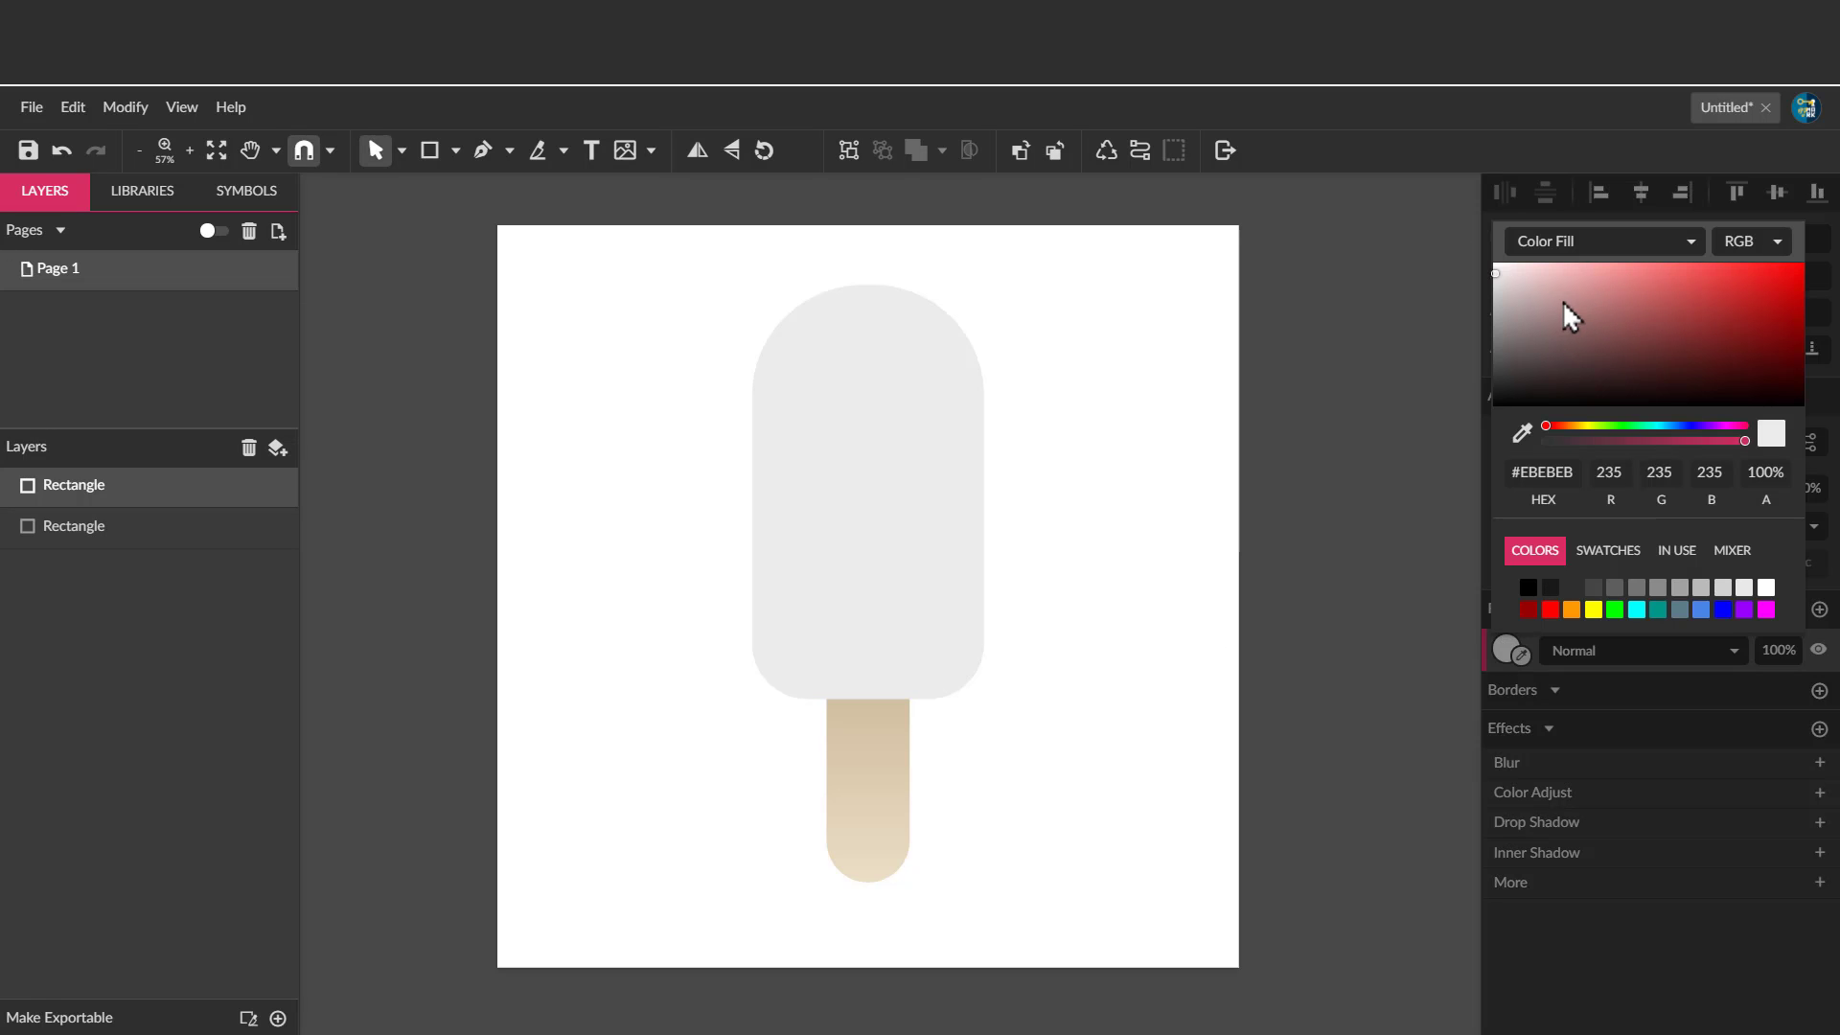
click(1567, 426)
click(1559, 425)
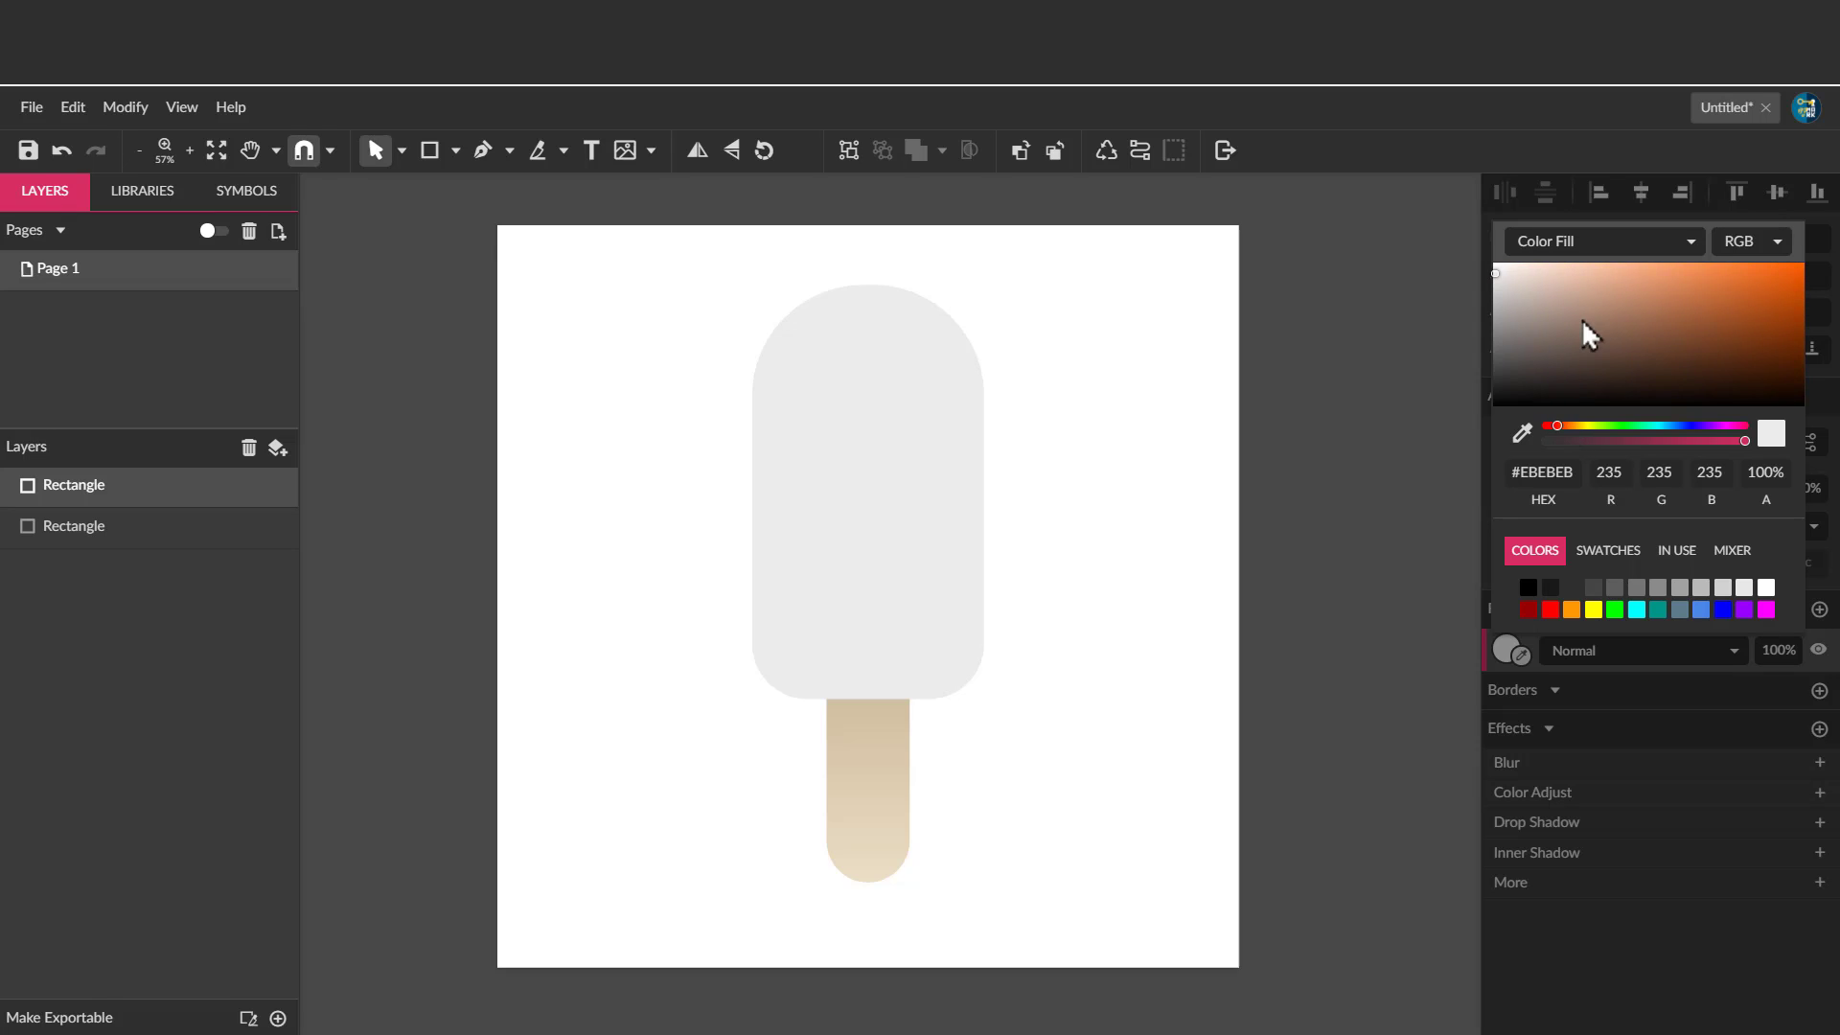
drag(1581, 318, 1725, 255)
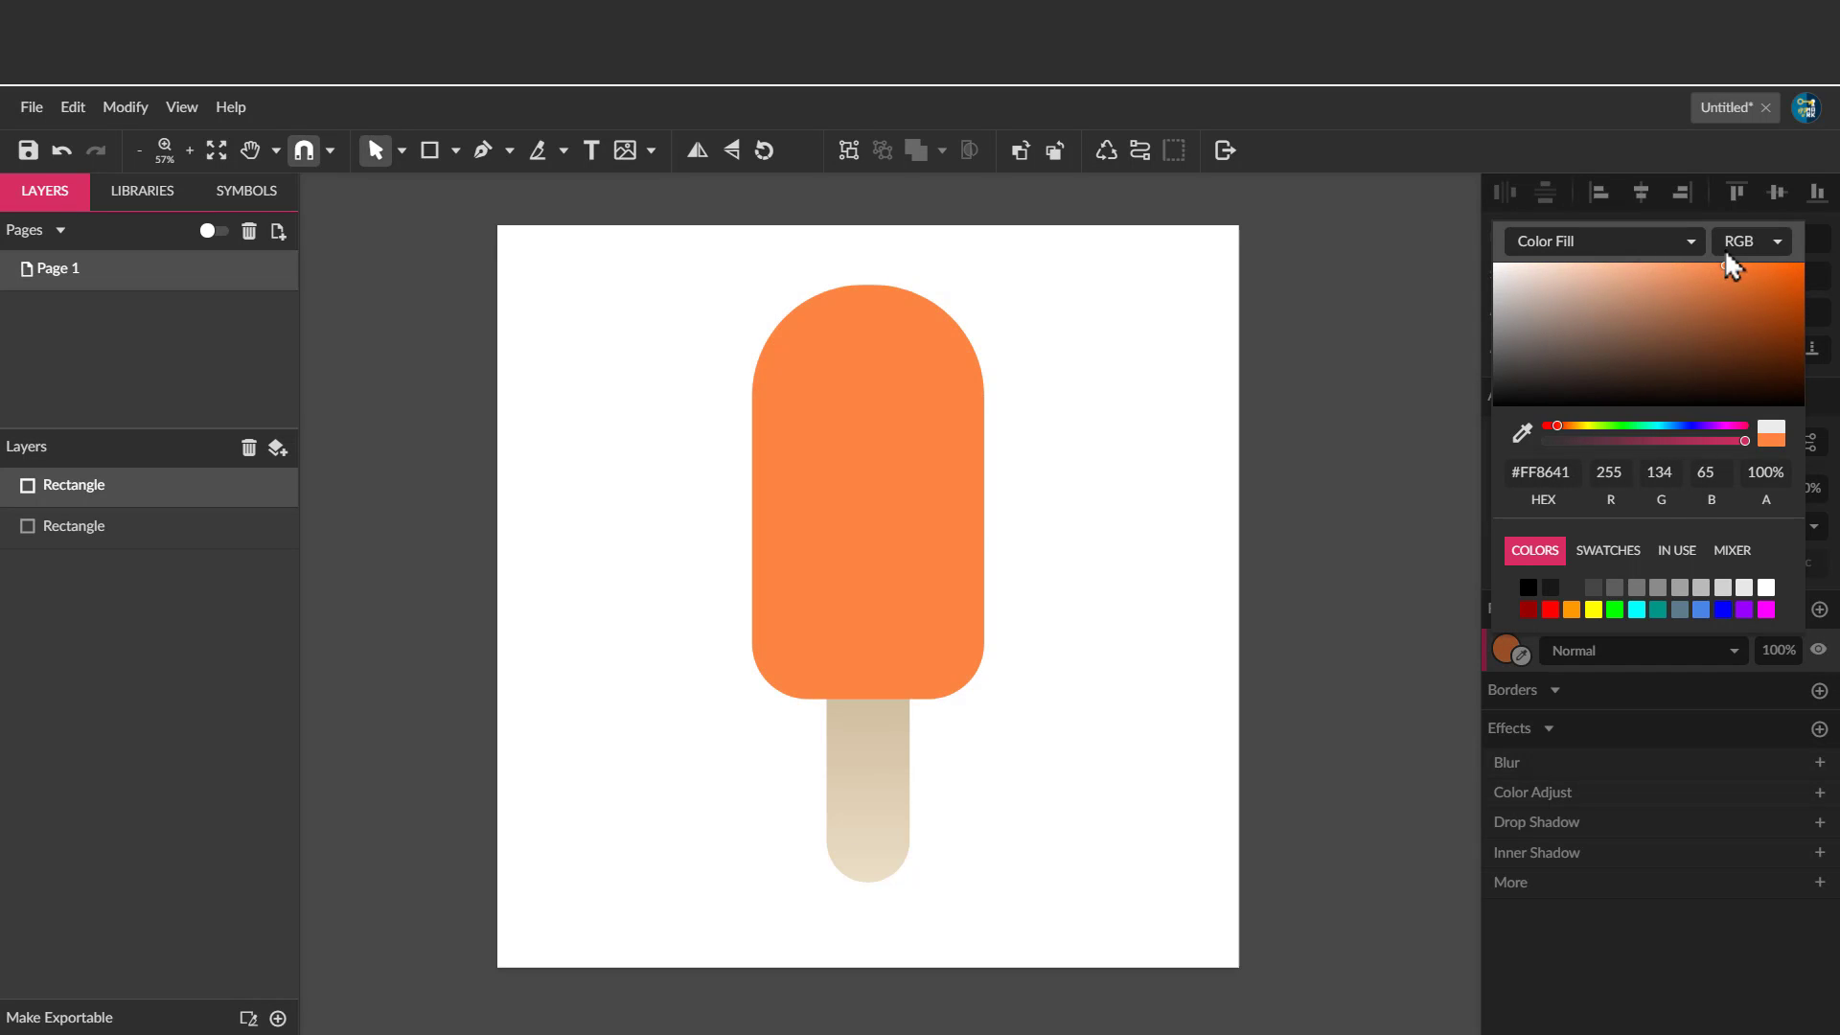
click(1069, 470)
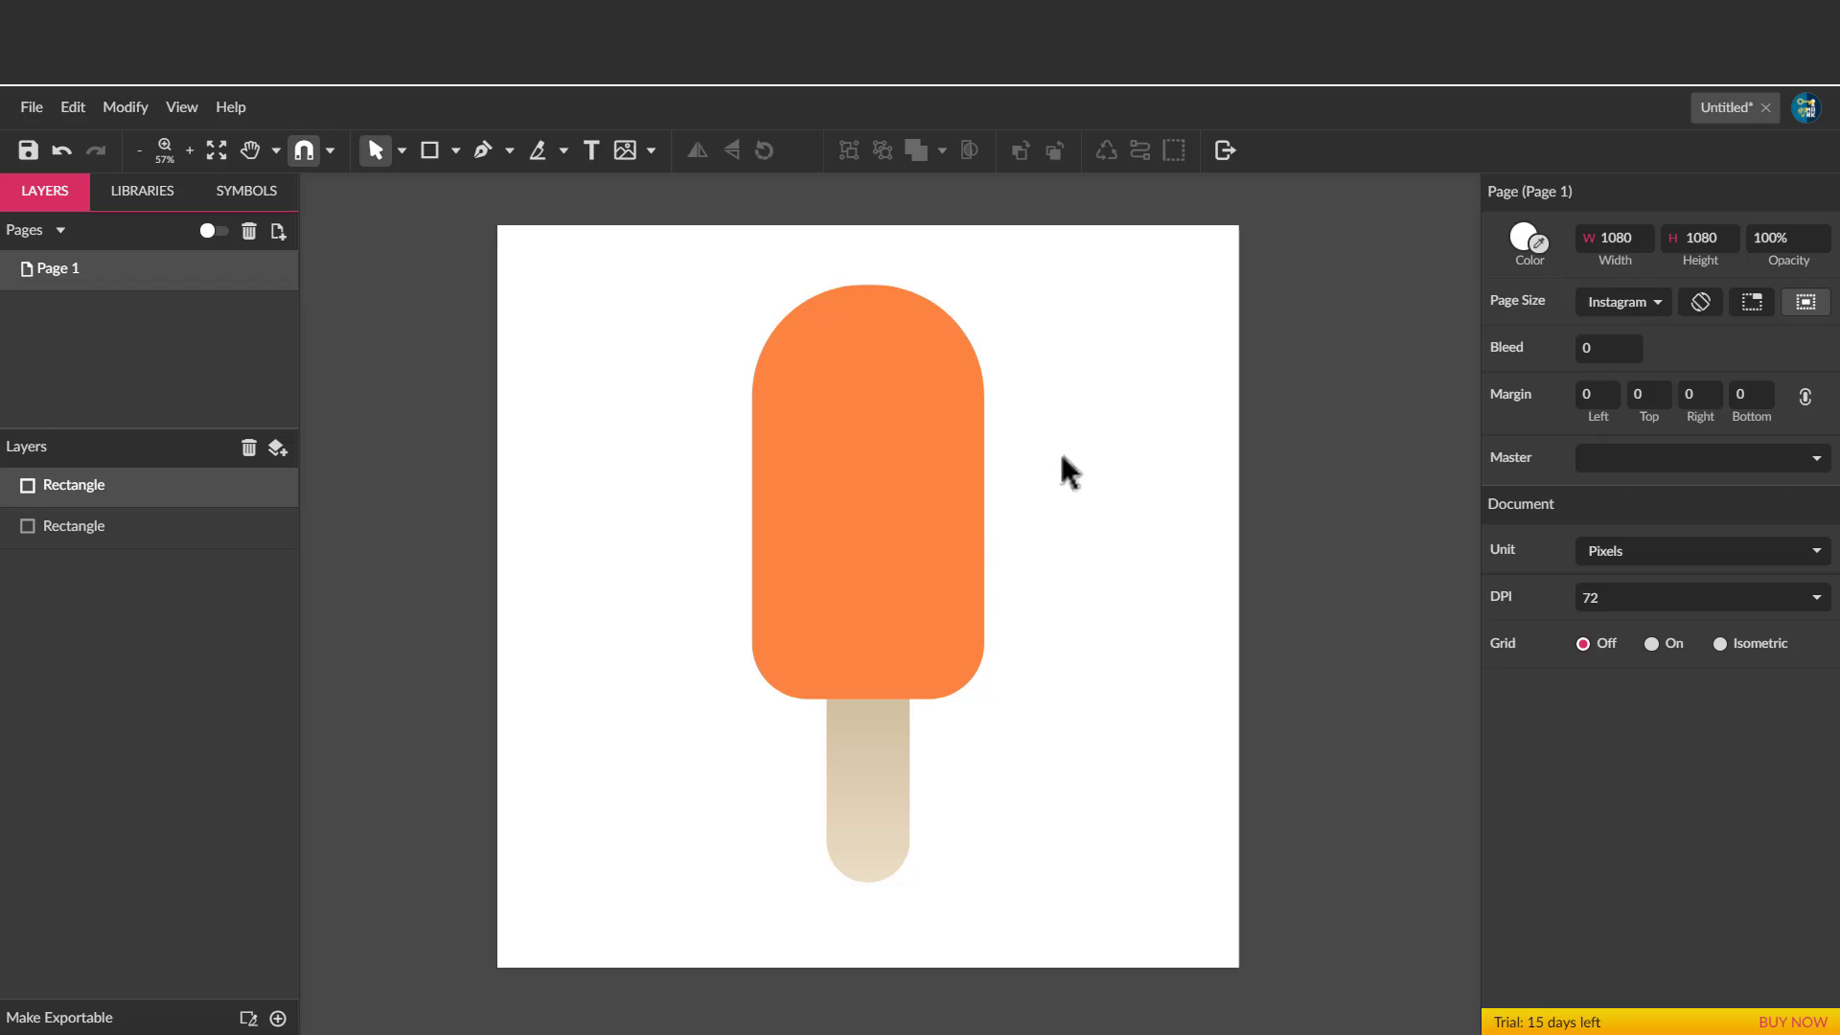
Draw two circles over the popsicle body, about 288 px wide on its left side and about 260 px wide higher on its right.
click(432, 149)
click(456, 151)
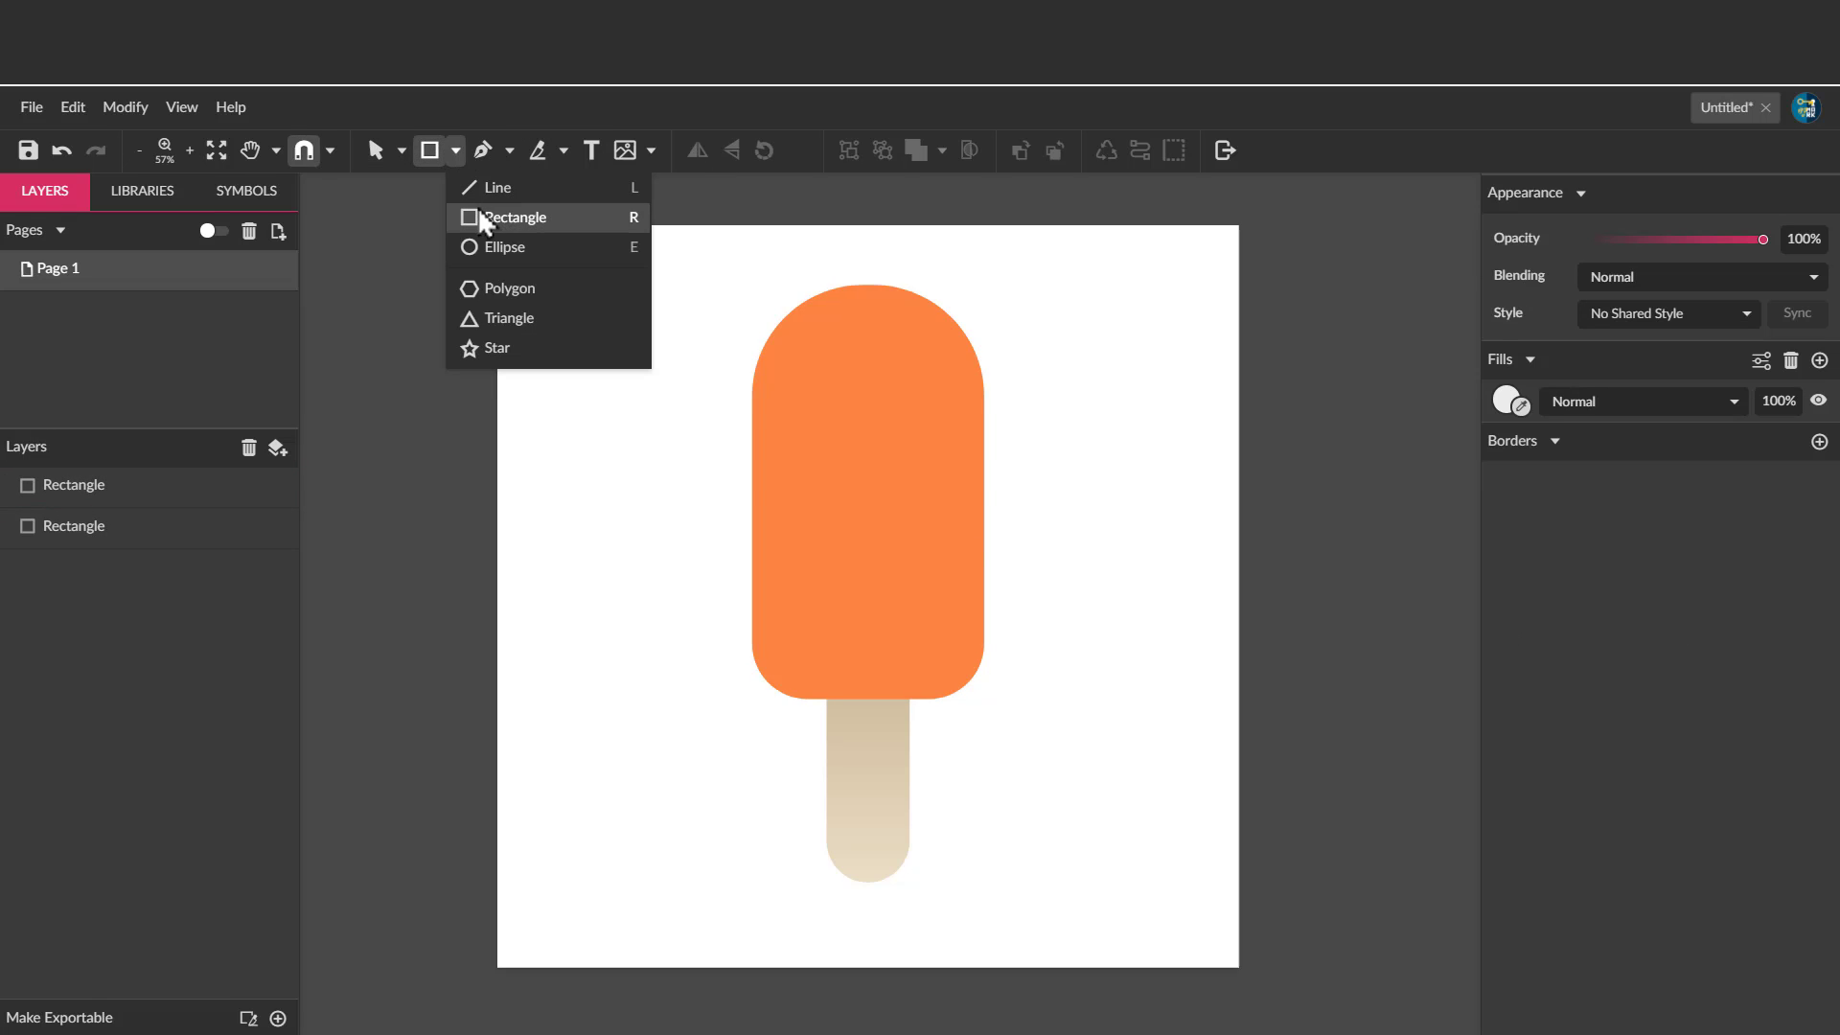
click(491, 245)
drag(702, 404, 898, 603)
click(425, 155)
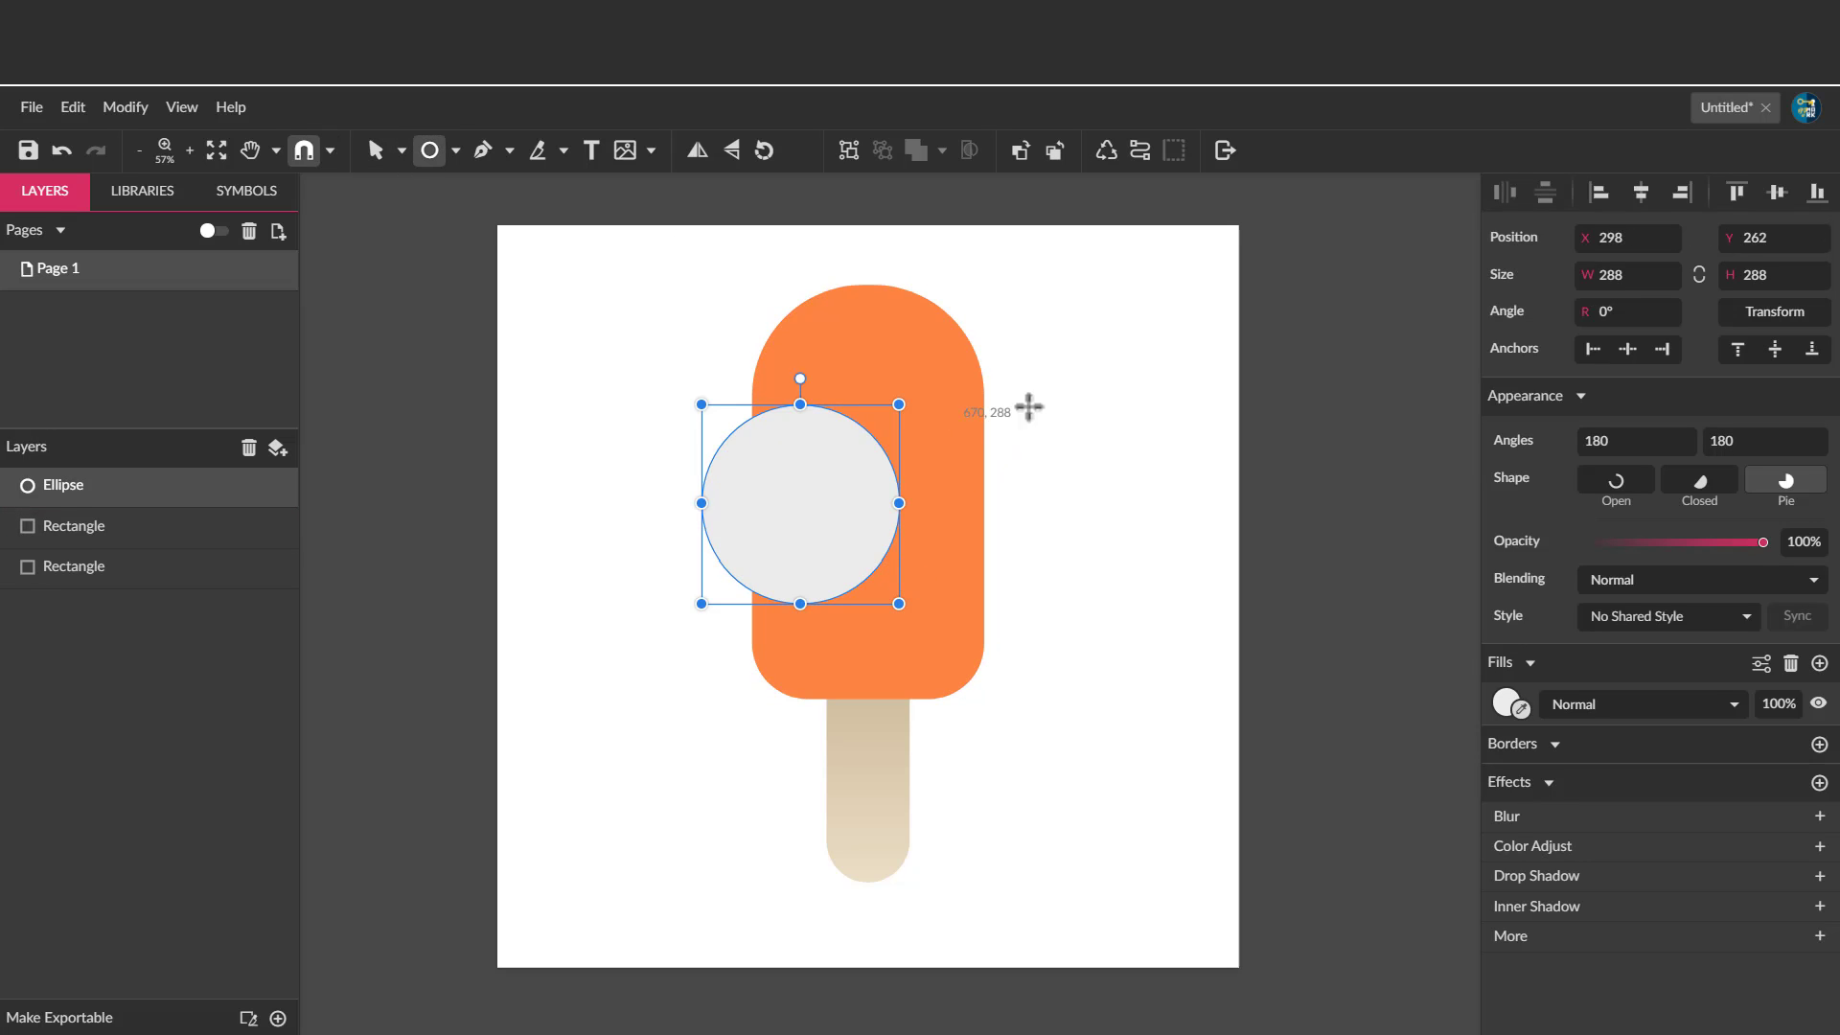
mouse_move(1046, 374)
mouse_down()
mouse_move(853, 515)
mouse_move(868, 509)
mouse_up()
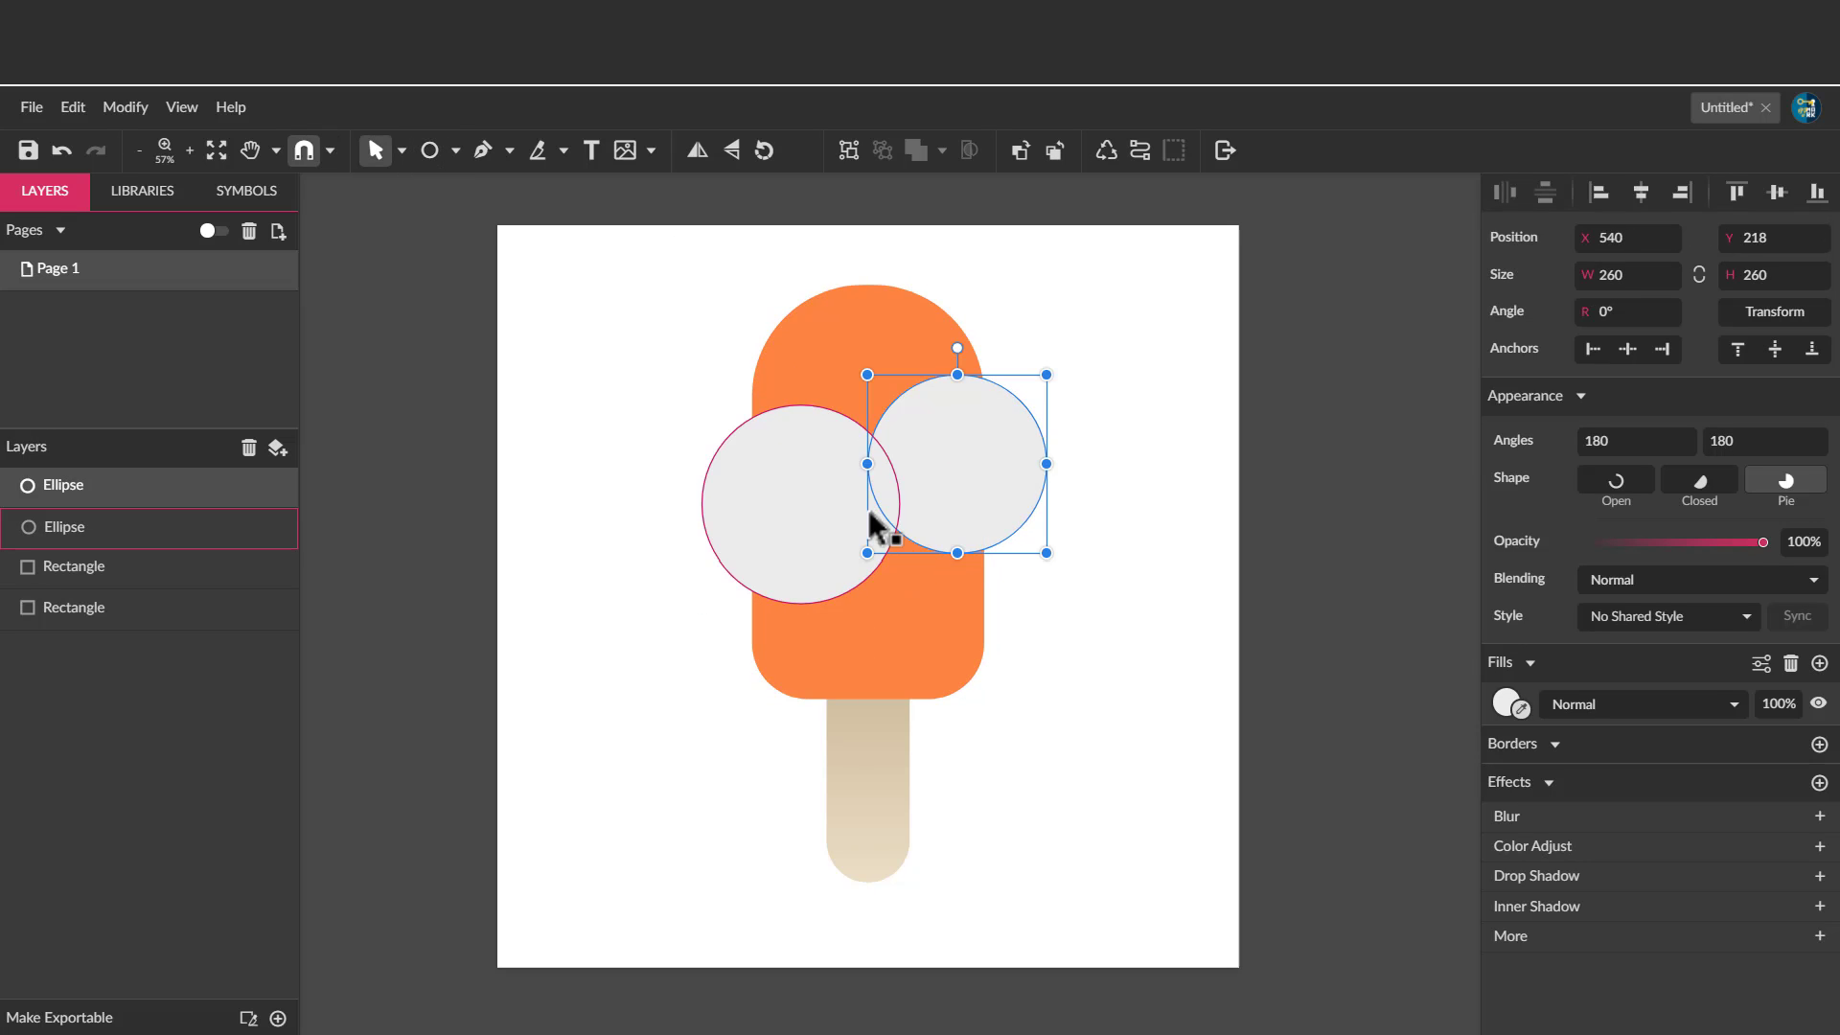
Draw a rectangle about 571 by 315 px covering the popsicle's top and the upper parts of both circles.
click(457, 151)
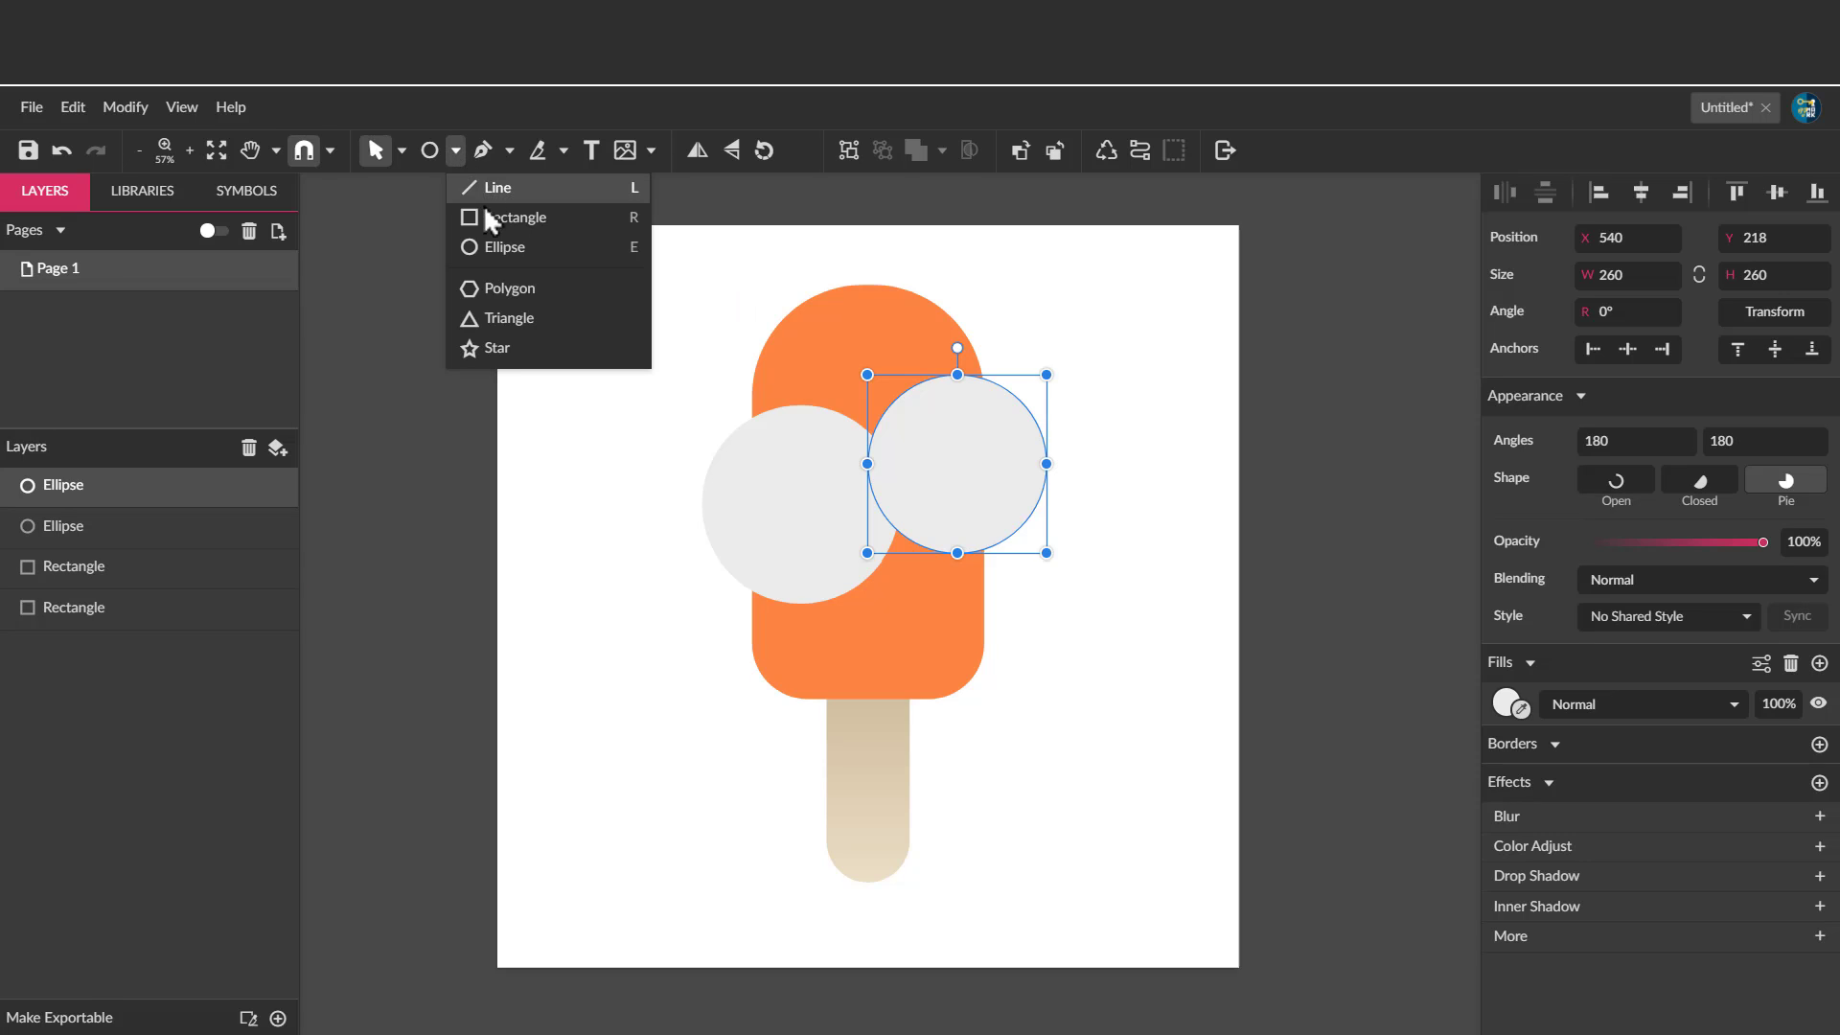
click(485, 213)
drag(672, 247, 1064, 464)
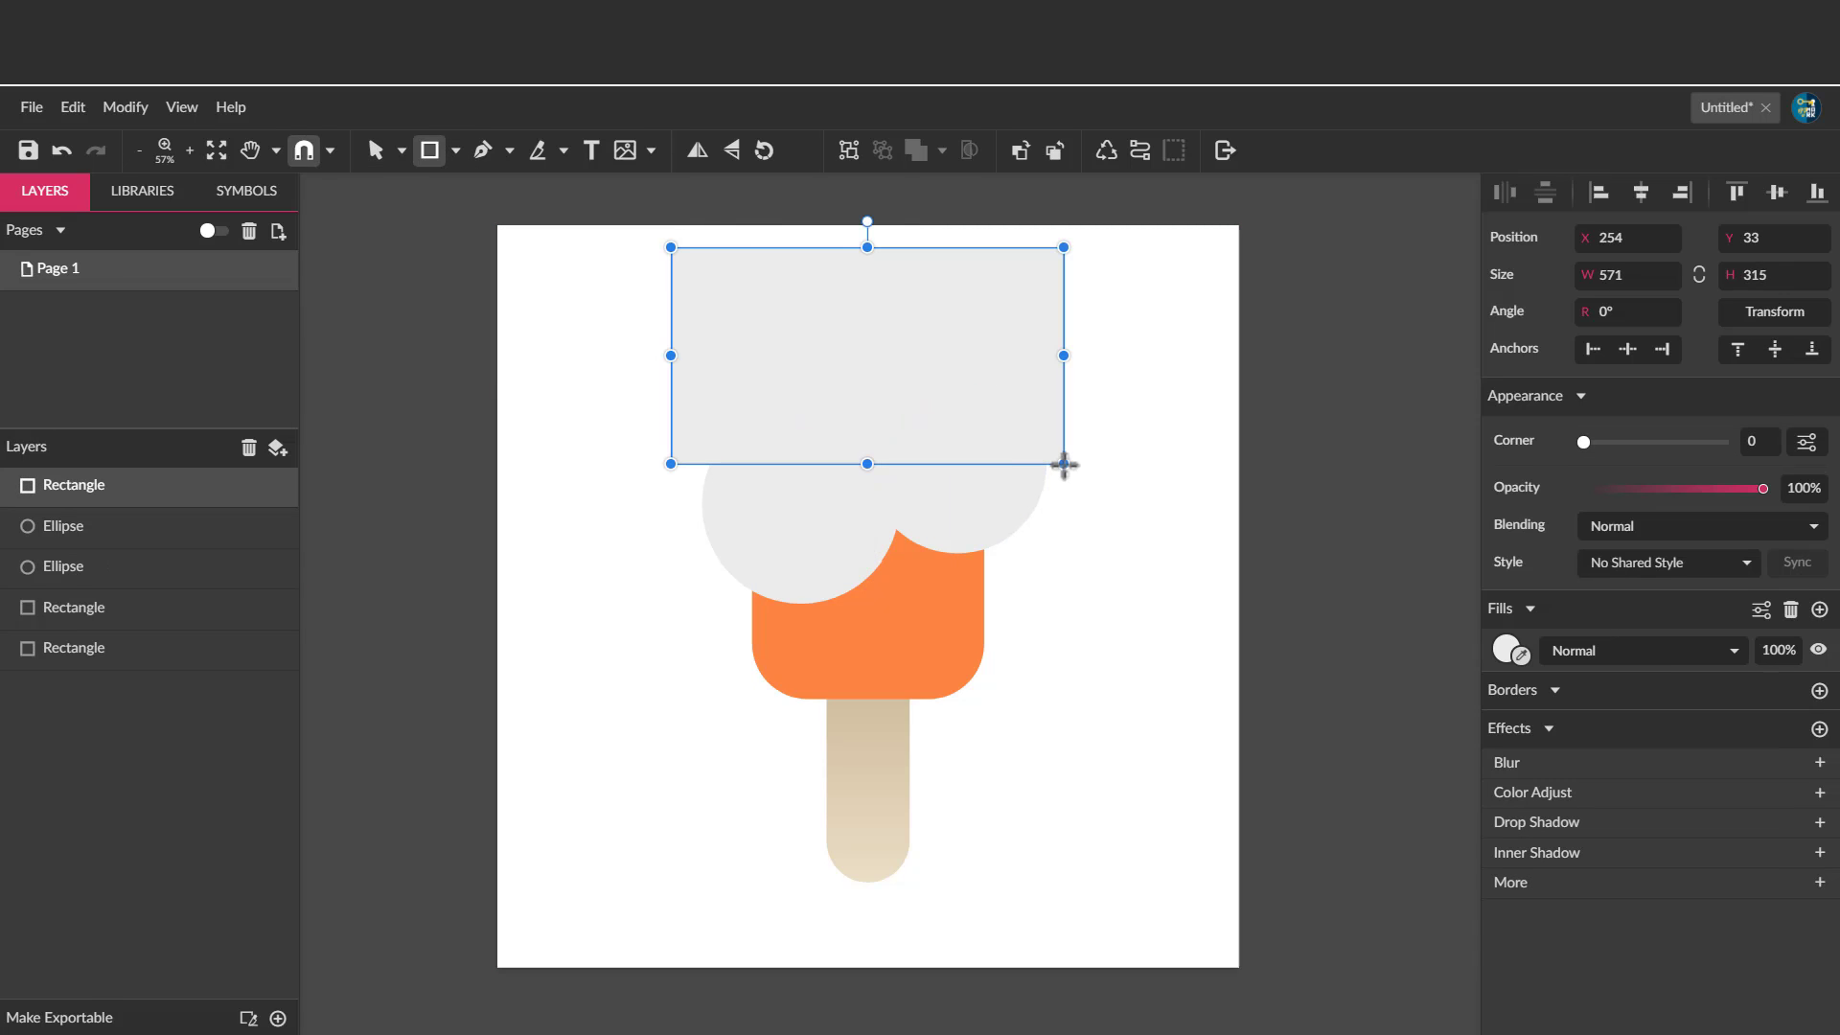
Draw a narrow vertical rectangle about 72 by 344 px extending below the left circle, and fully round its corners to 36.
click(430, 150)
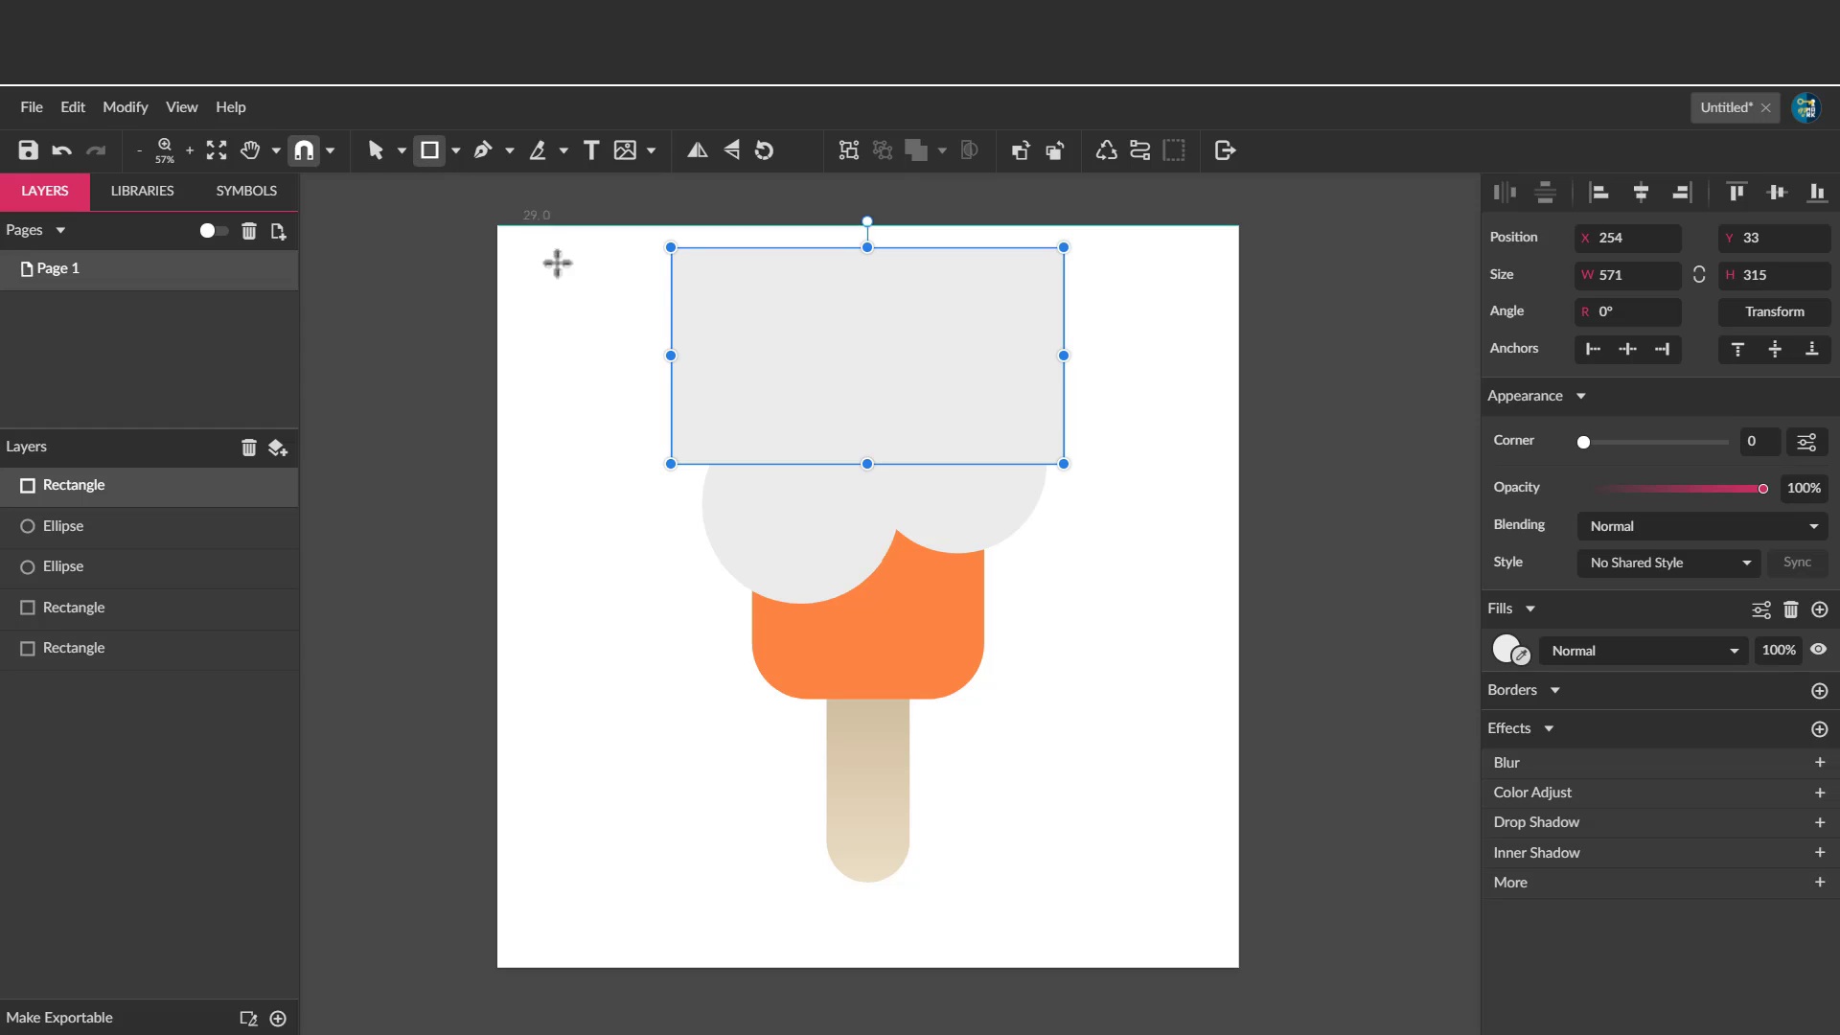
drag(784, 422, 834, 658)
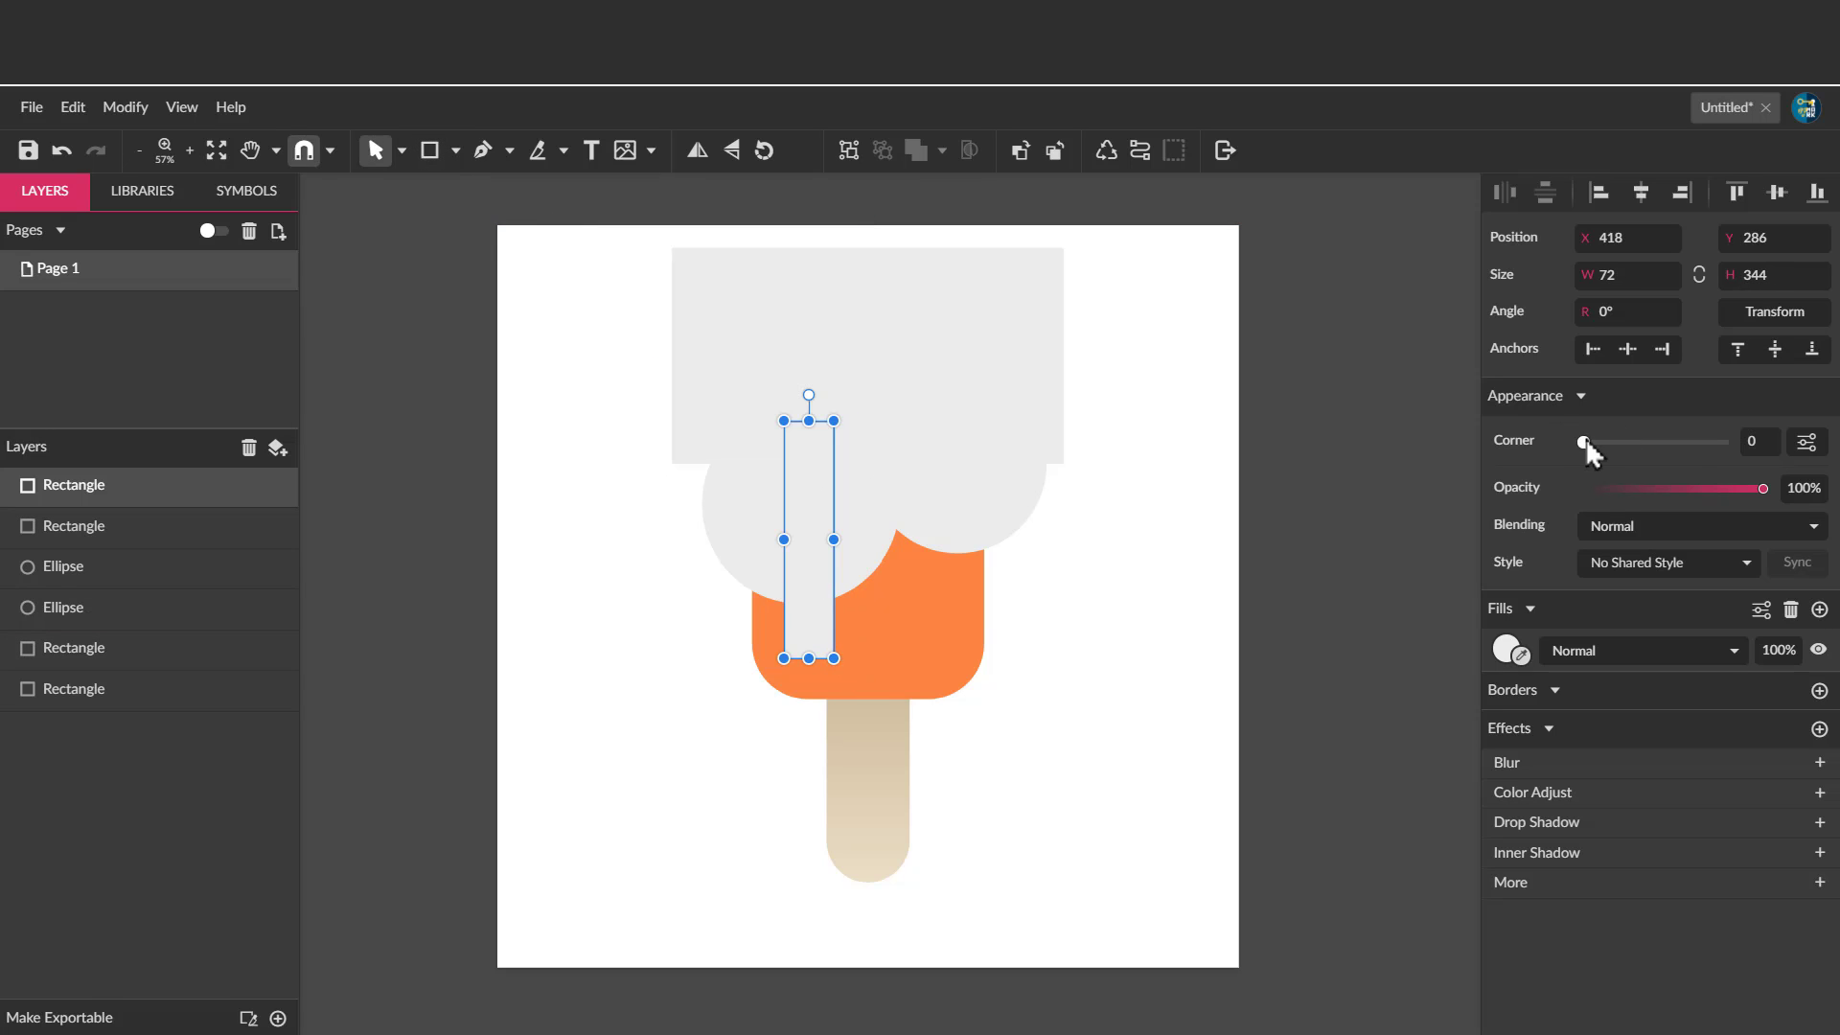
drag(1585, 442, 1759, 441)
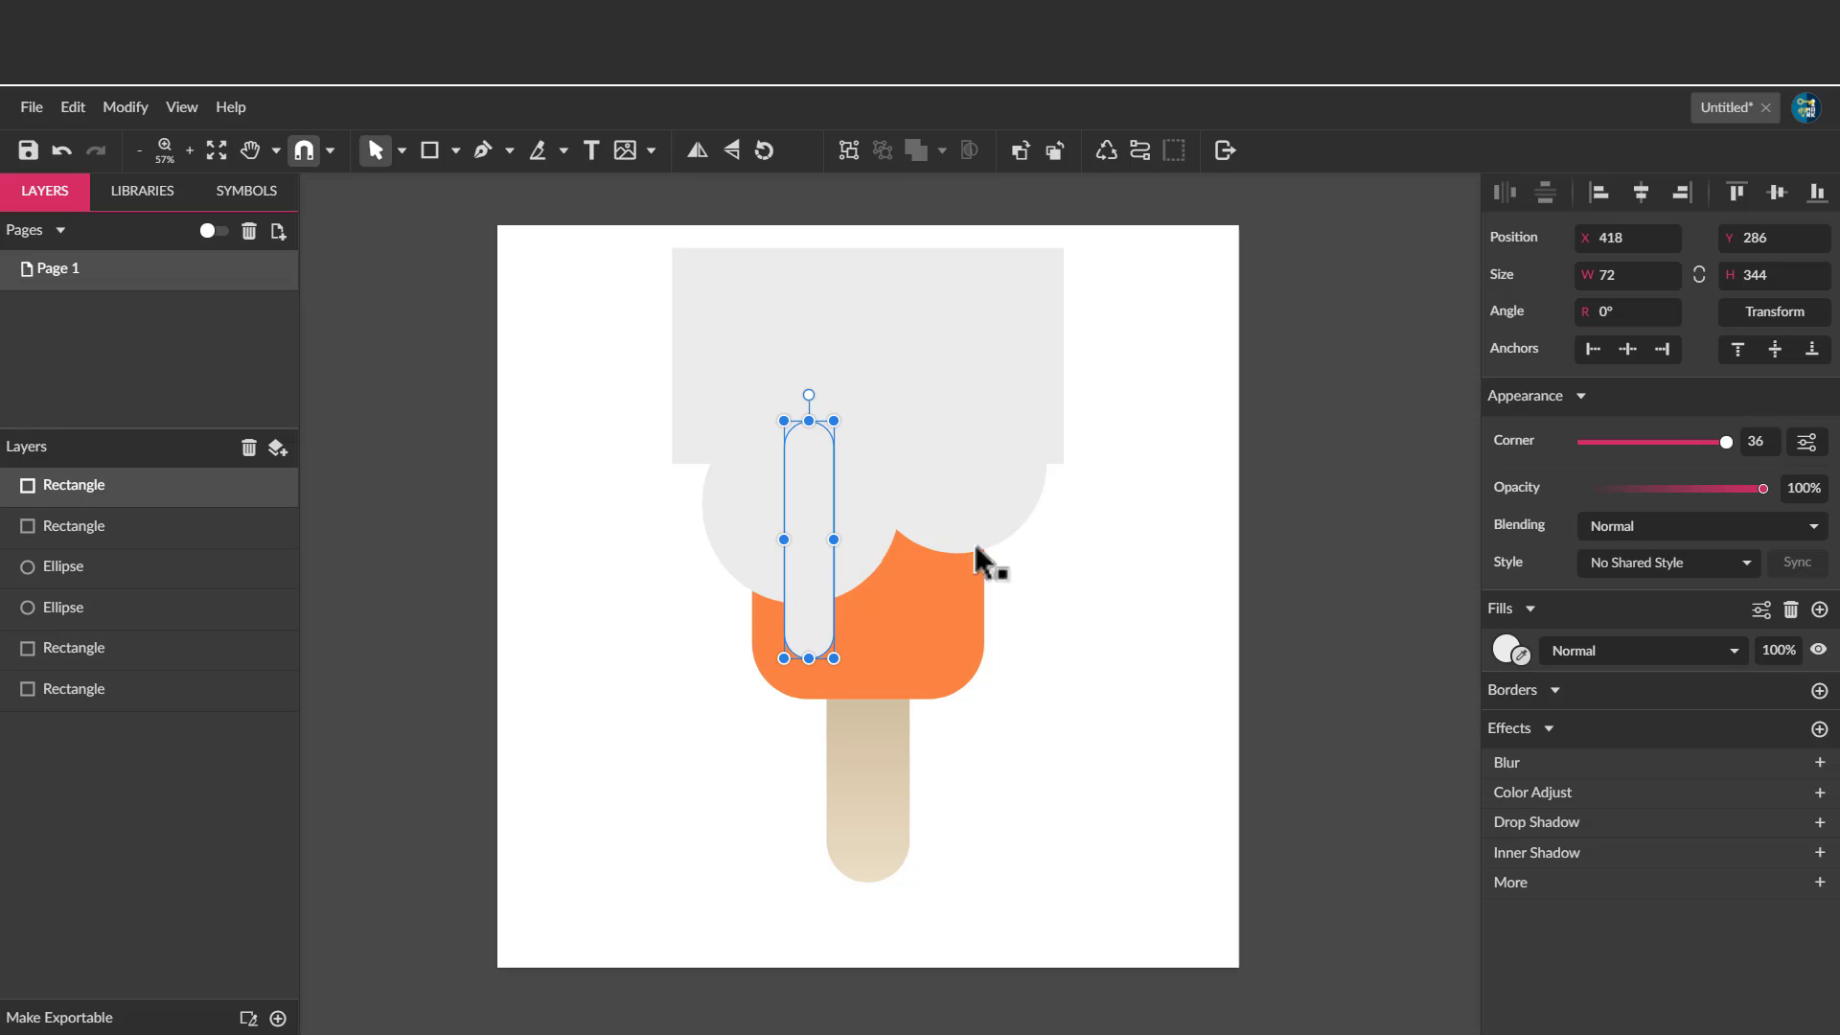
Draw a narrow vertical rectangle about 47 by 257 px extending below the right circle, and fully round its corners to 24.
click(431, 151)
drag(957, 503, 924, 679)
drag(1586, 440, 1767, 432)
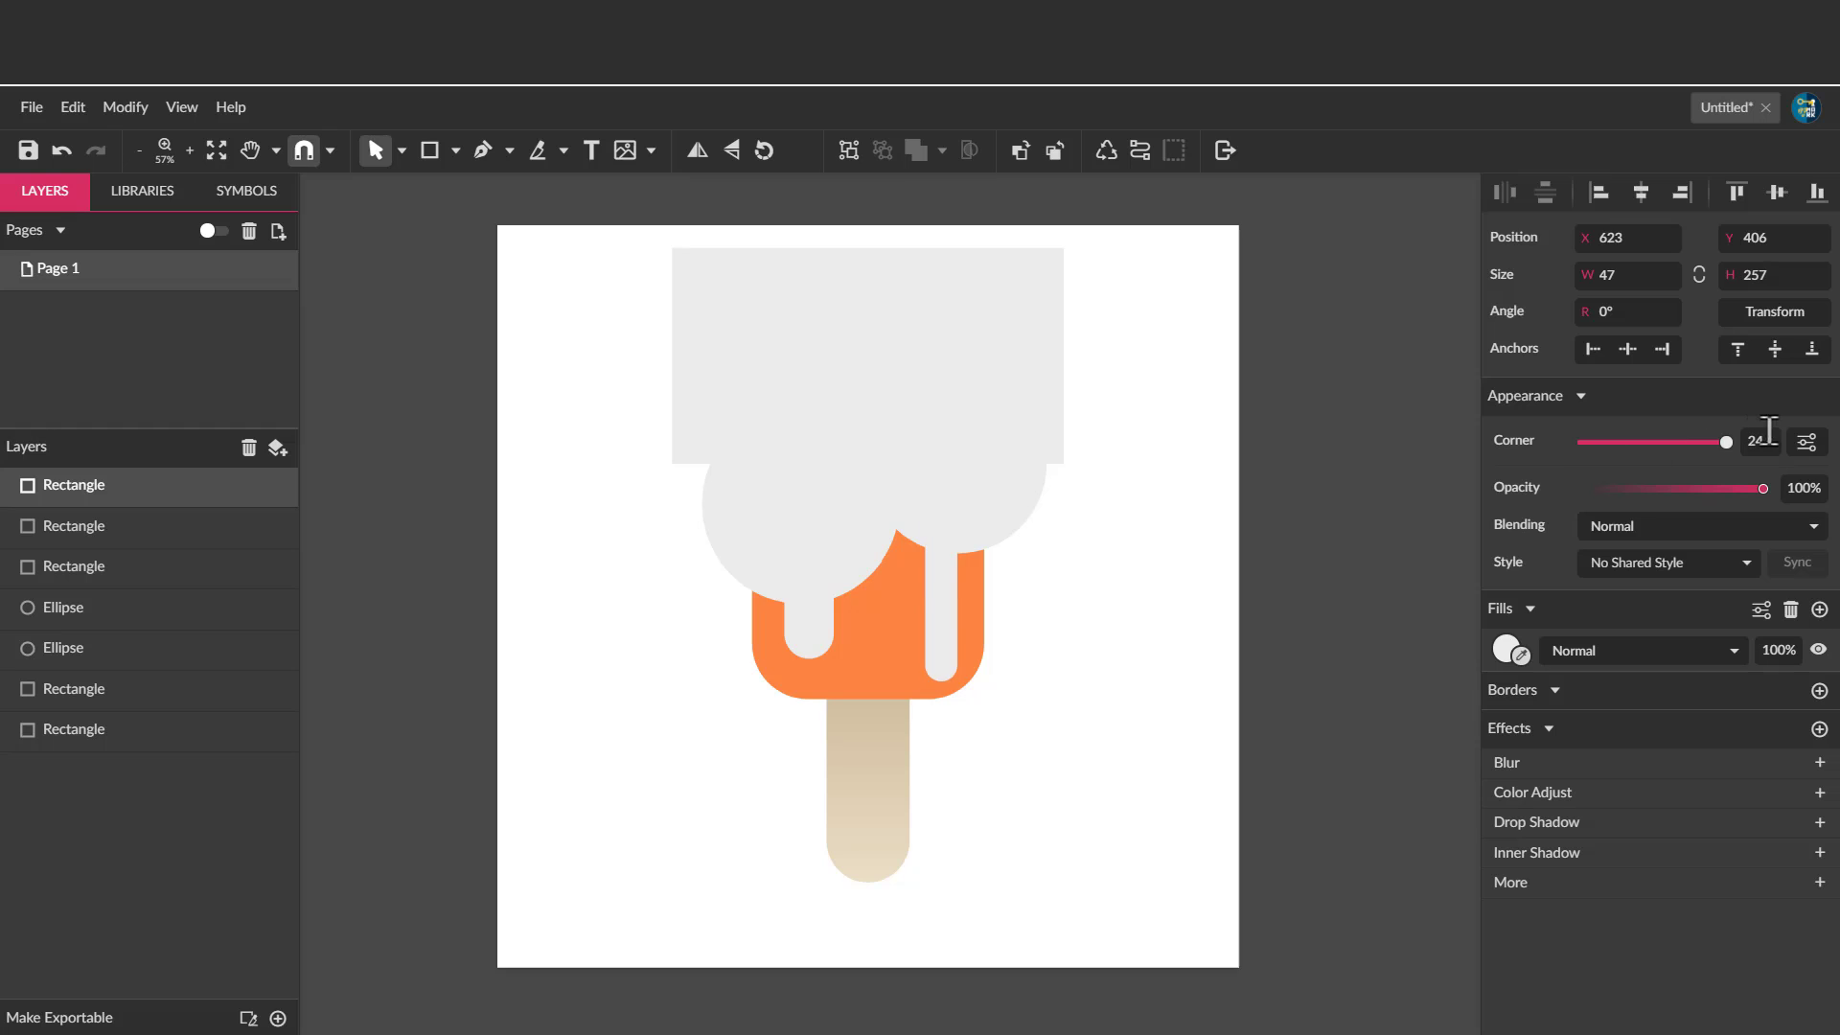
Draw a vertical rectangle about 78.5 by 263 px between the two drips, adjoining the narrow right one, and fully round its corners.
click(430, 150)
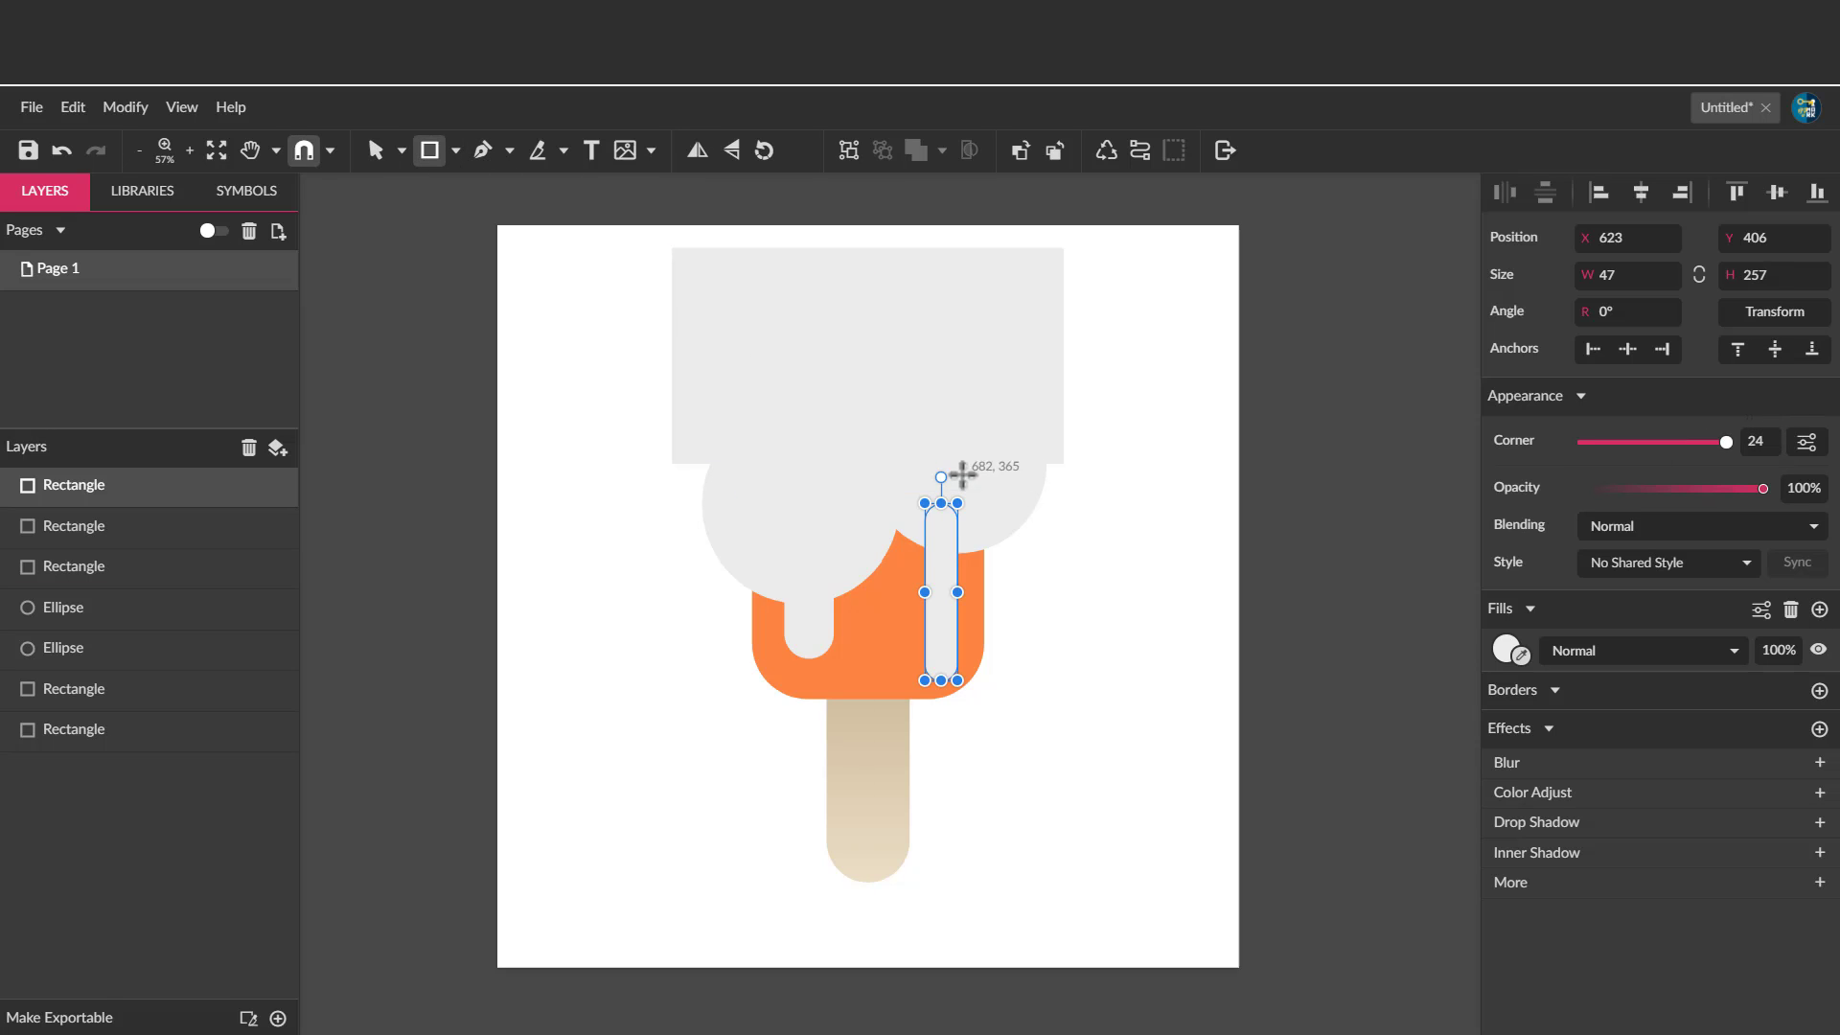
drag(941, 432, 886, 613)
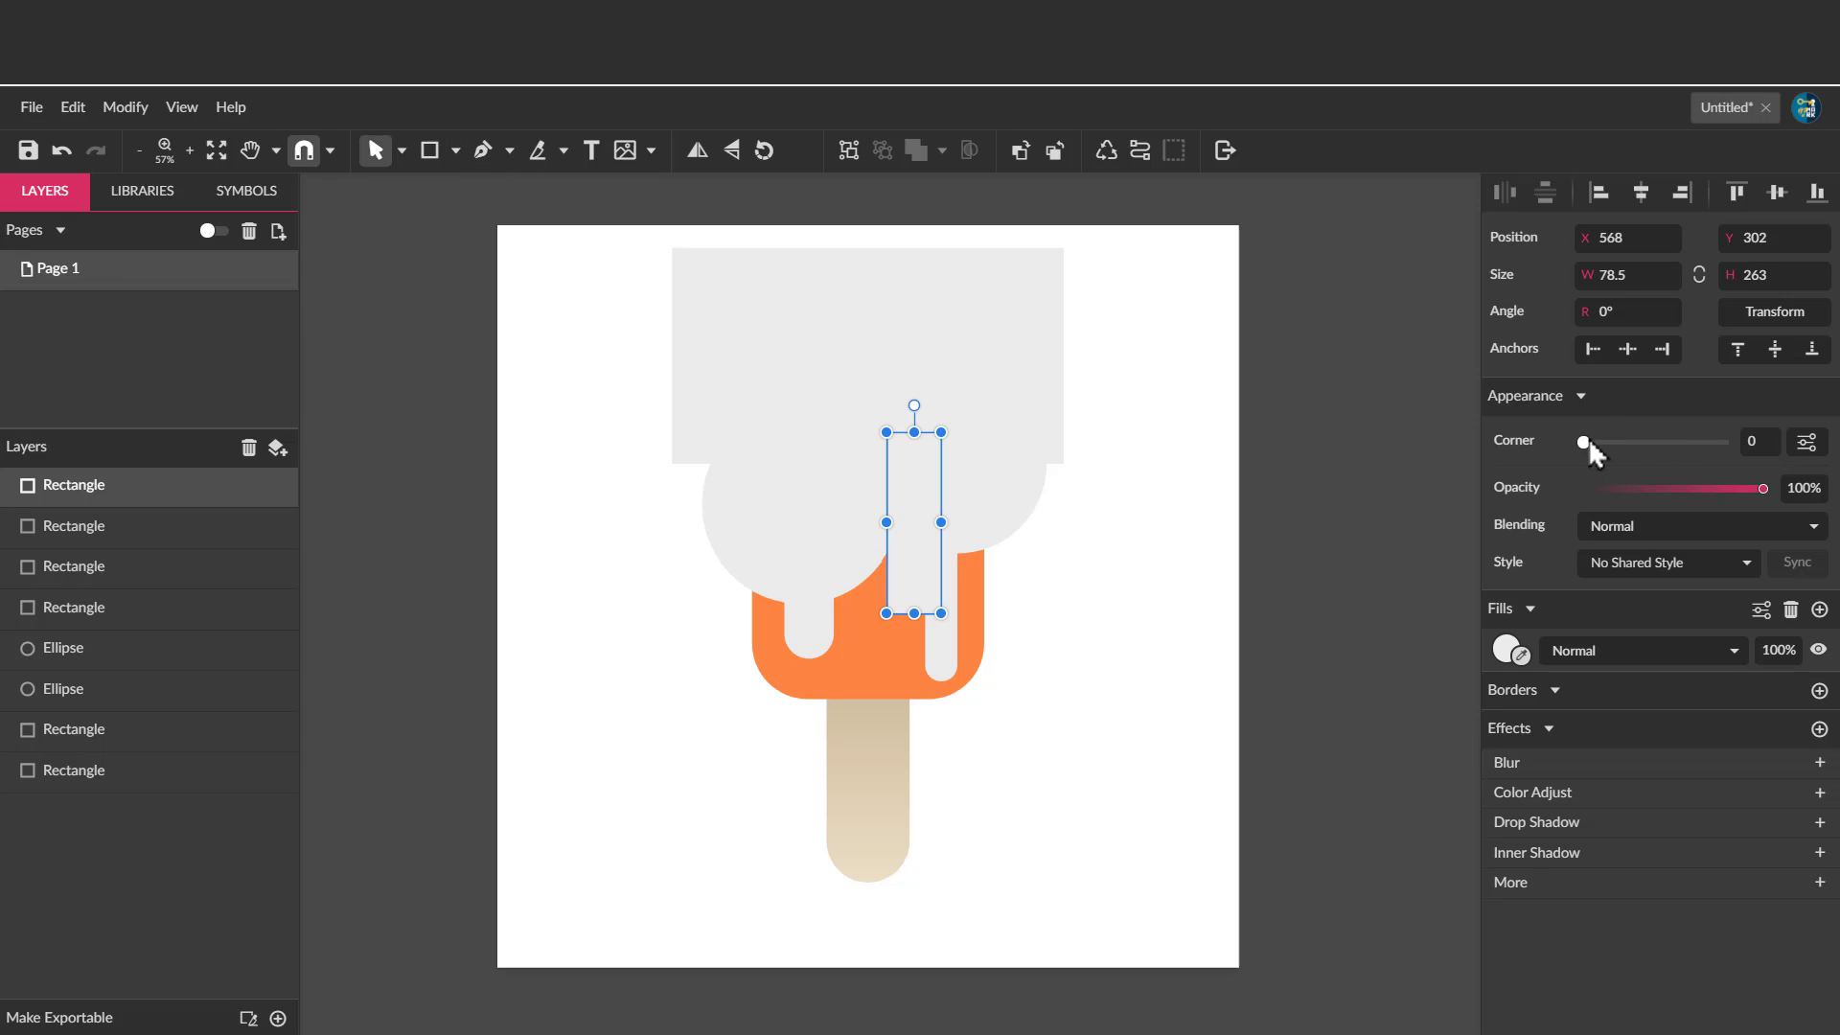
drag(1583, 442, 1725, 442)
click(618, 371)
Combine the large rectangle, both circles and the three rounded drips into one compound shape.
click(813, 312)
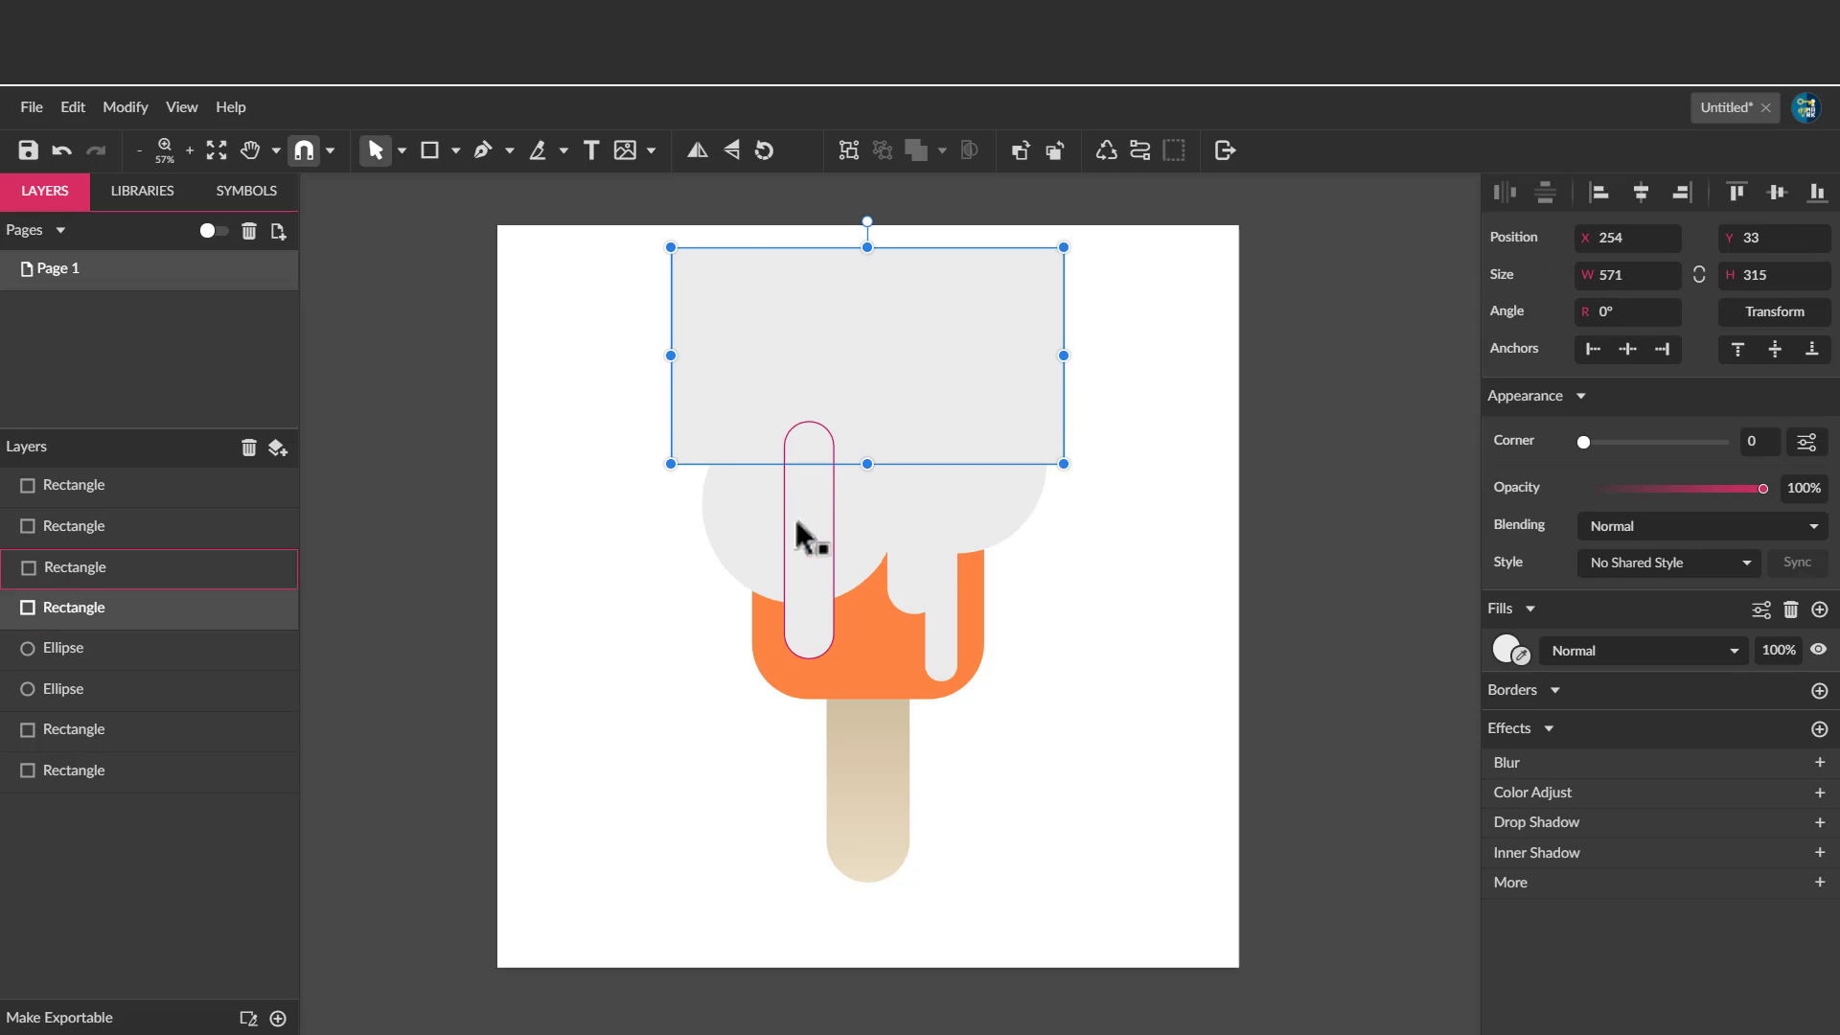
shift+click(762, 523)
shift+click(810, 642)
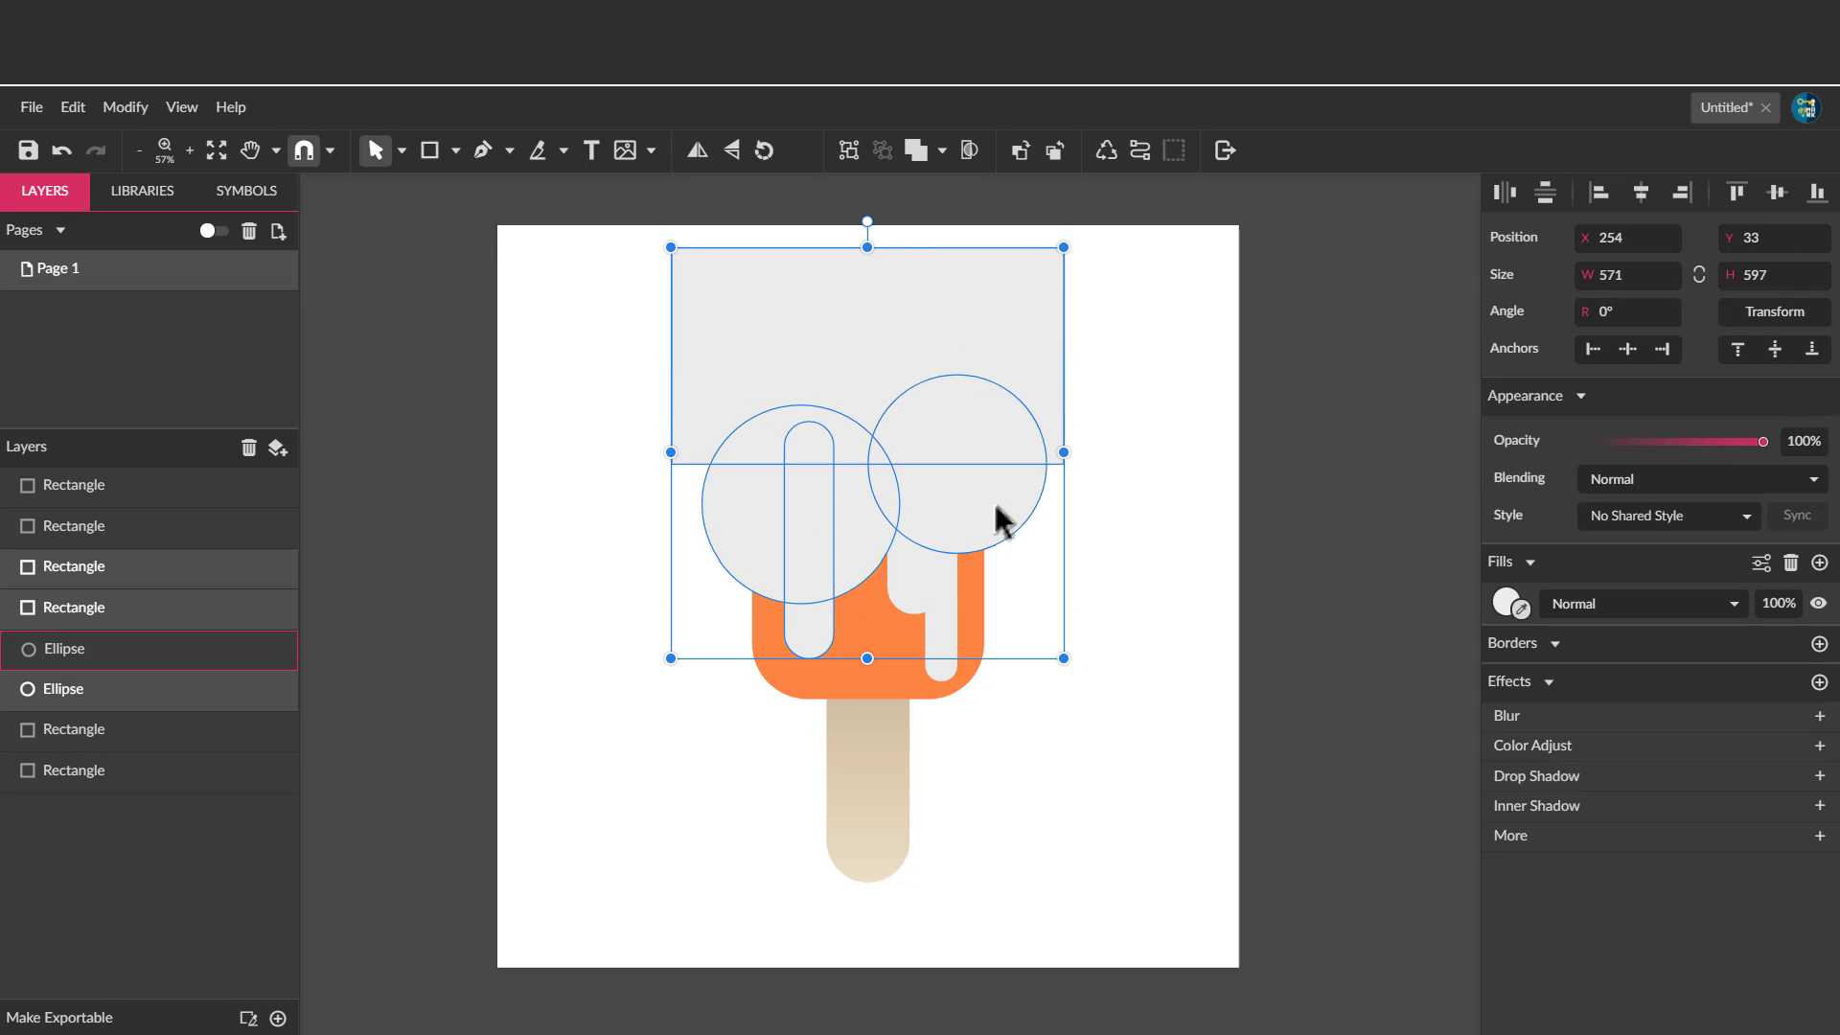
shift+click(1001, 522)
shift+click(894, 575)
shift+click(936, 631)
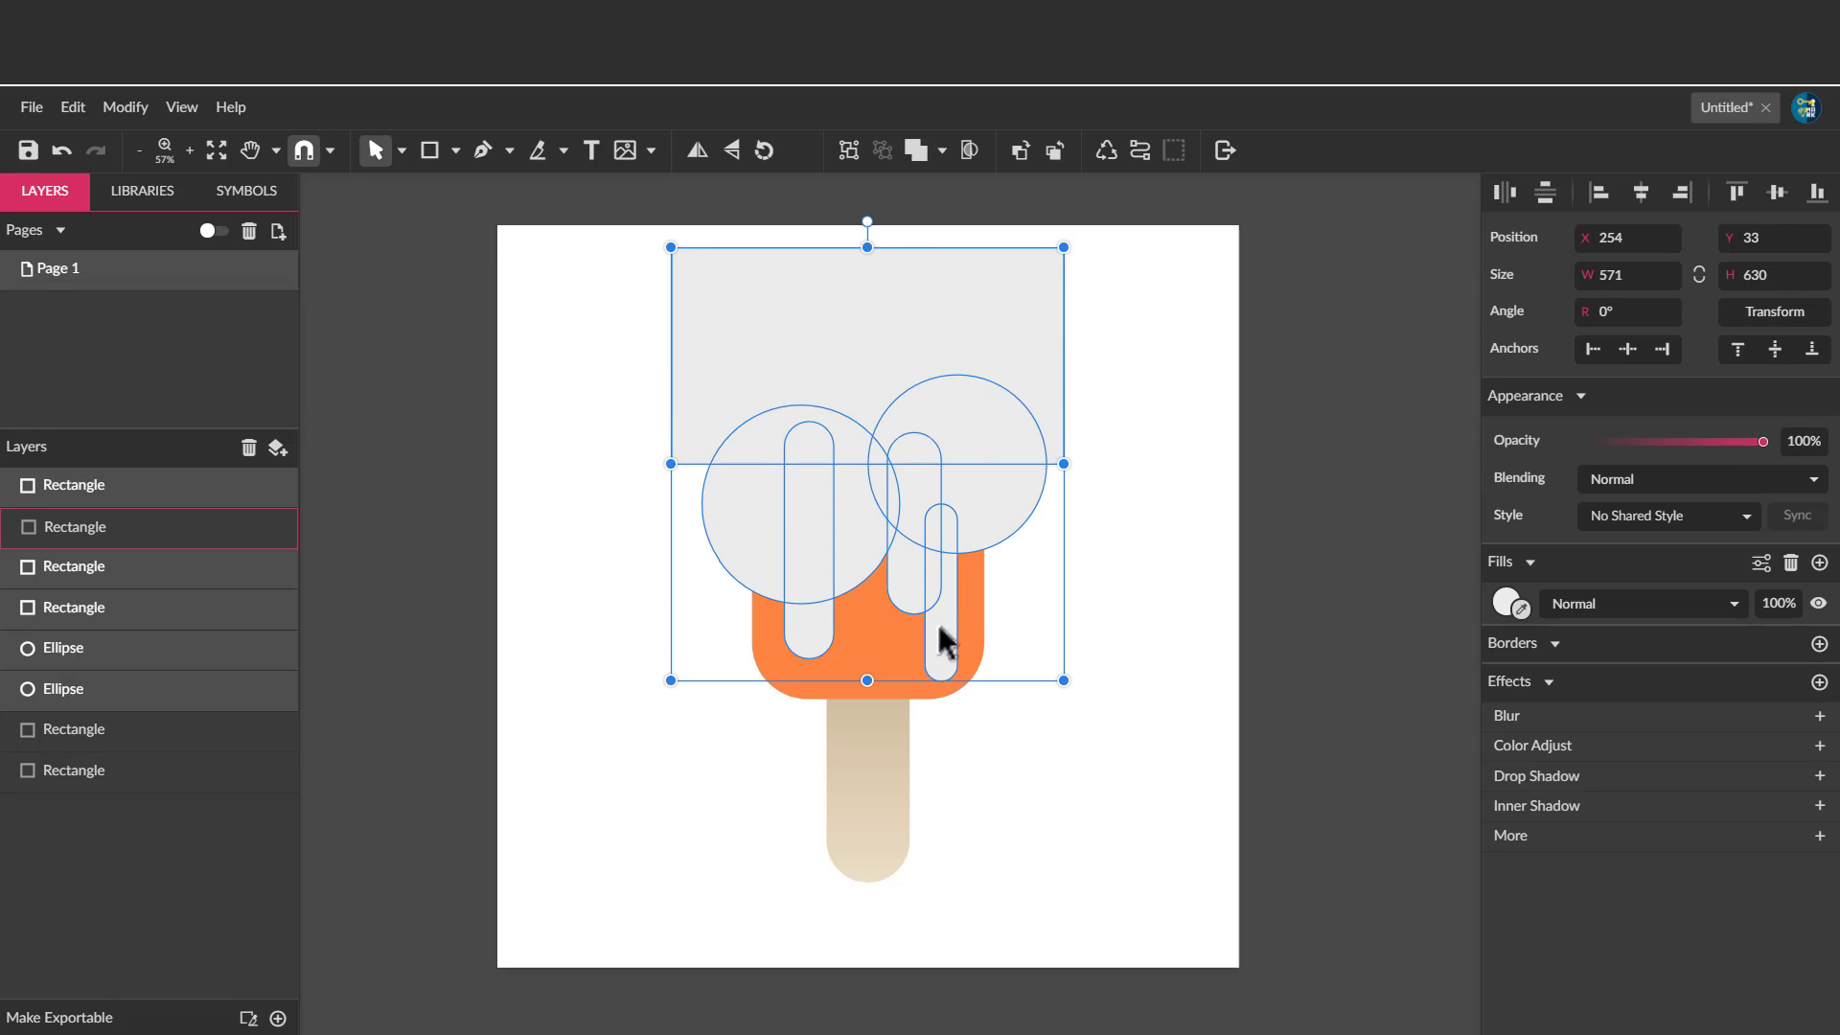
click(916, 150)
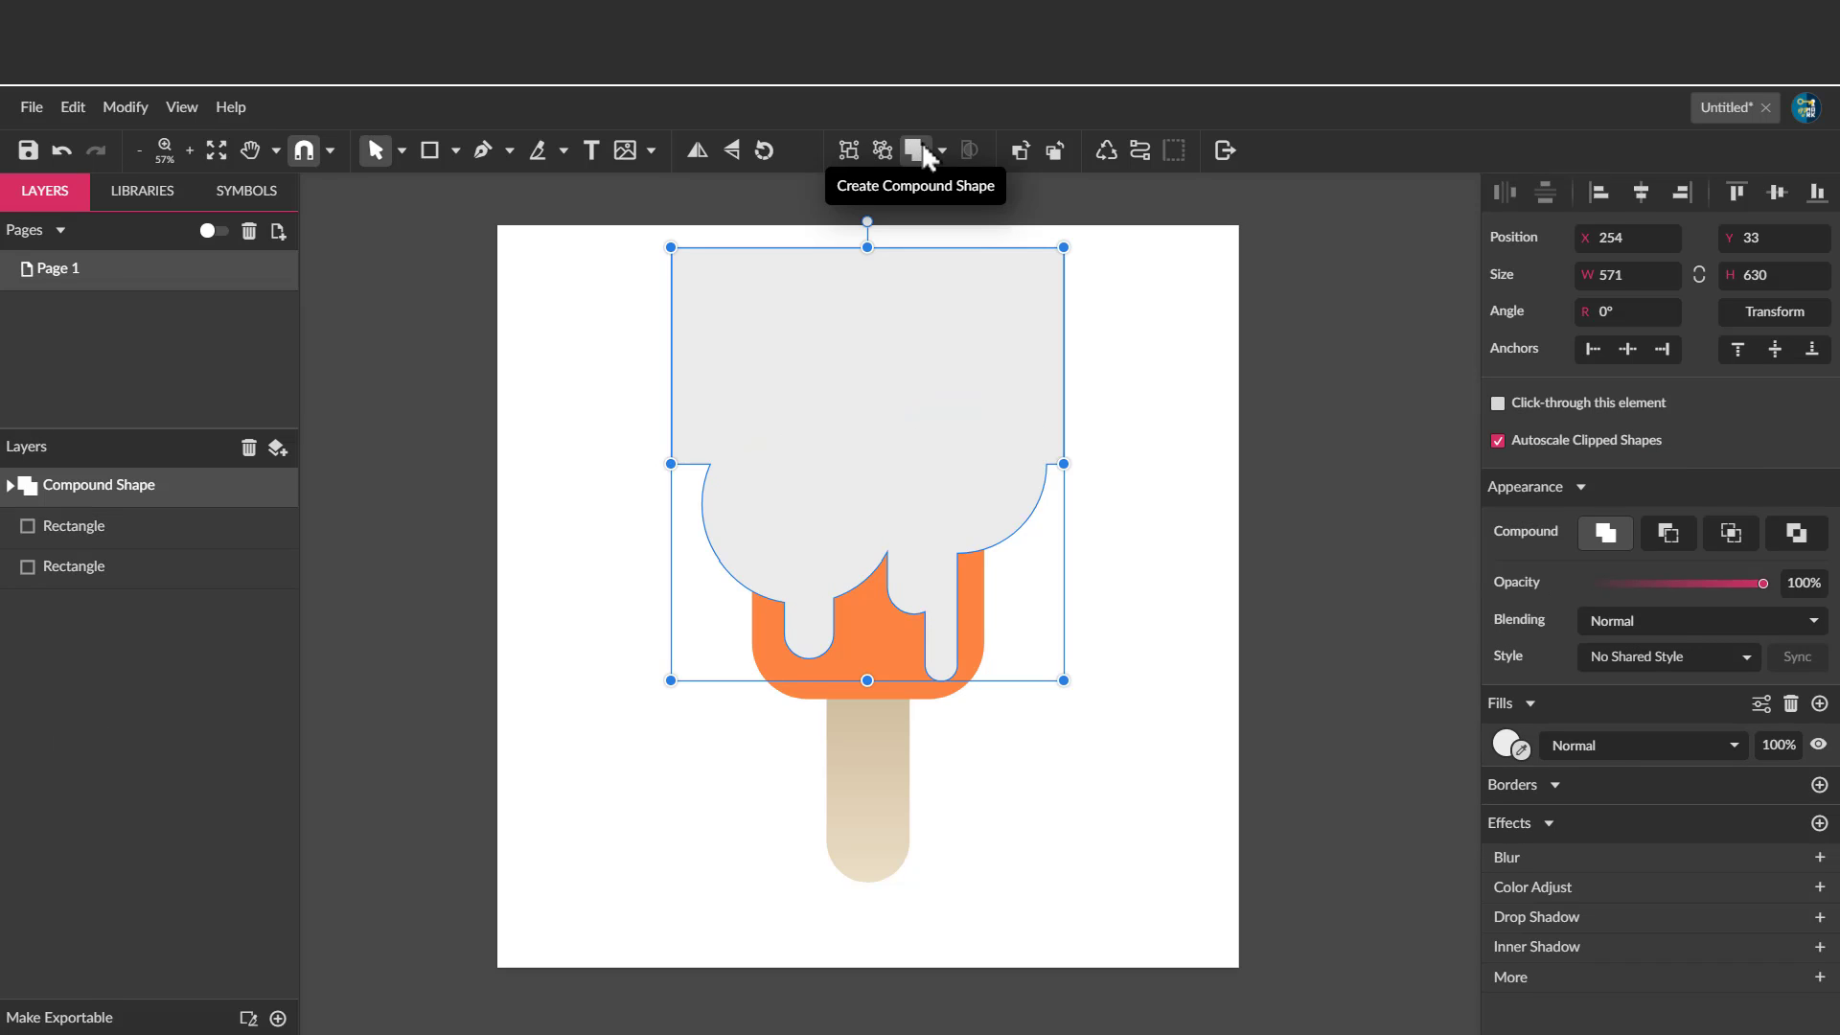
Duplicate the orange popsicle body and intersect the copy with the dripping compound shape.
click(973, 590)
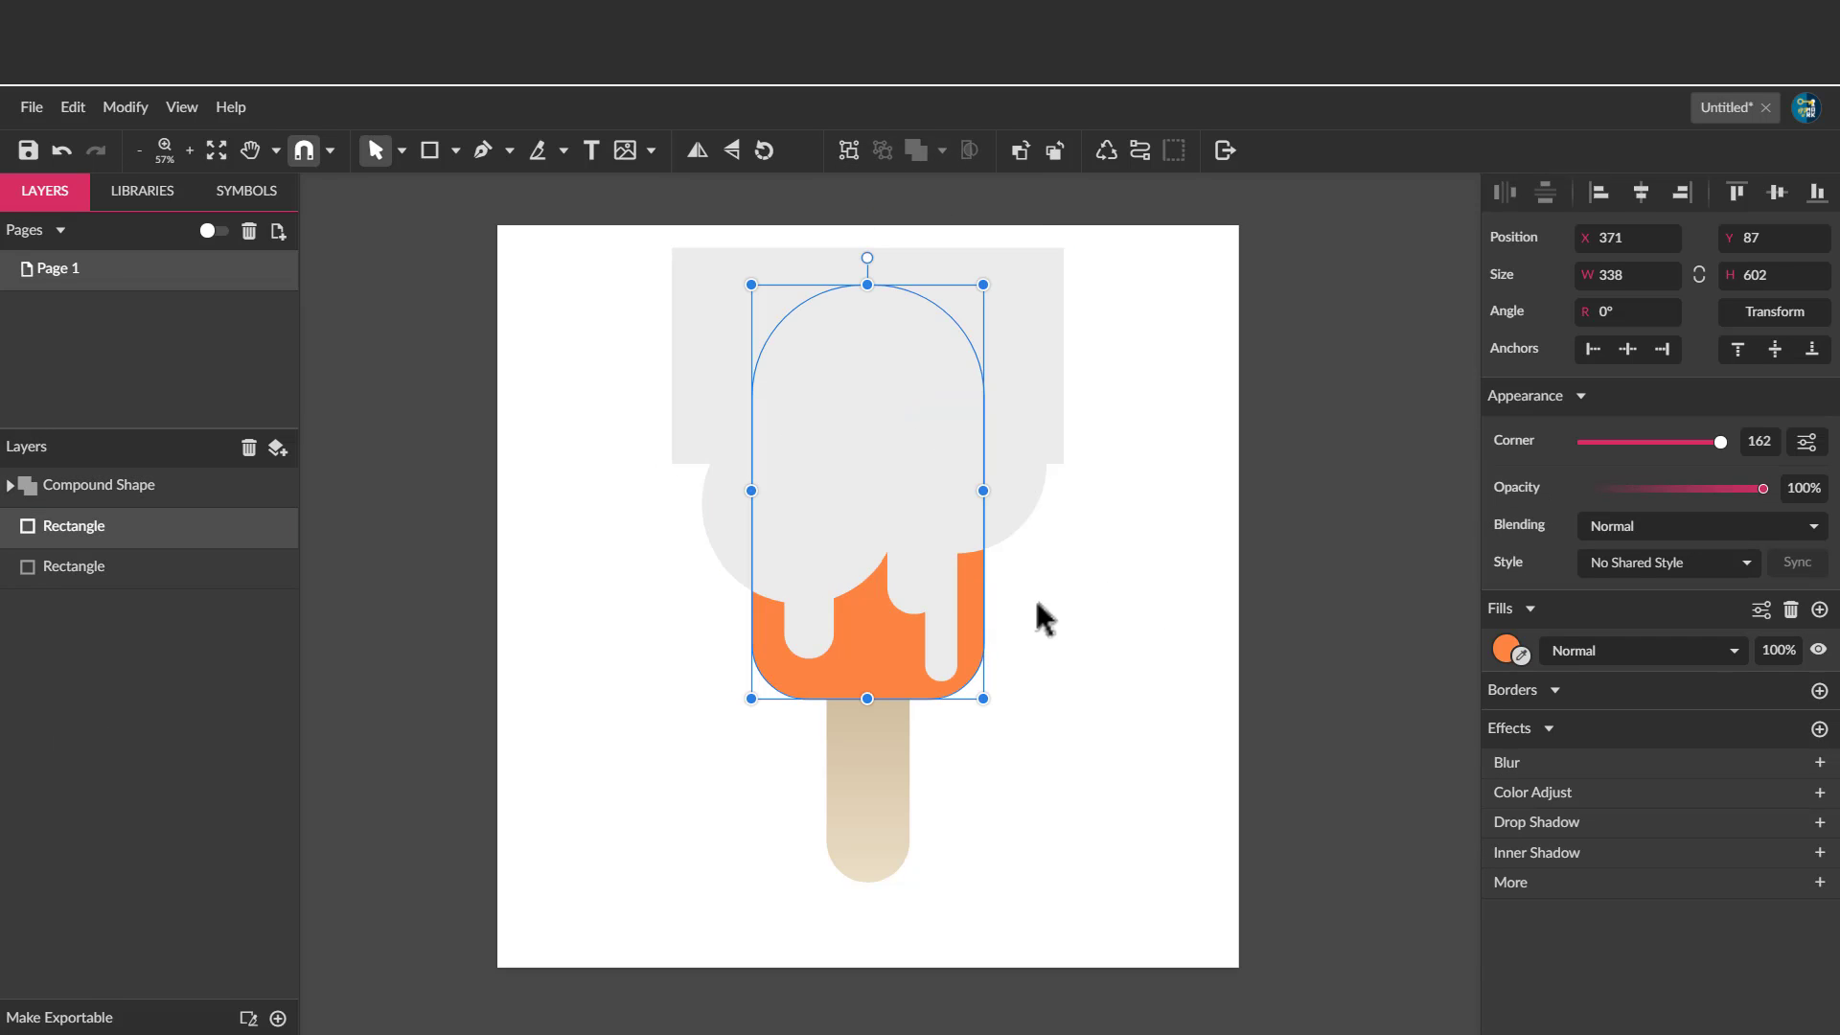
key(ctrl+z)
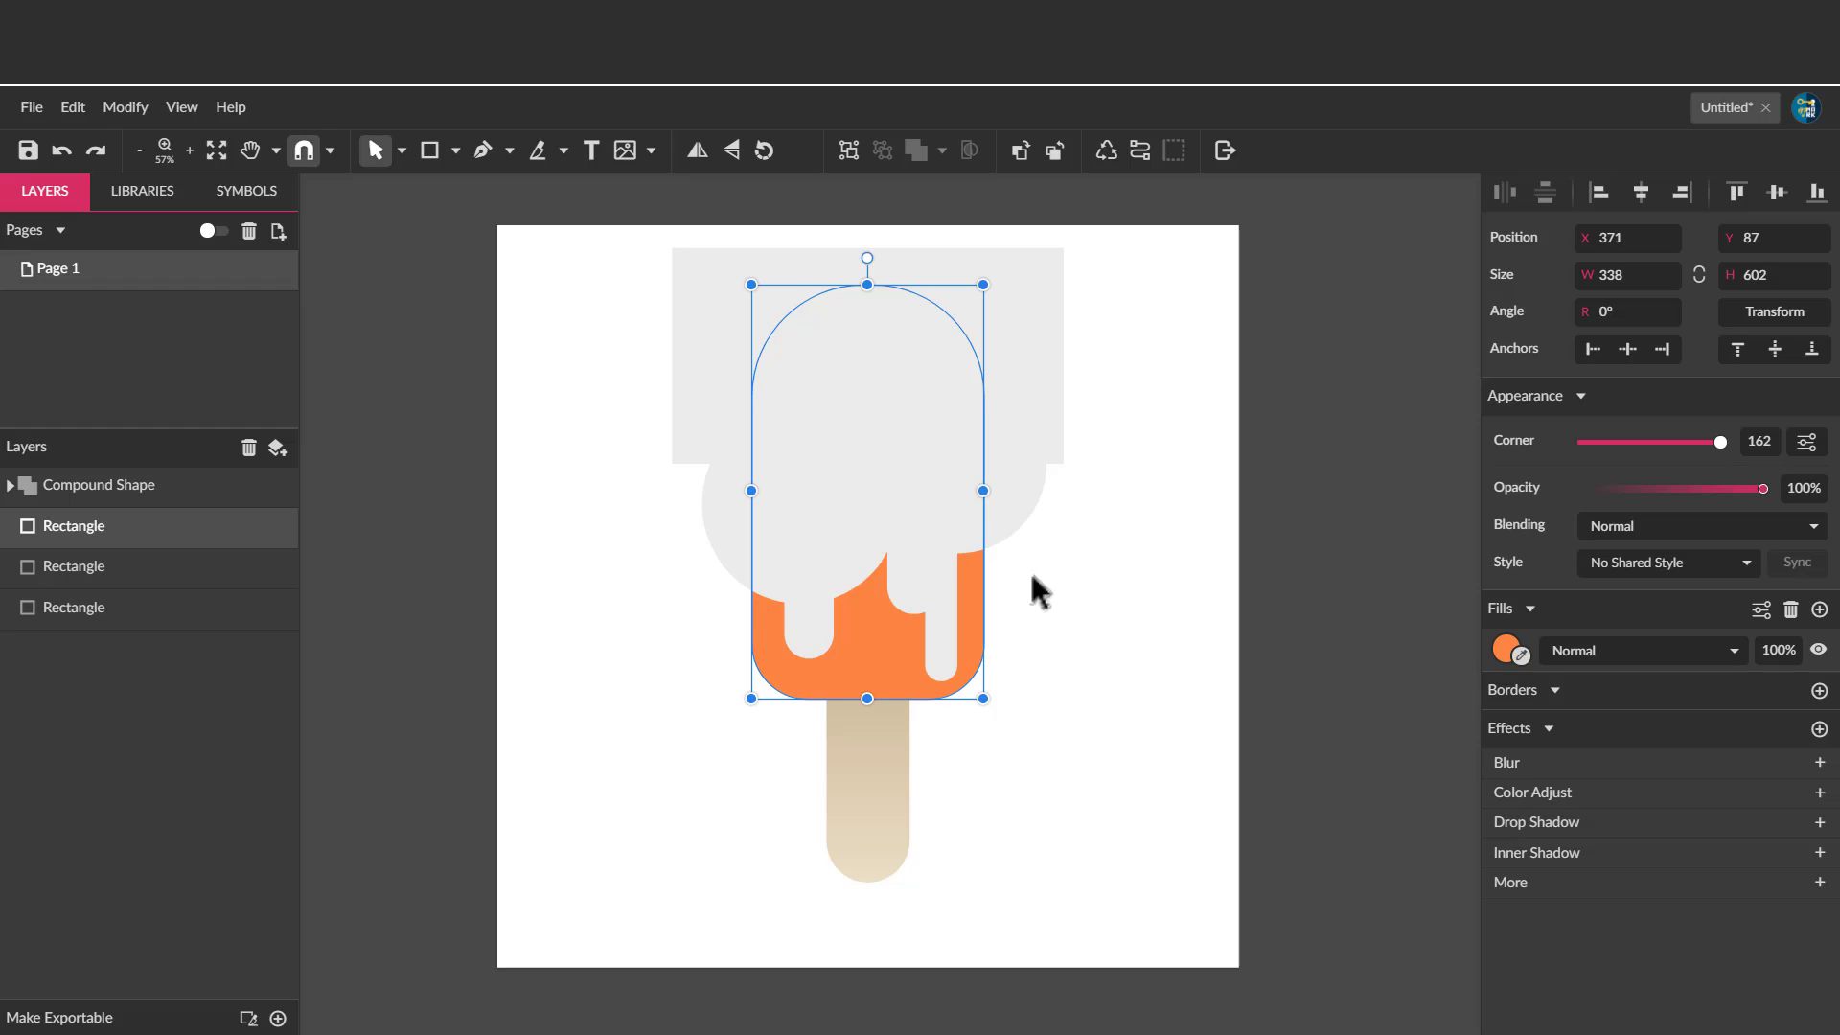
click(1045, 387)
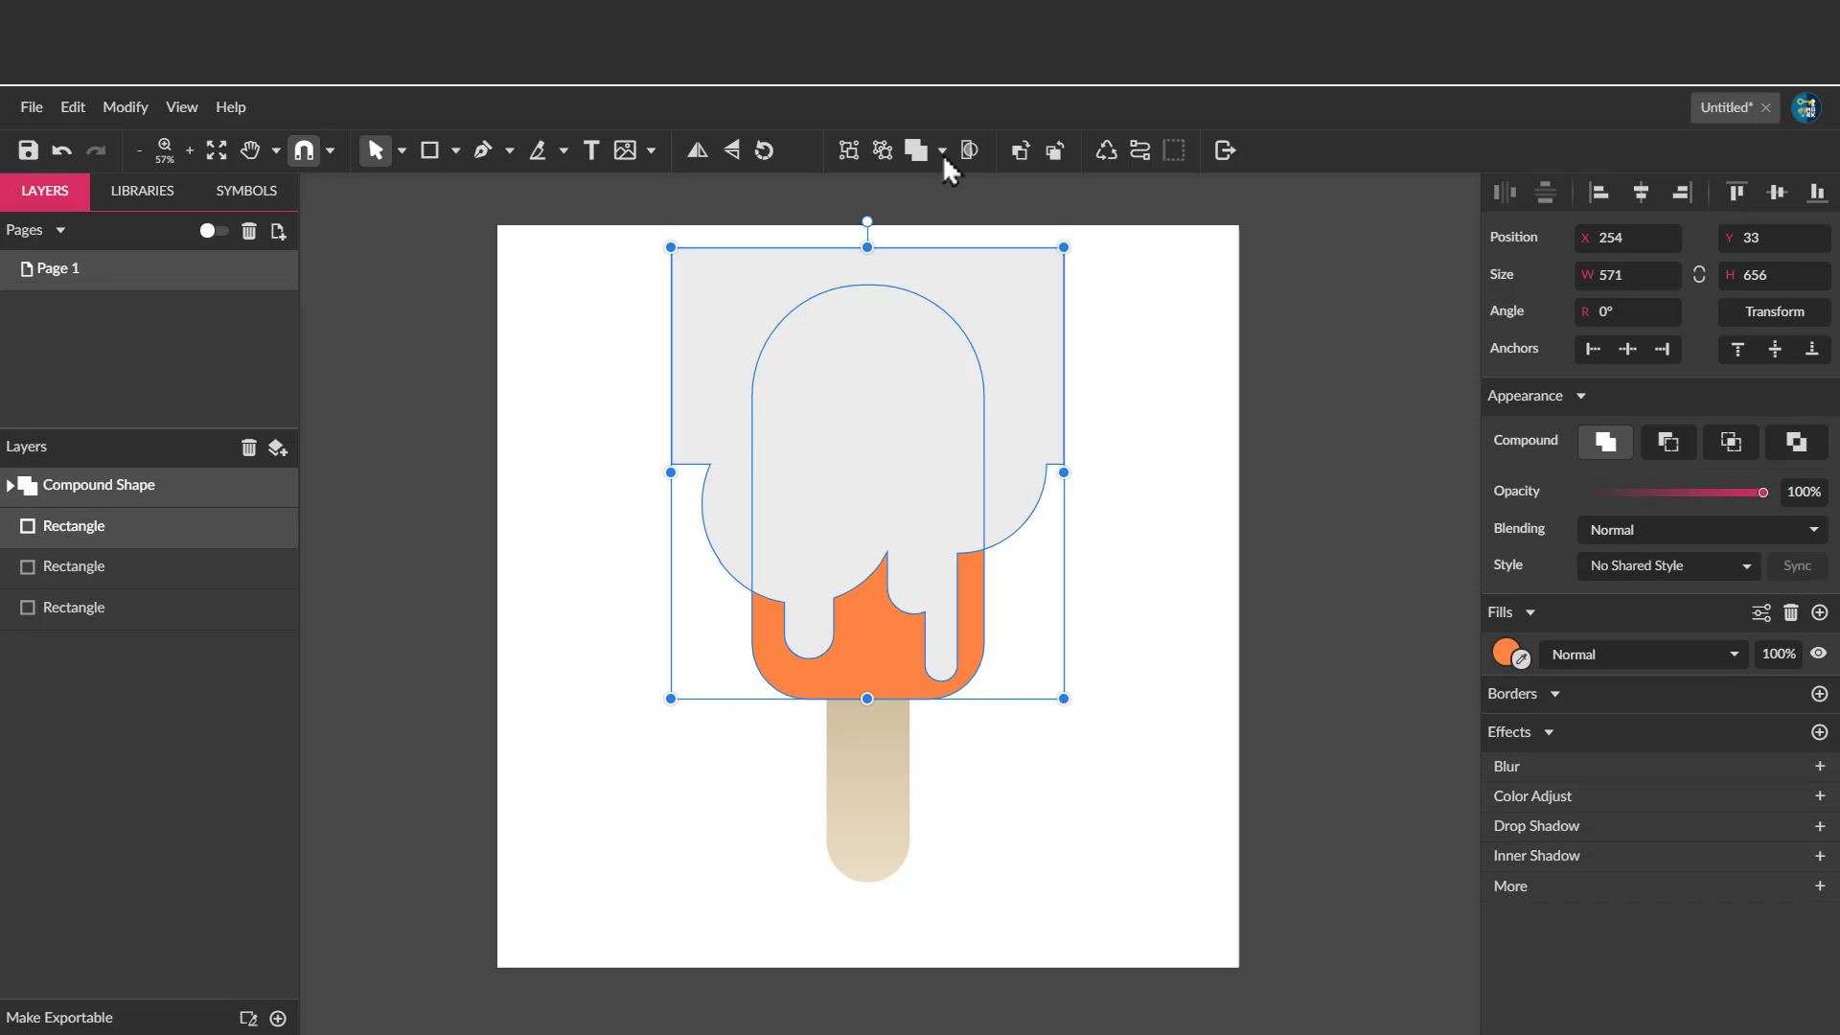
click(943, 151)
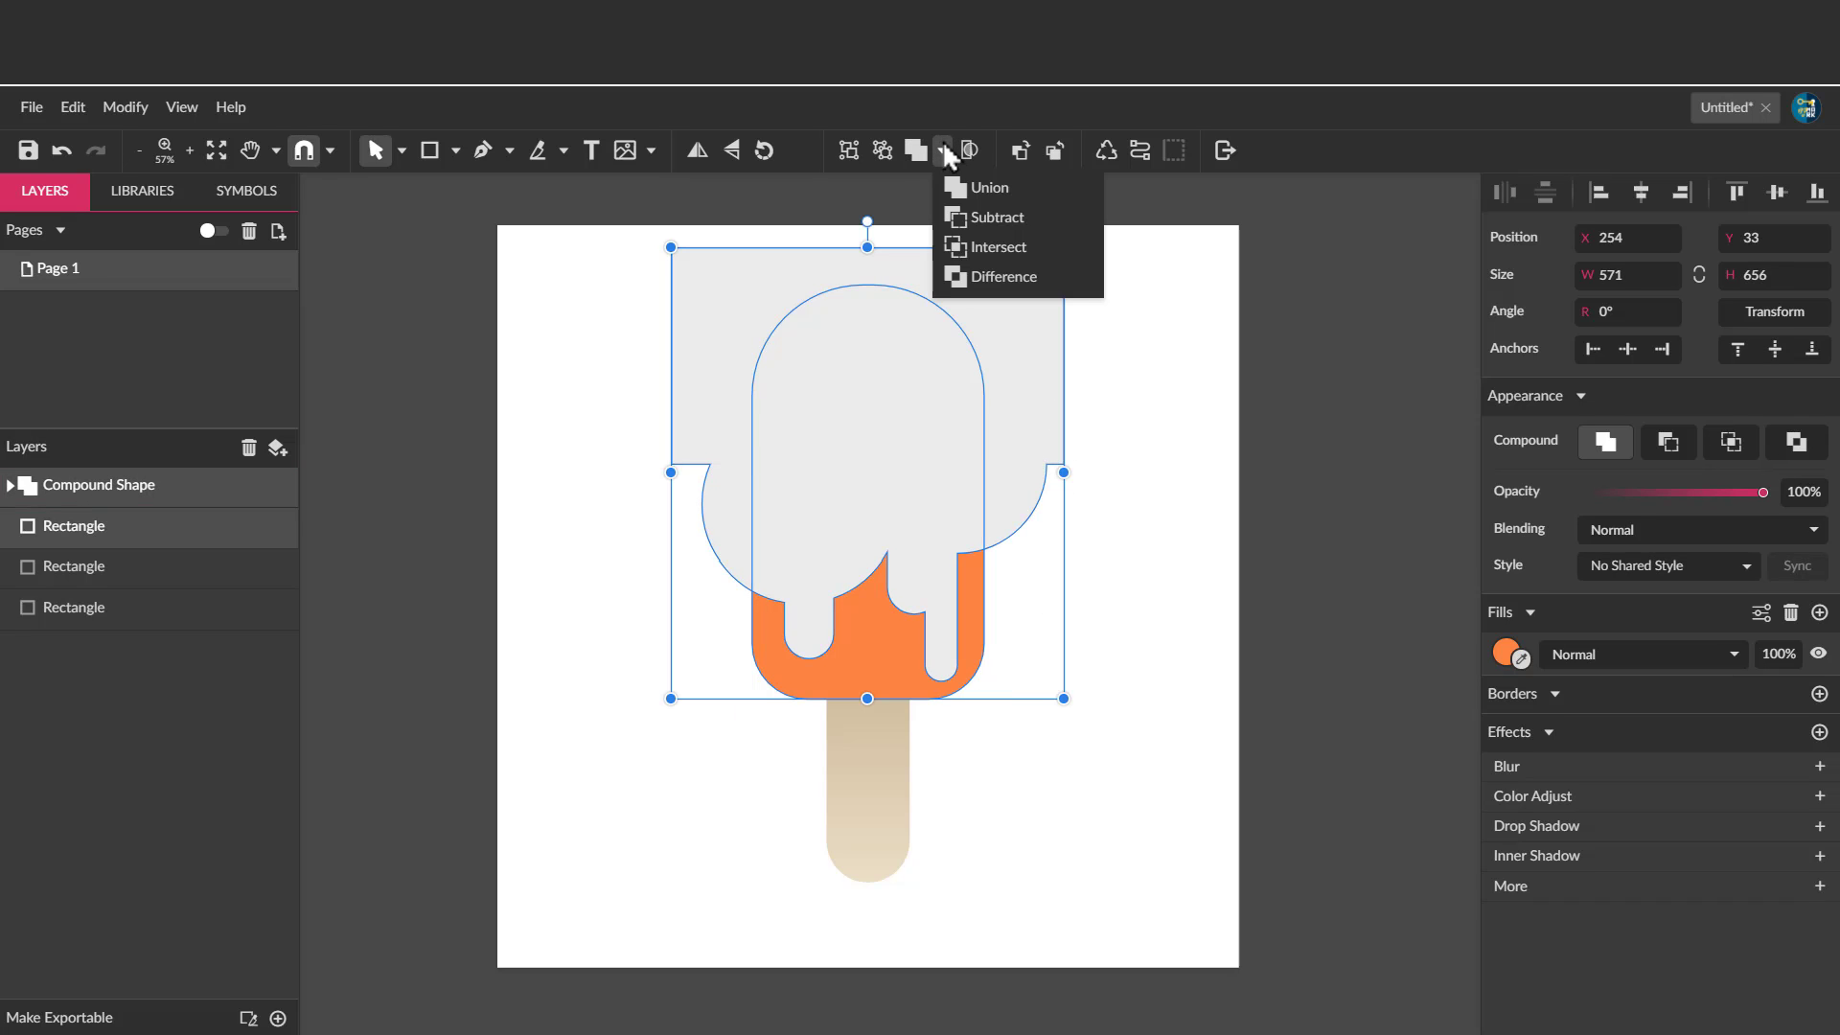
click(964, 247)
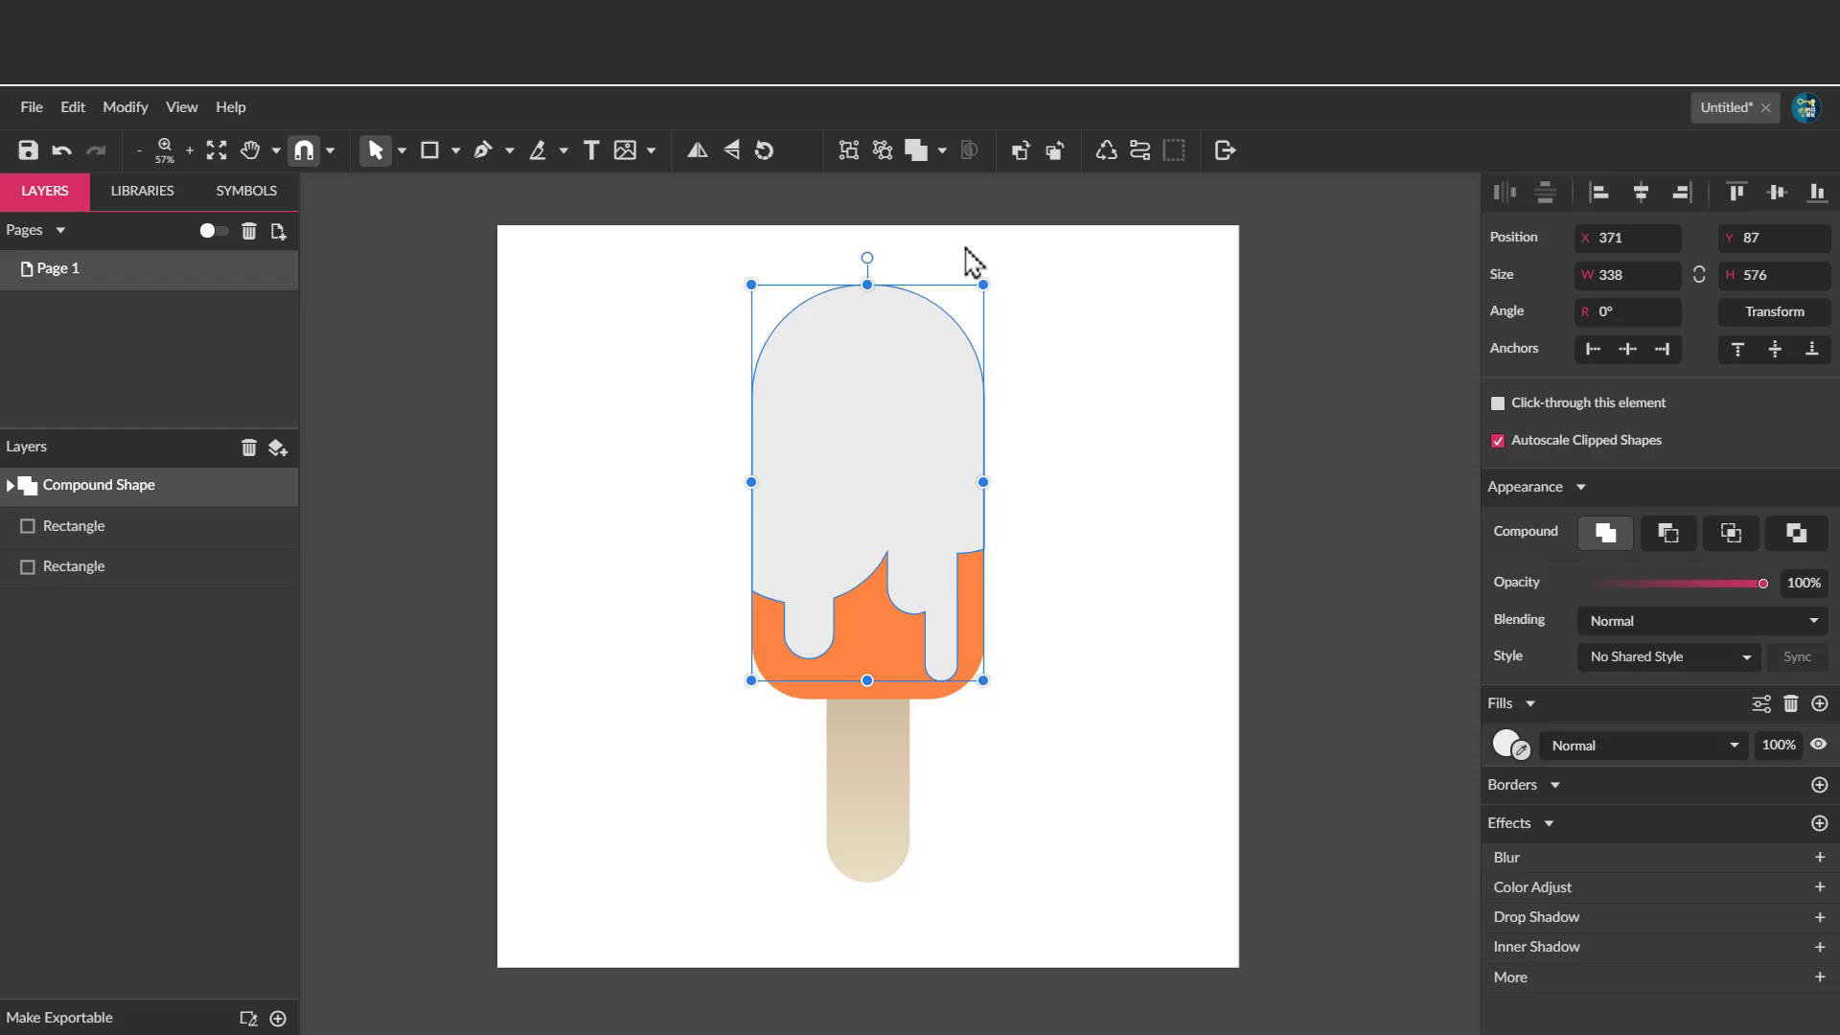
Fill the dripping topping with dark brown, #602909.
click(1506, 744)
drag(1560, 518, 1556, 520)
drag(1744, 412, 1774, 447)
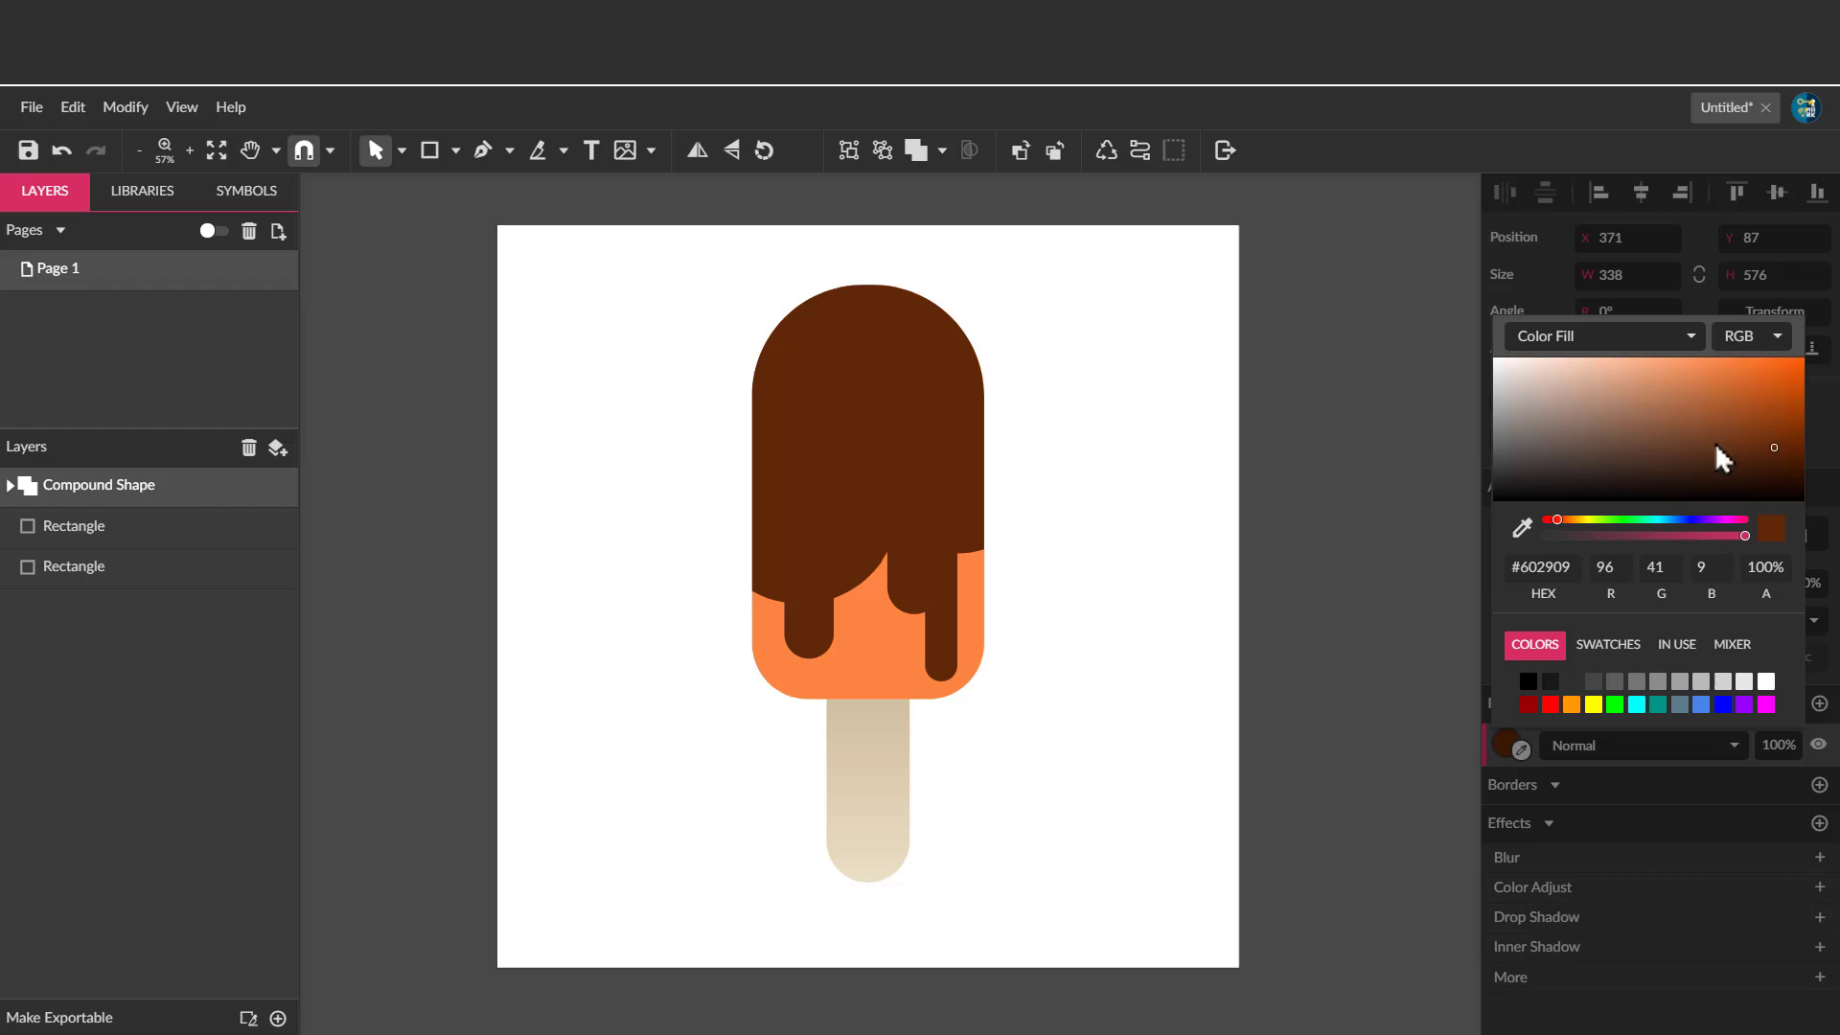
click(1051, 337)
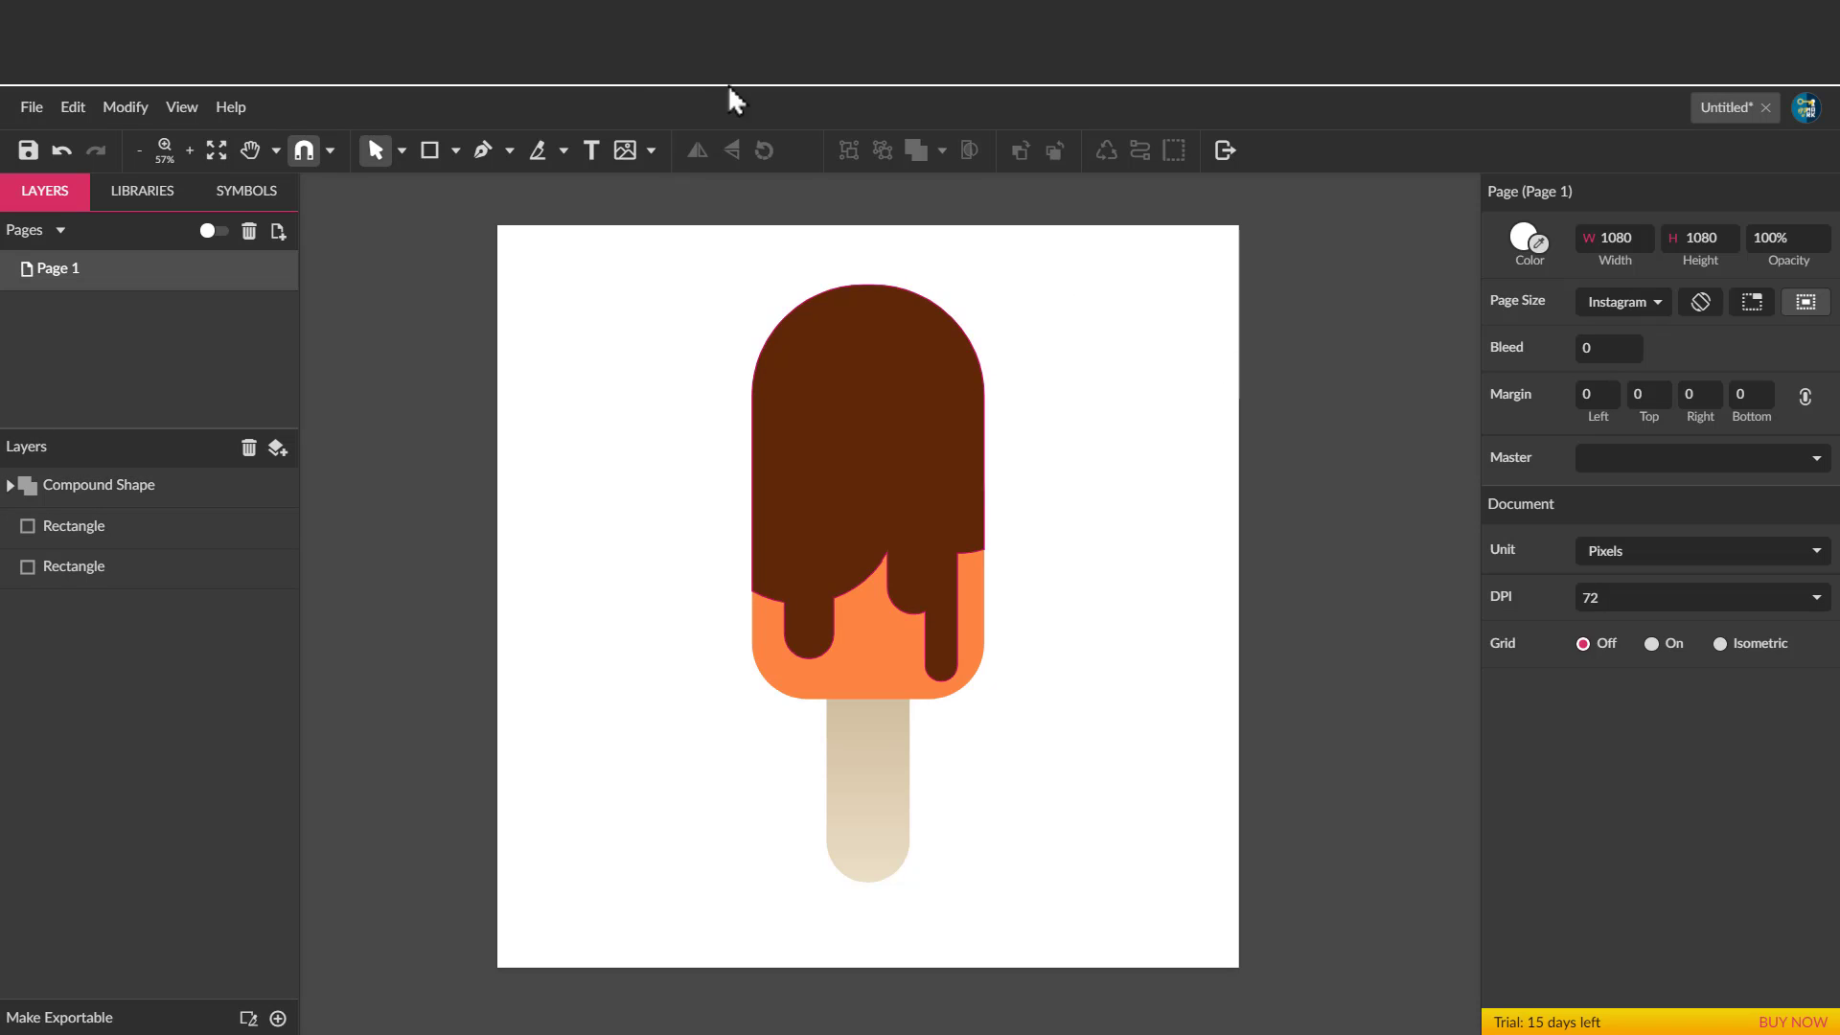
Draw a circle about 283 px wide near the topping's top, fill it with the sampled topping brown and move it to about X 387, Y 105.
click(456, 150)
click(485, 250)
drag(751, 281, 950, 462)
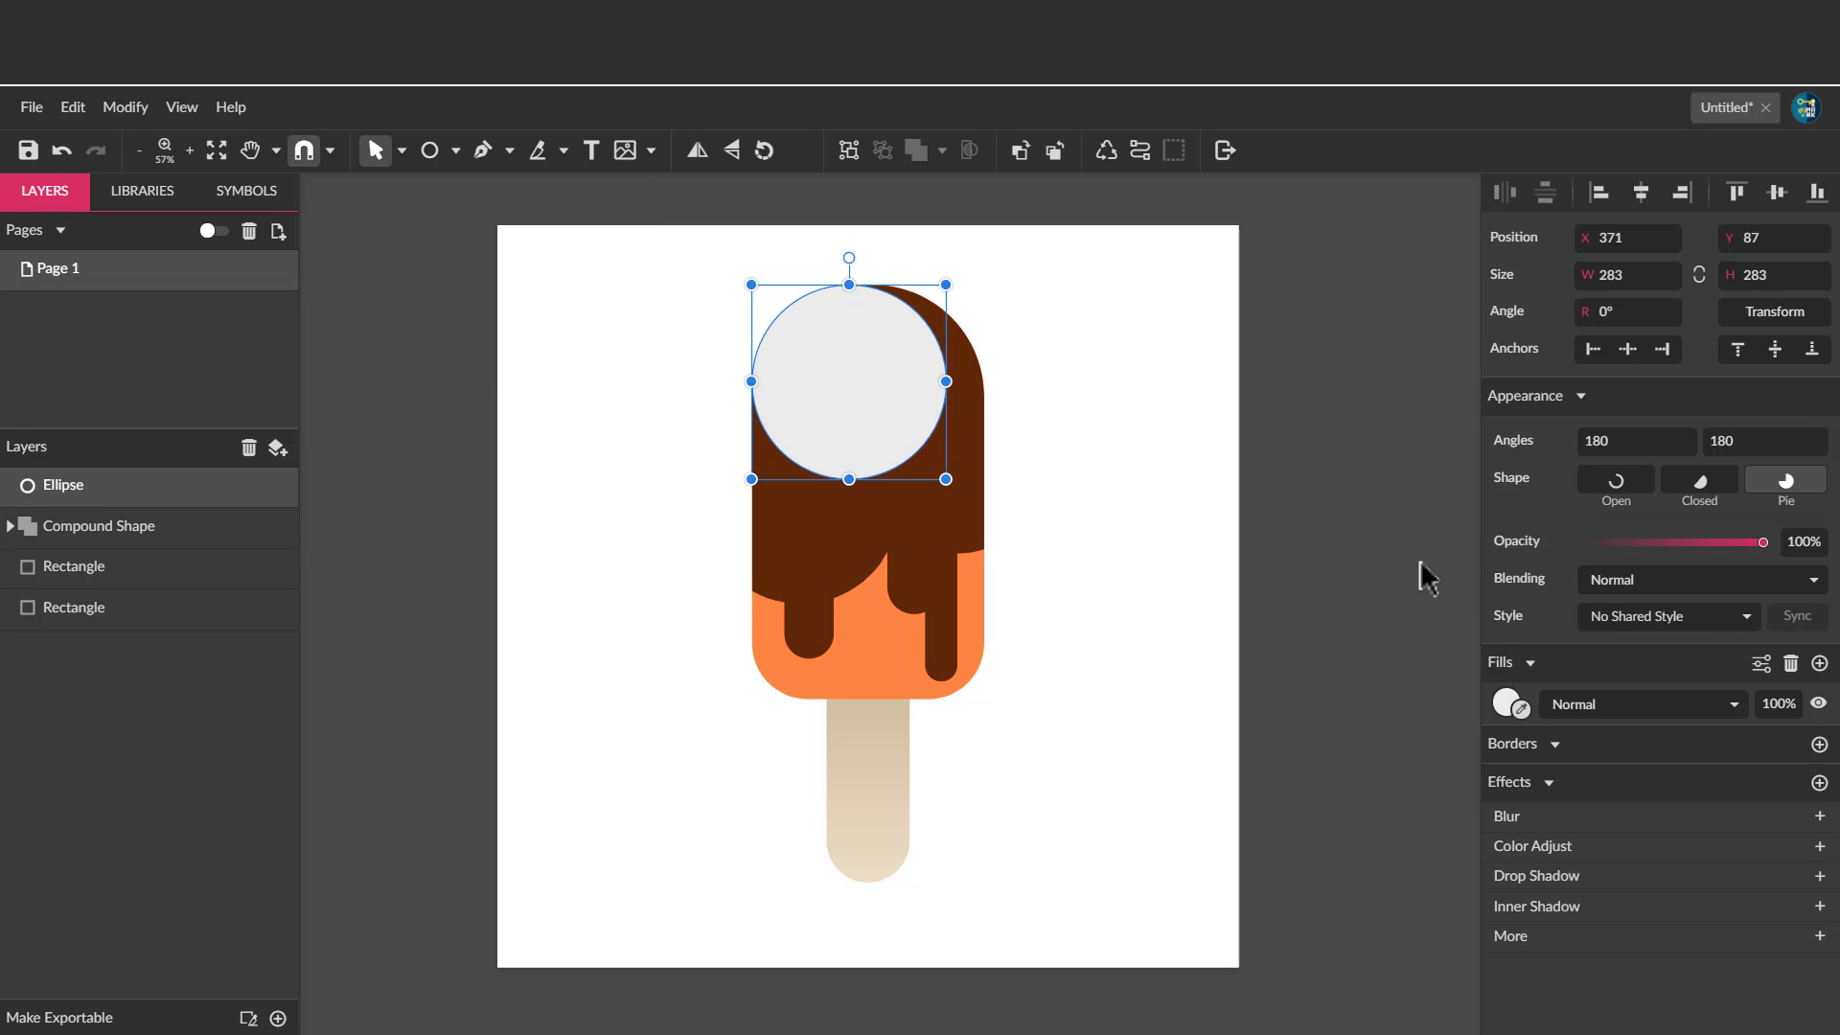
click(1521, 710)
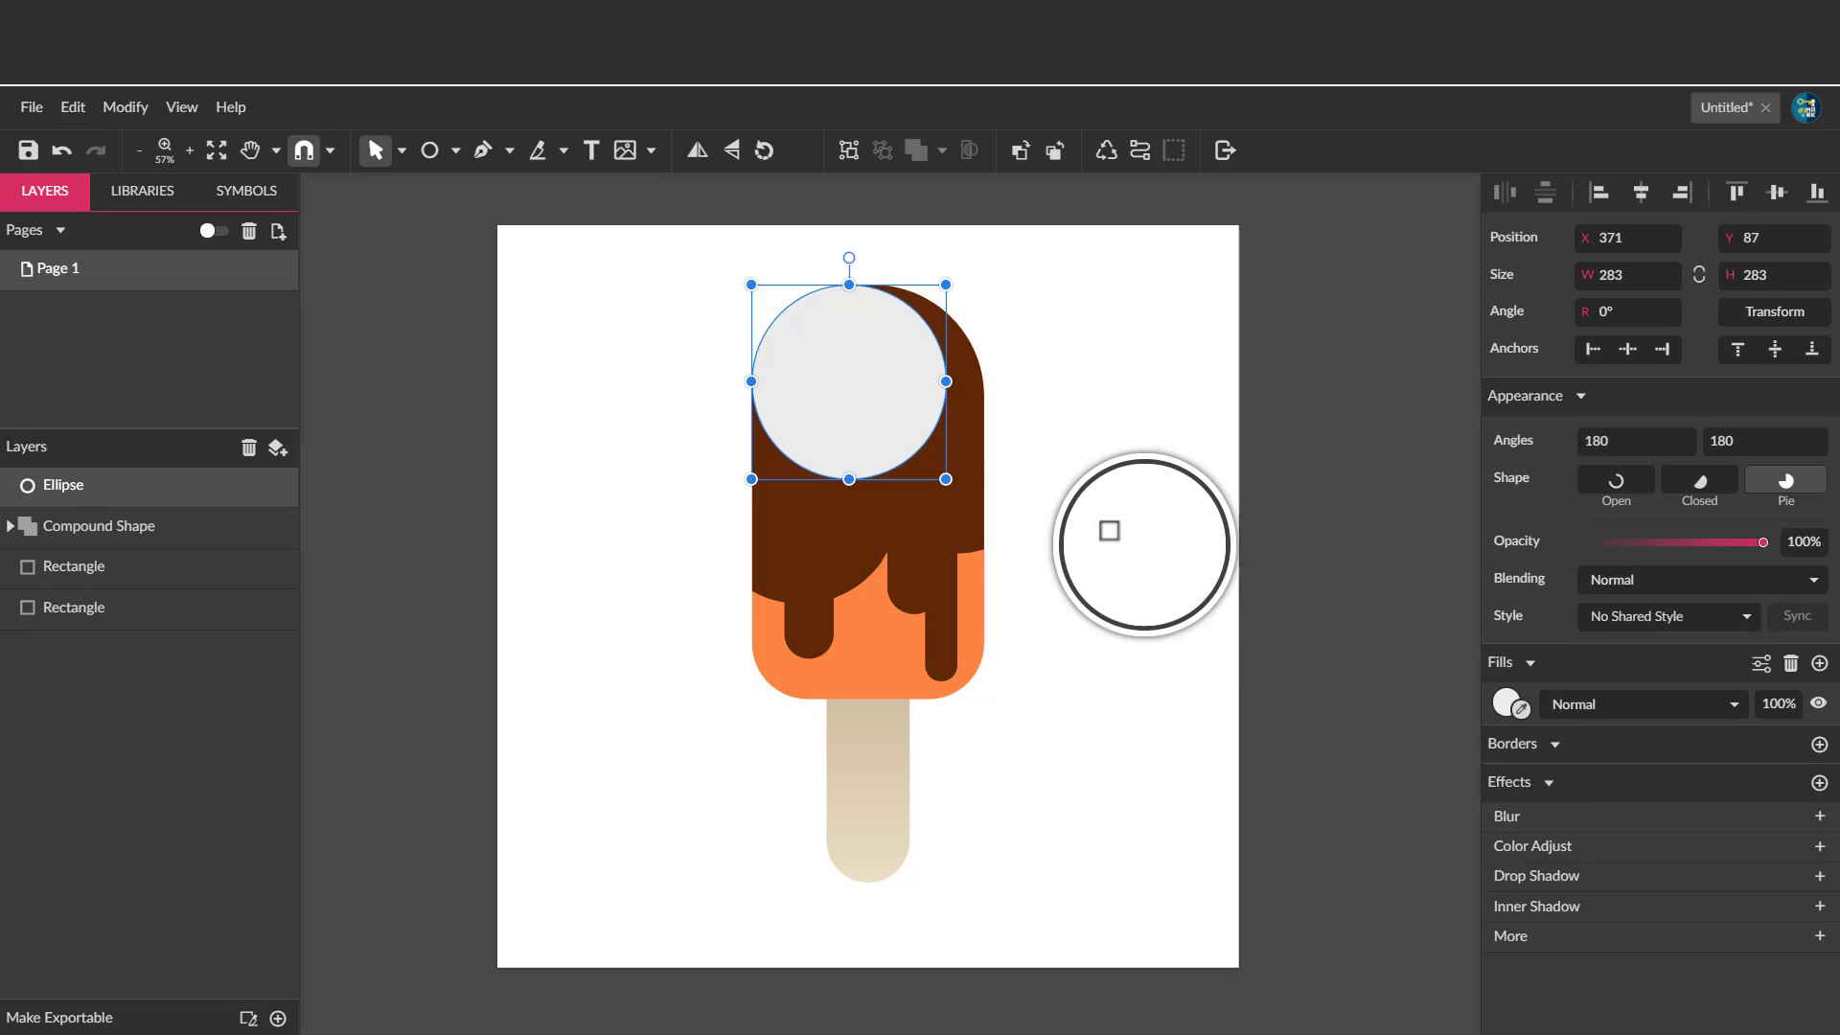
click(924, 537)
mouse_move(849, 360)
mouse_down()
mouse_move(872, 370)
mouse_move(855, 372)
mouse_up()
Change the circle's fill to a linear gradient and rotate it so the brown starts at the lower right and the black end is upper left.
click(1498, 696)
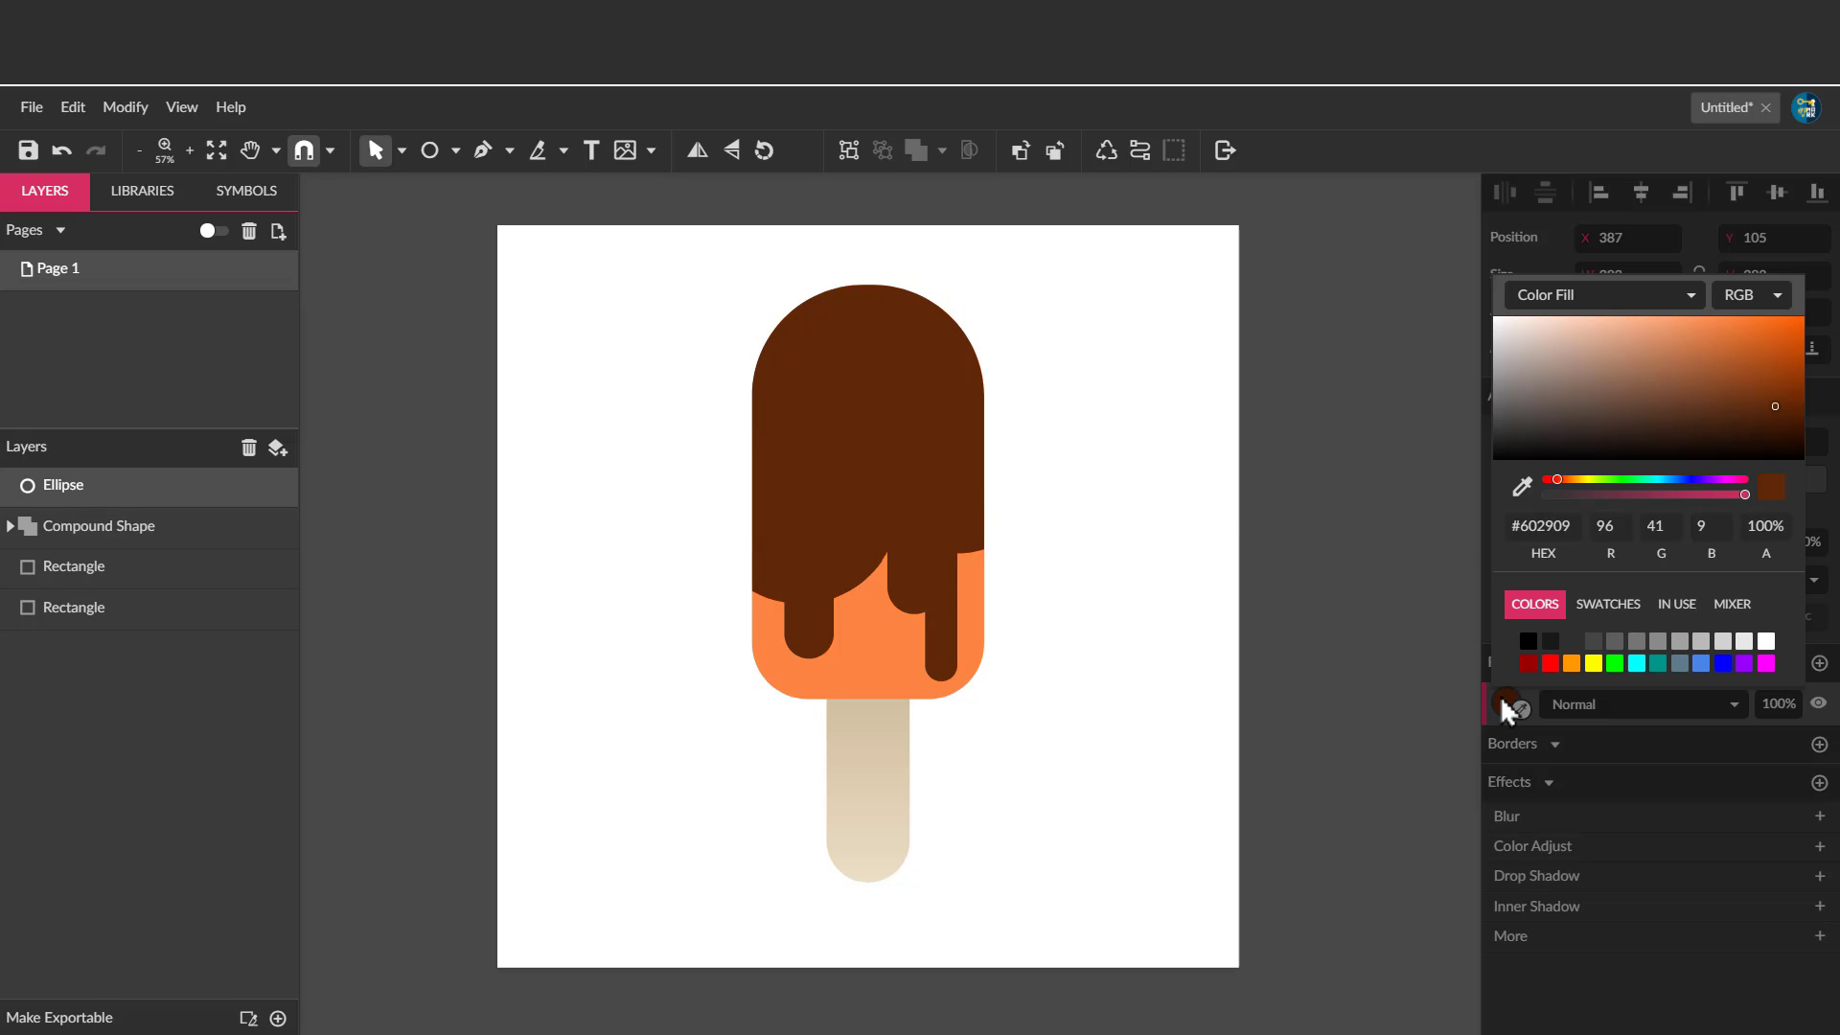
click(1619, 297)
click(1602, 377)
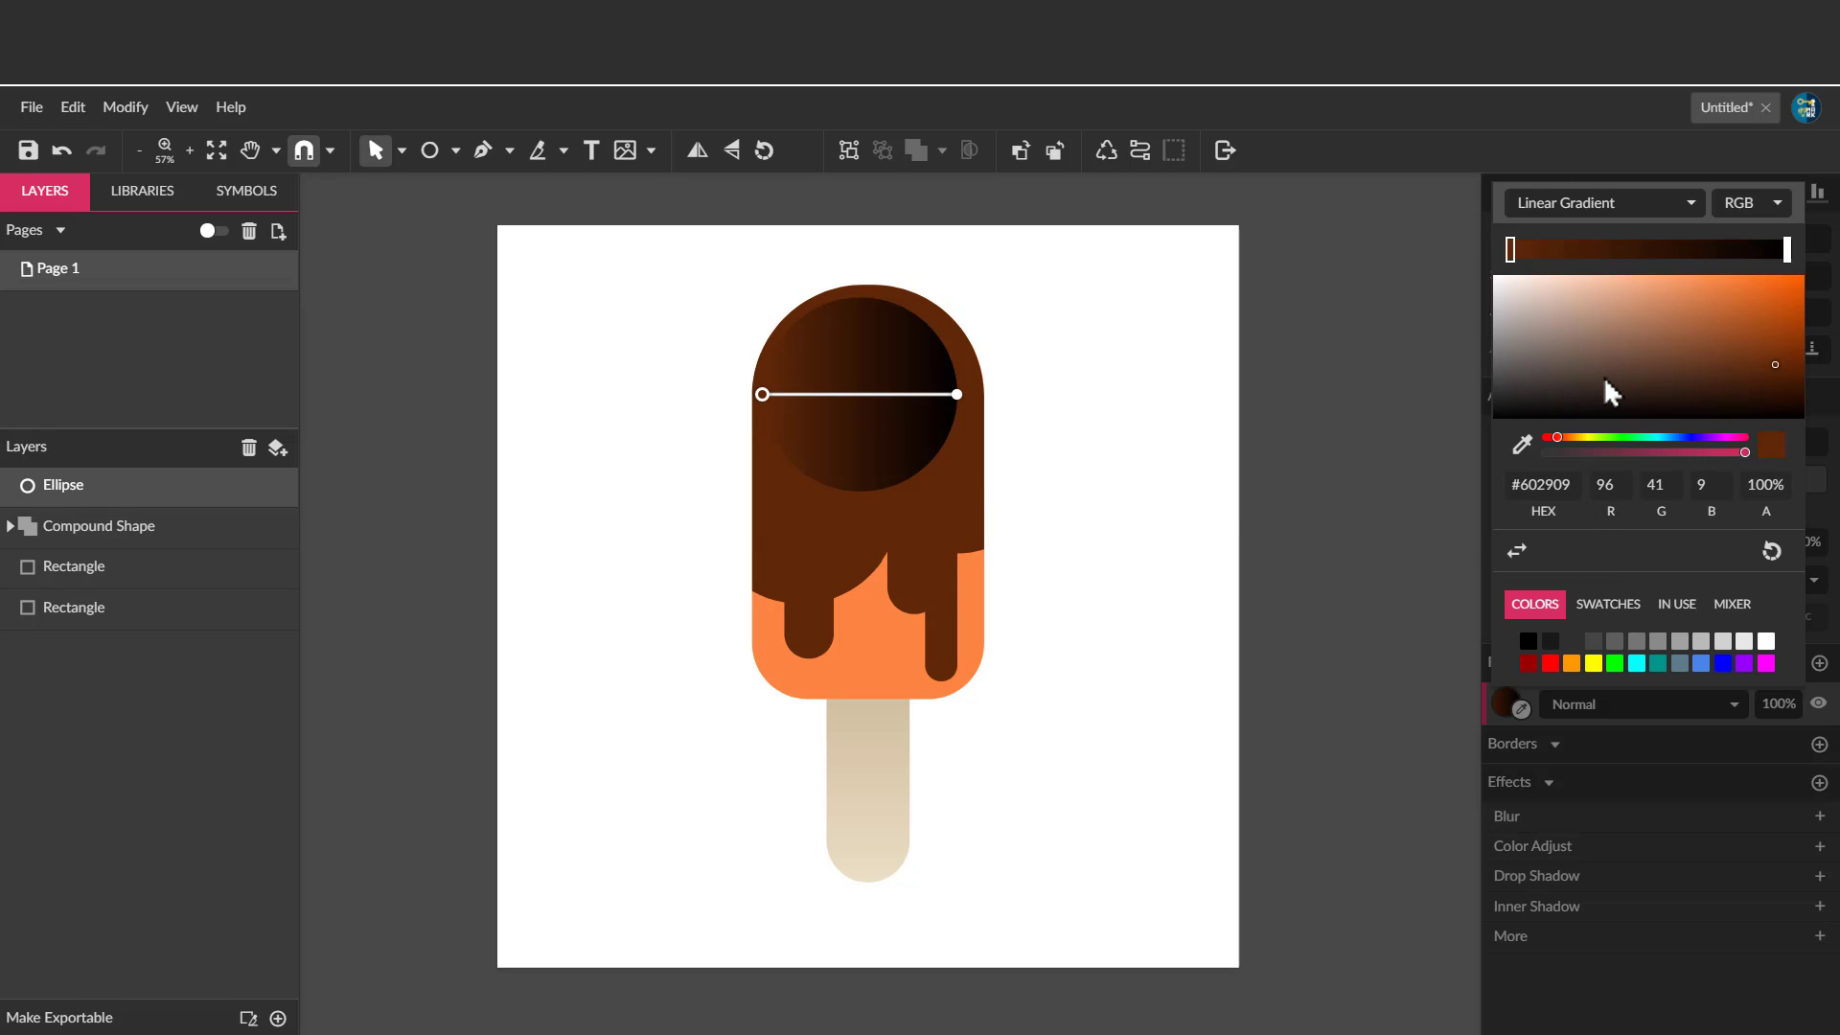
click(1769, 550)
click(1768, 550)
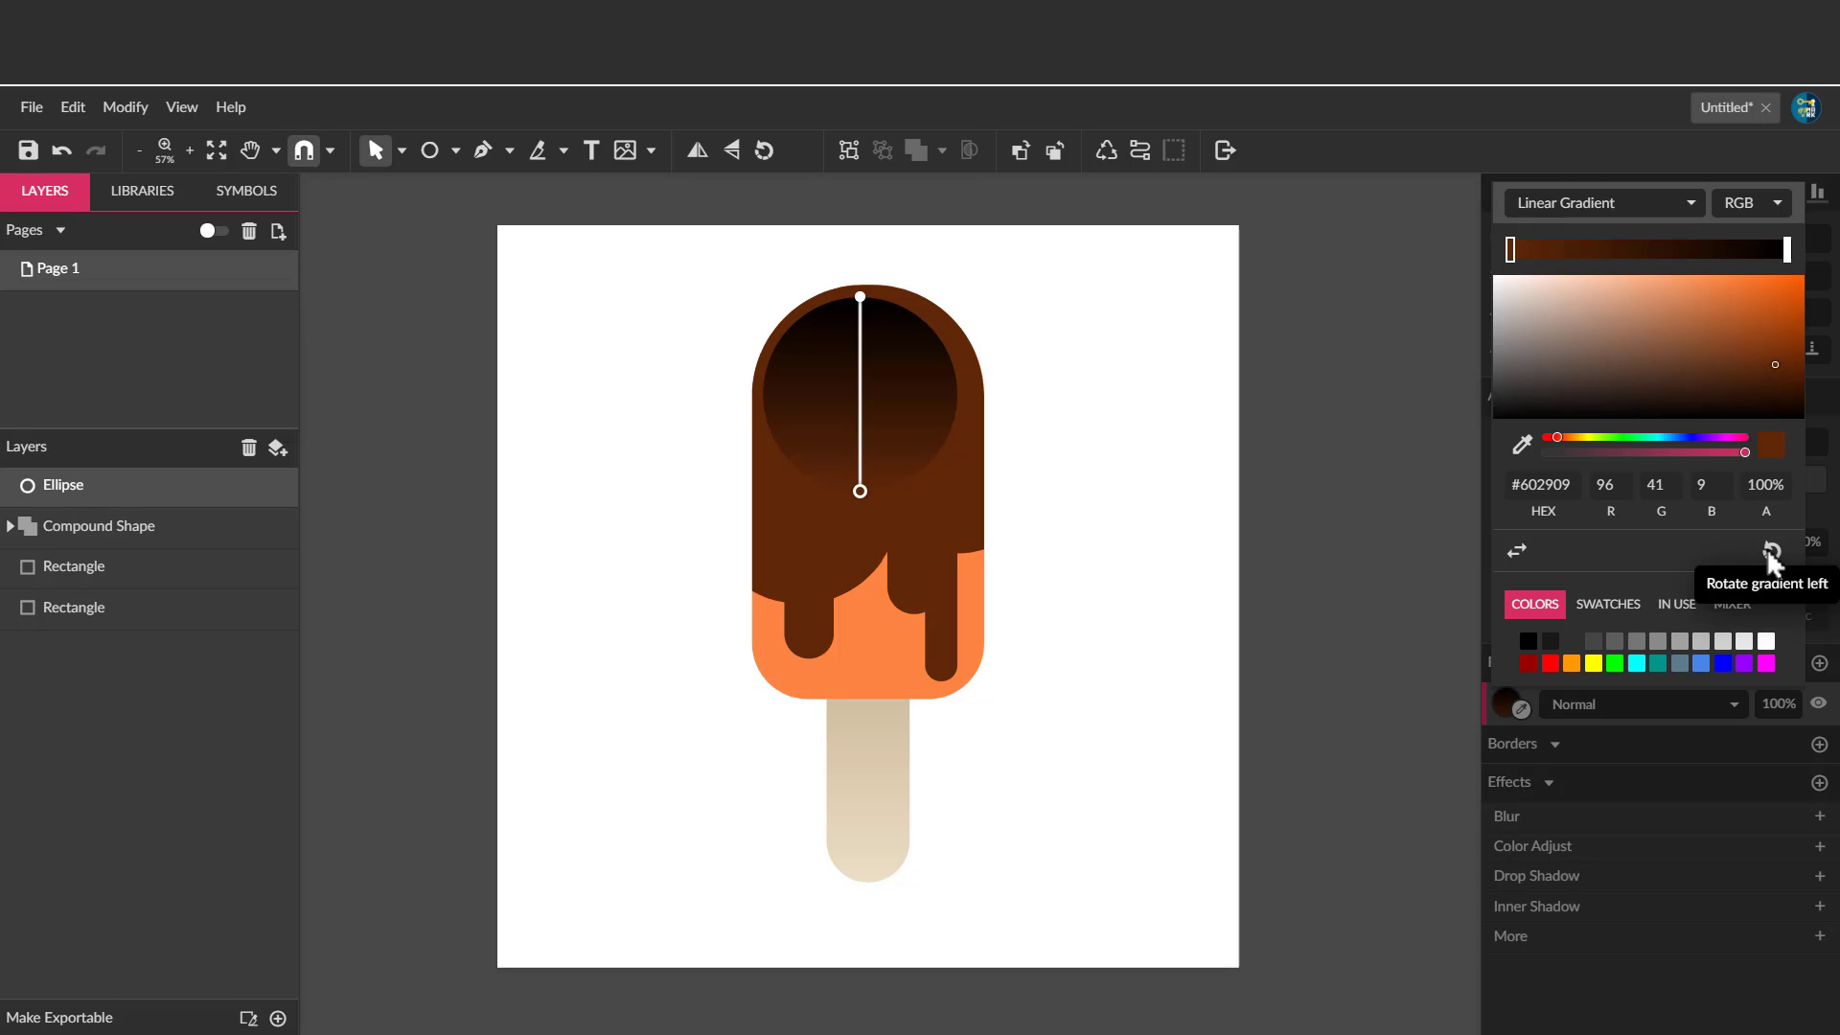
click(1769, 549)
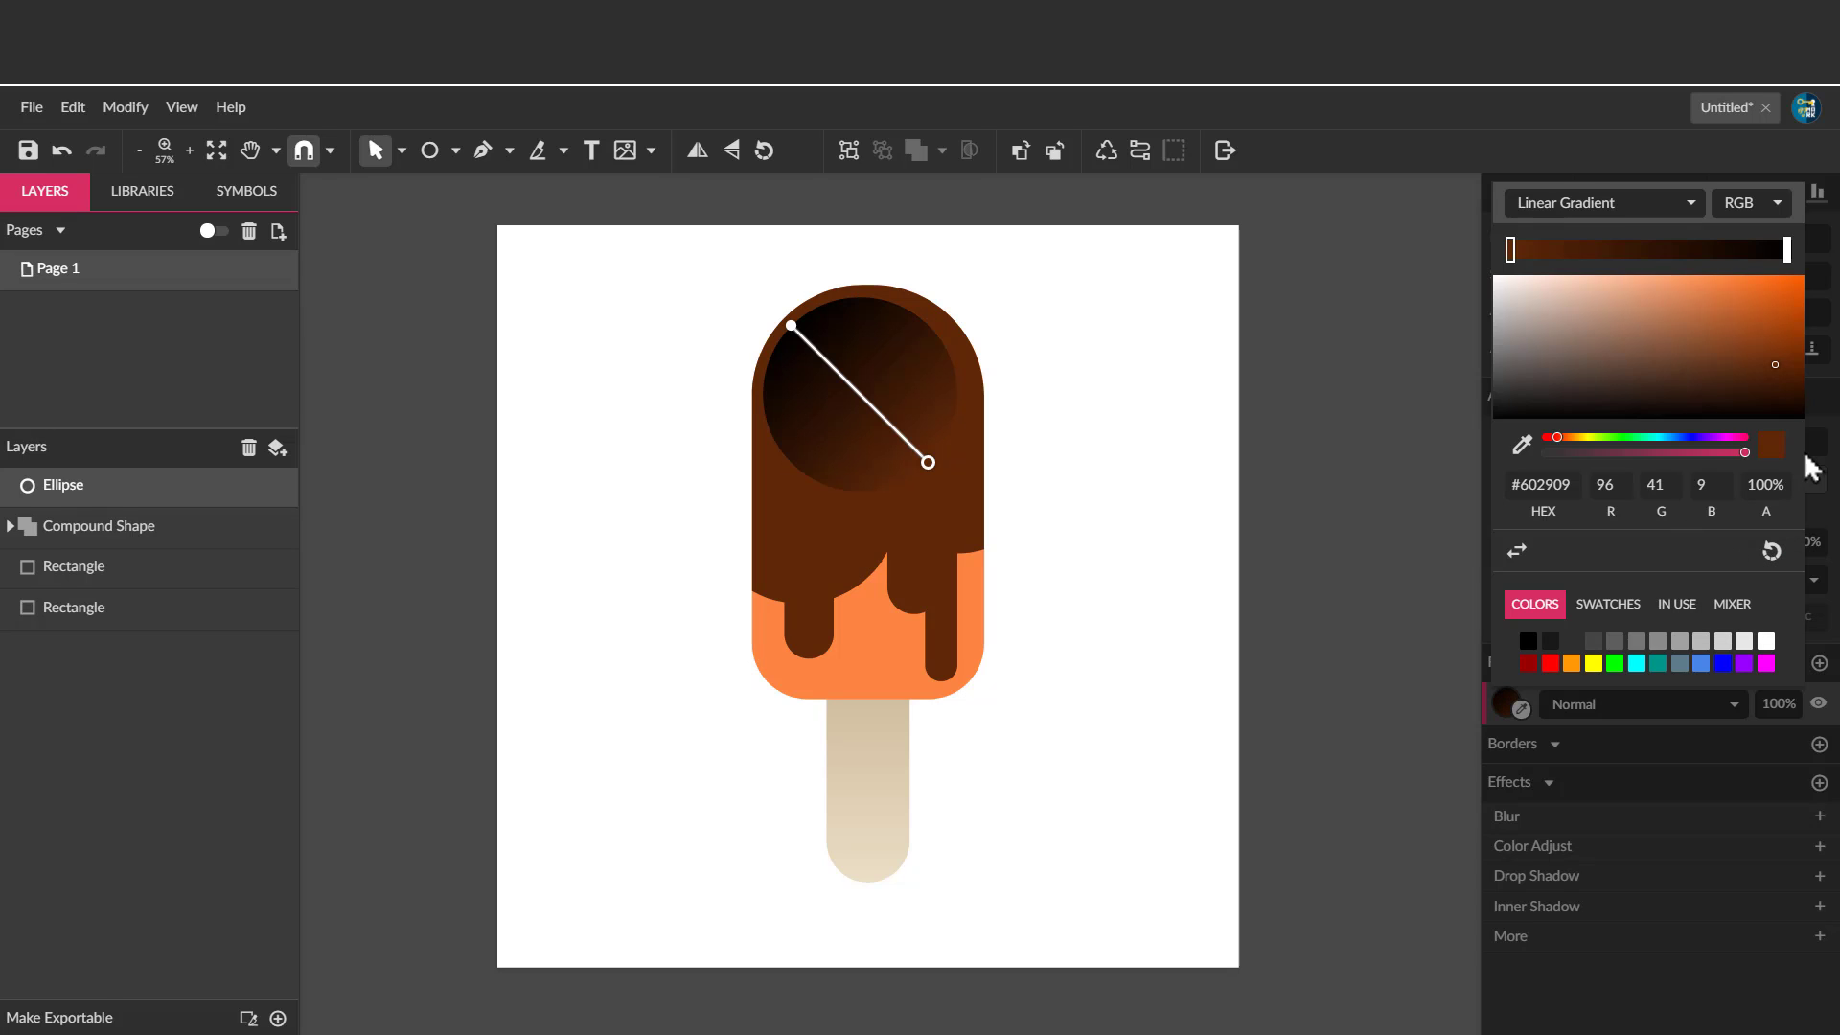
Recolor the gradient's black stop with the topping brown and lighten it to #7B360F.
click(791, 325)
click(1522, 443)
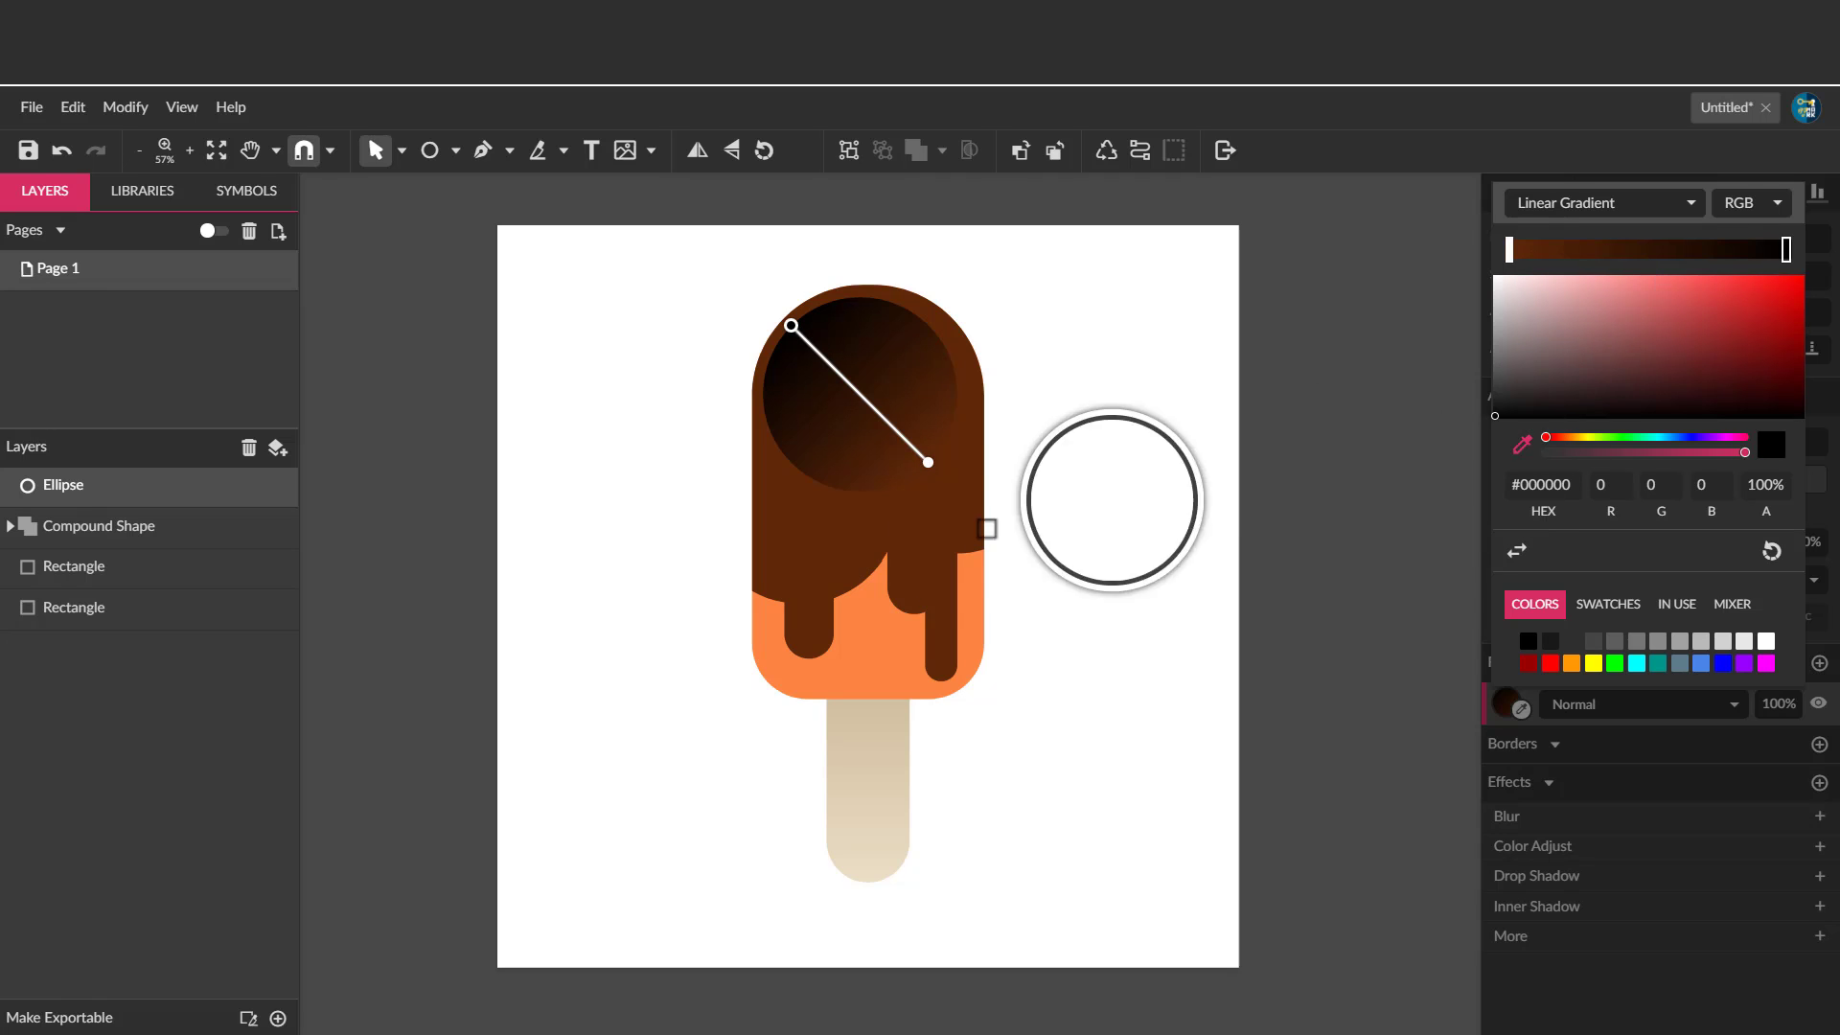
click(885, 543)
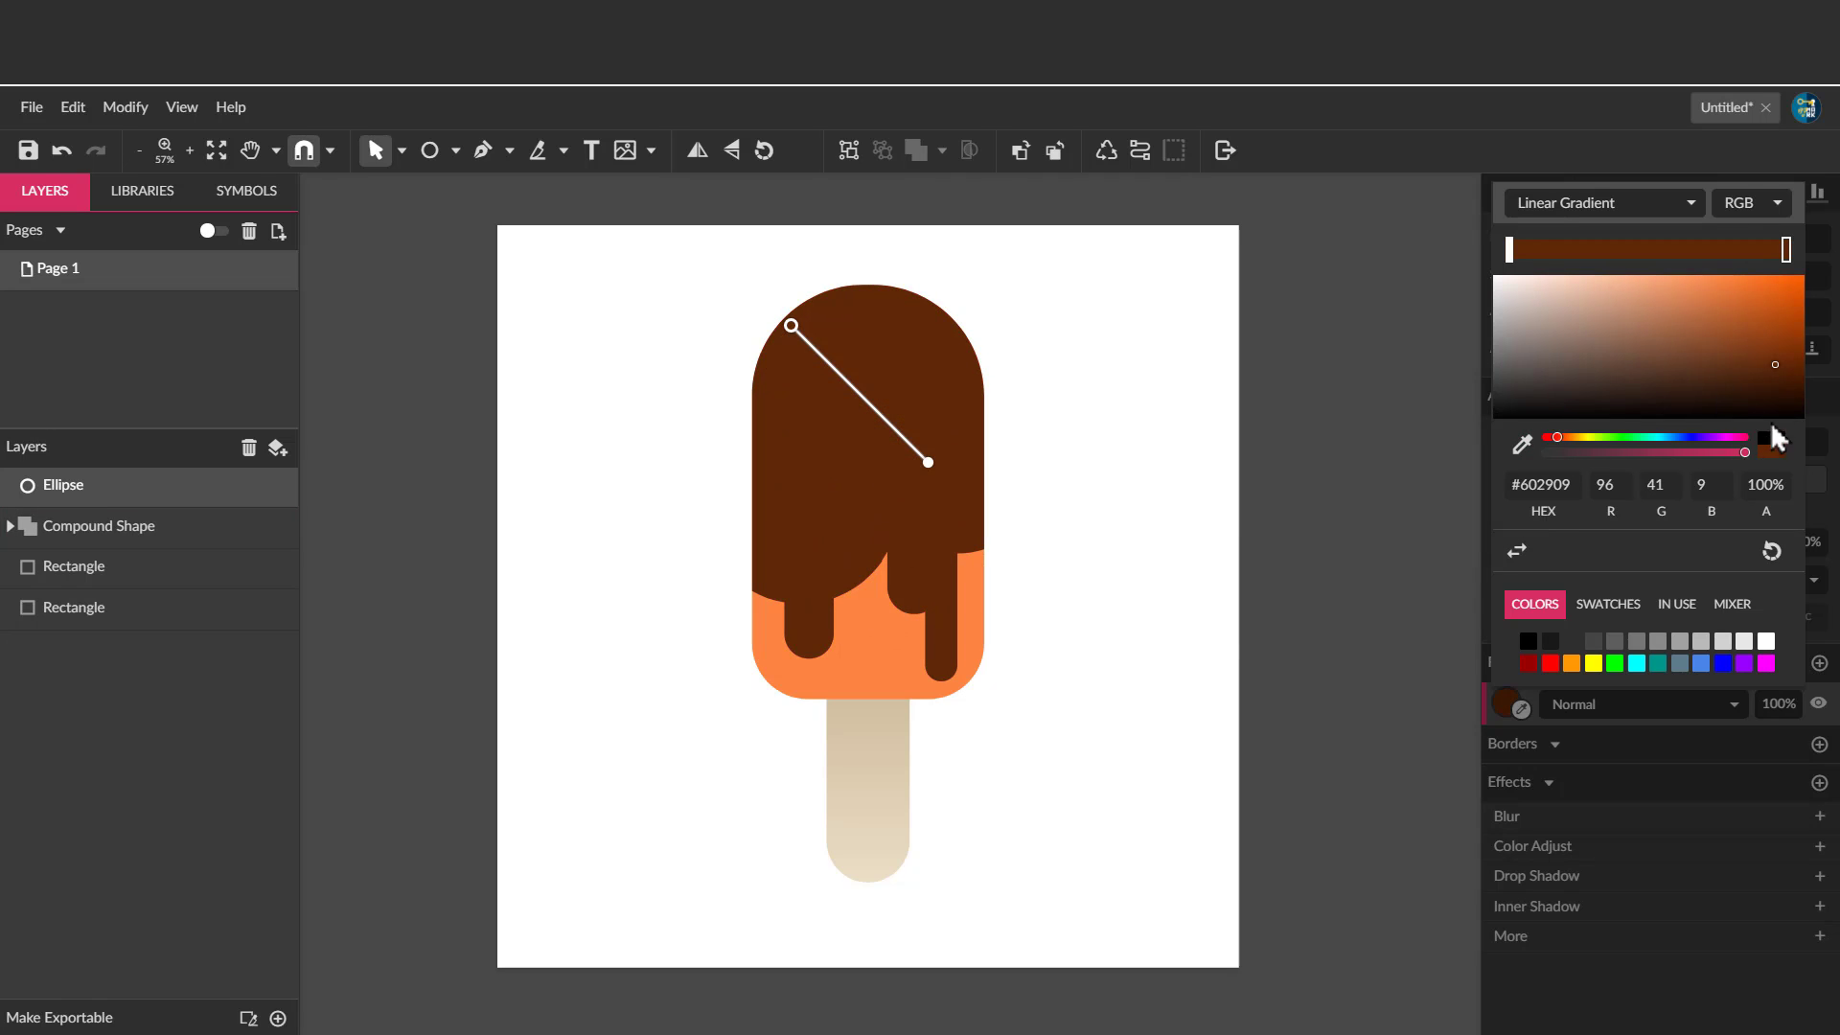
click(1766, 348)
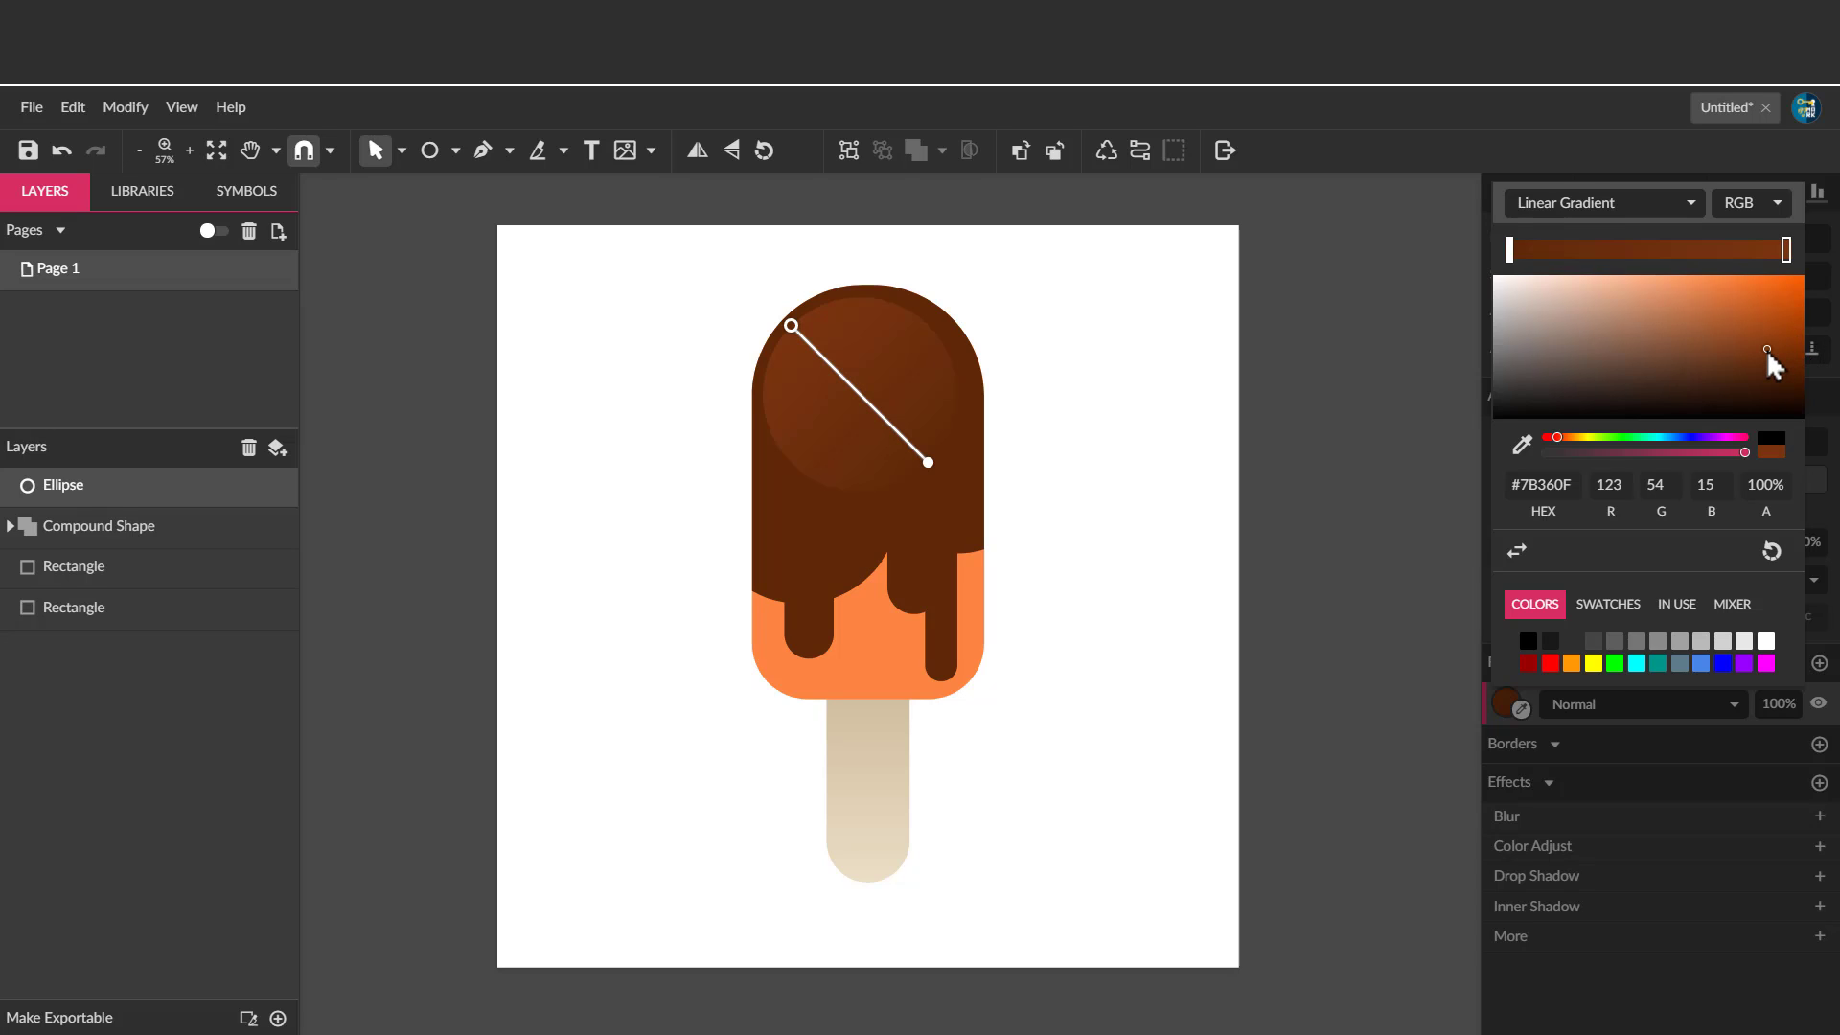
click(1112, 537)
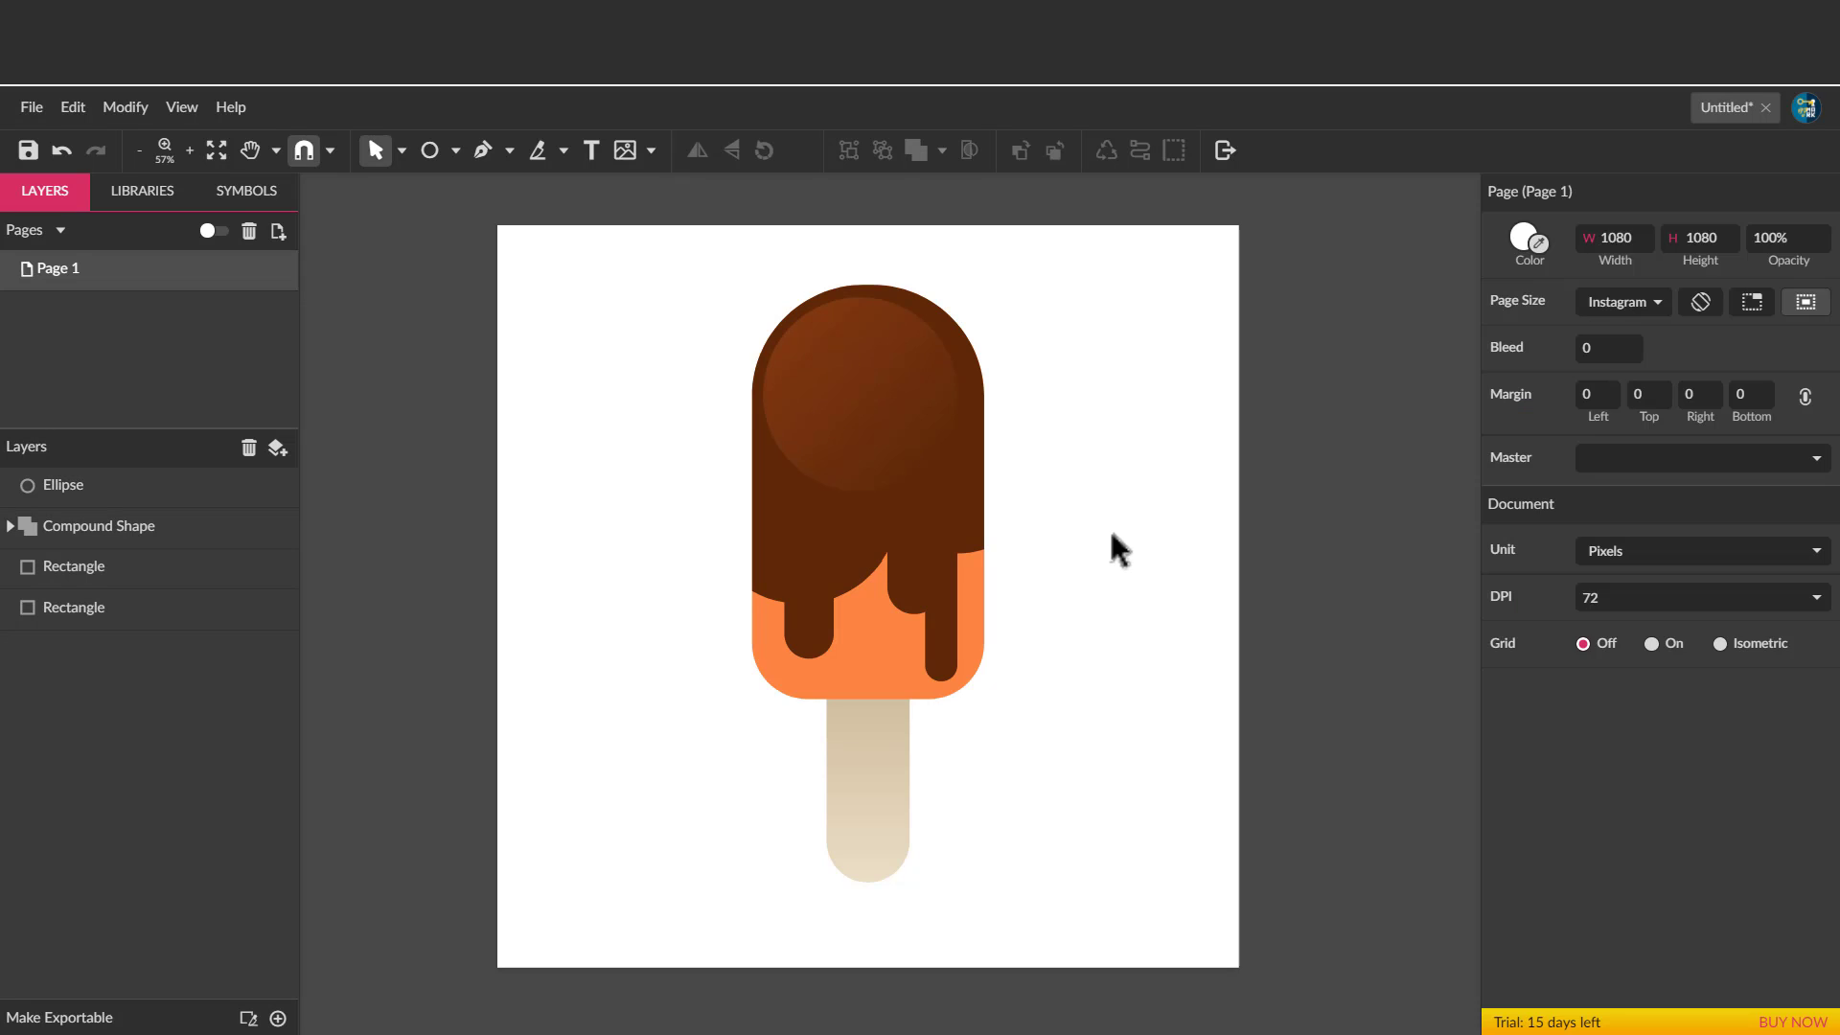
Duplicate the gradient circle with a slight offset down and right, and subtract the copy from the original to leave a crescent highlight.
click(904, 438)
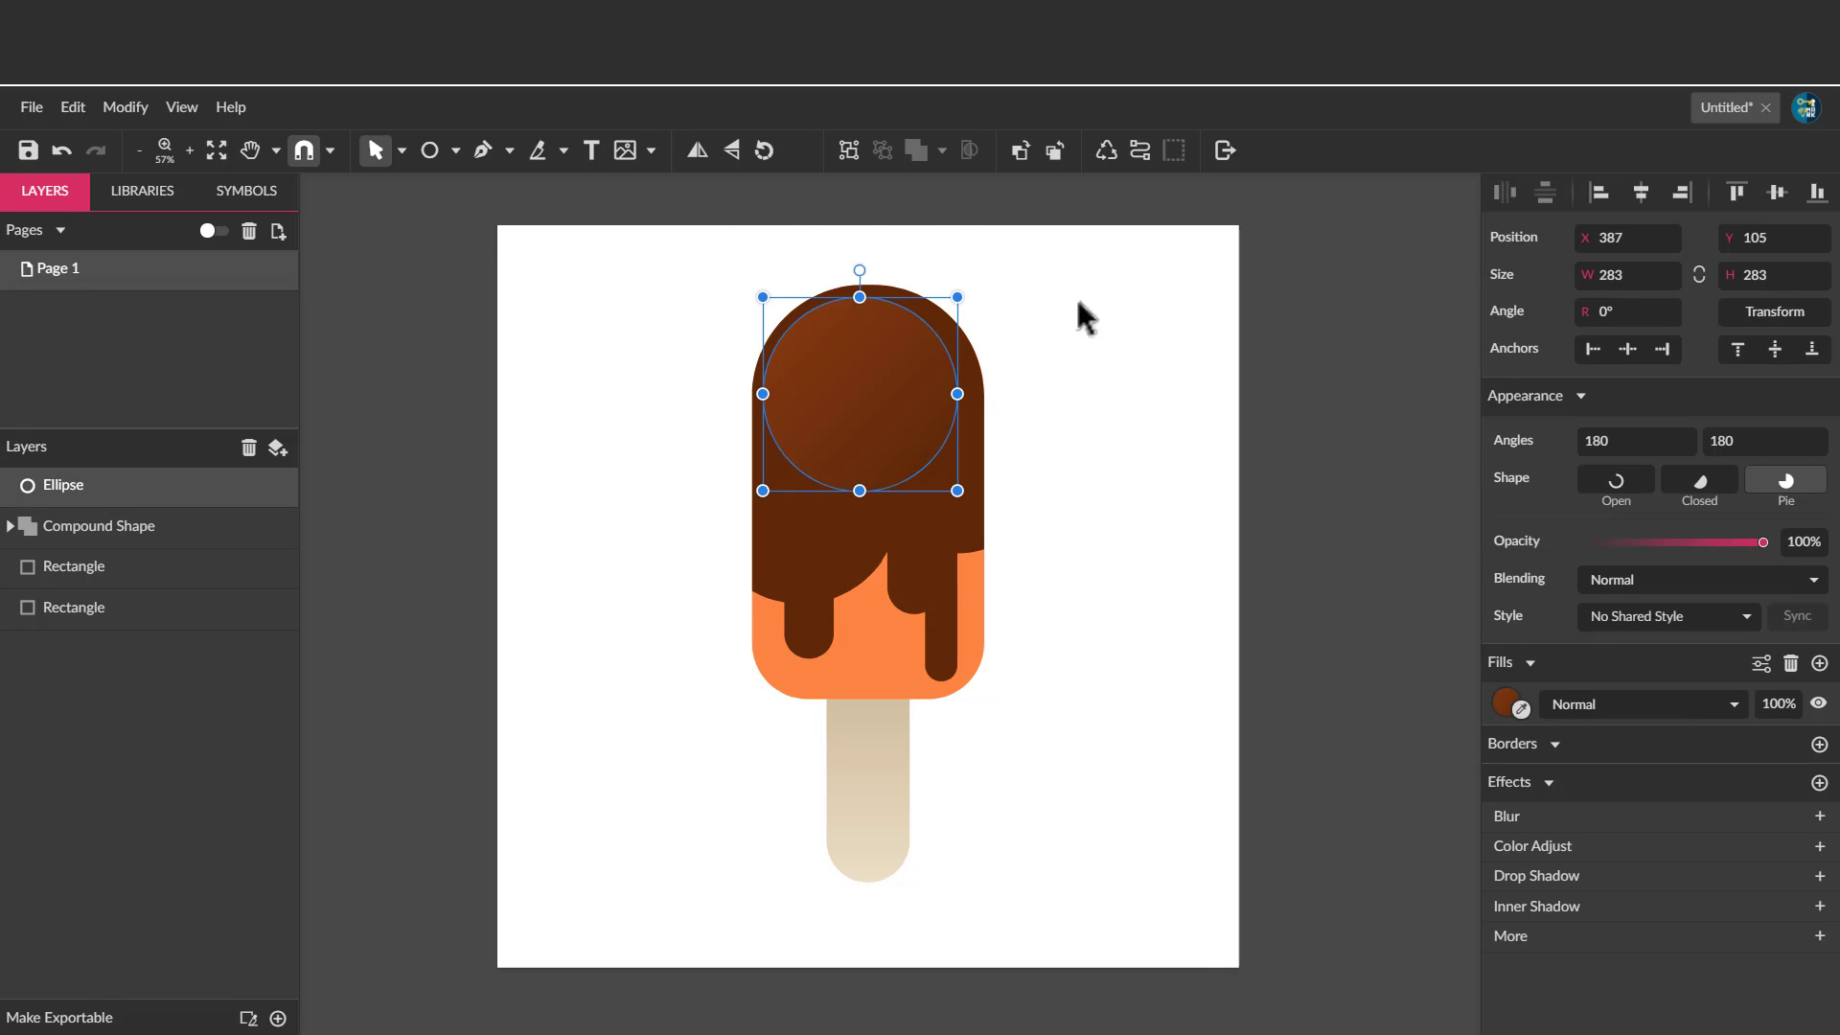
mouse_move(915, 393)
mouse_down()
mouse_move(917, 422)
mouse_move(905, 405)
mouse_up()
shift+click(837, 308)
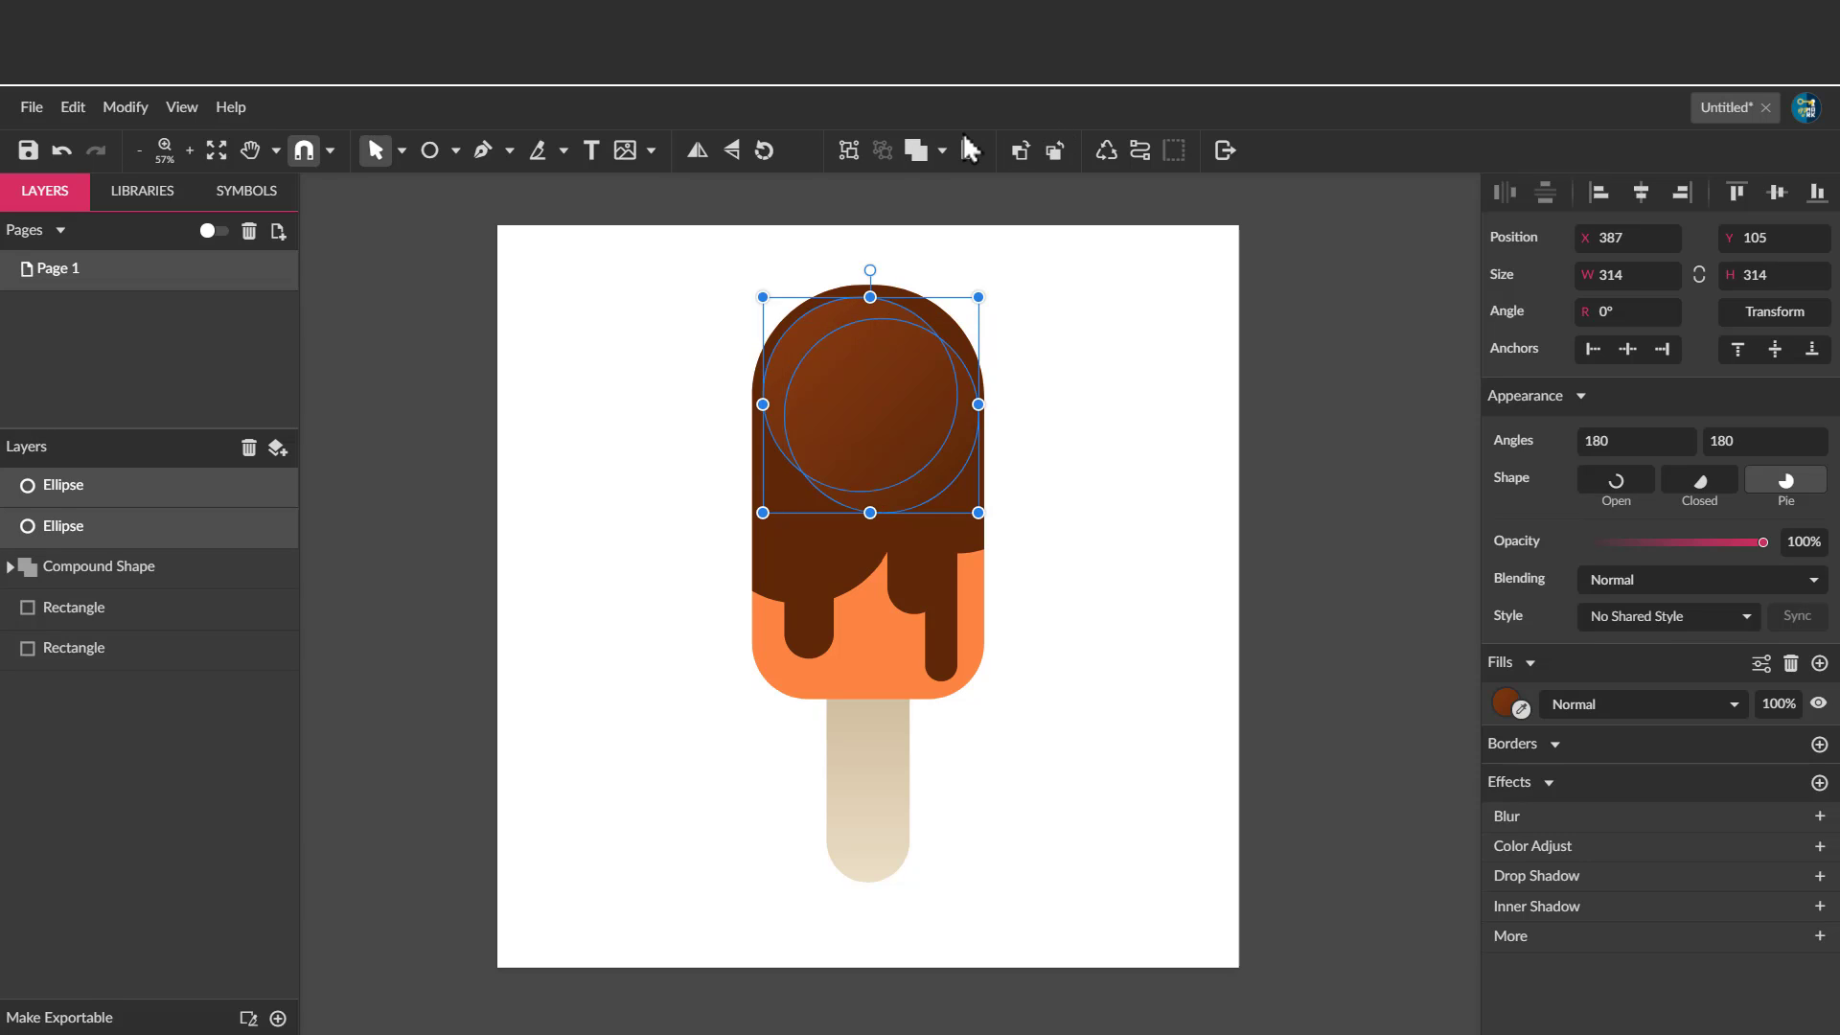
click(939, 154)
click(978, 213)
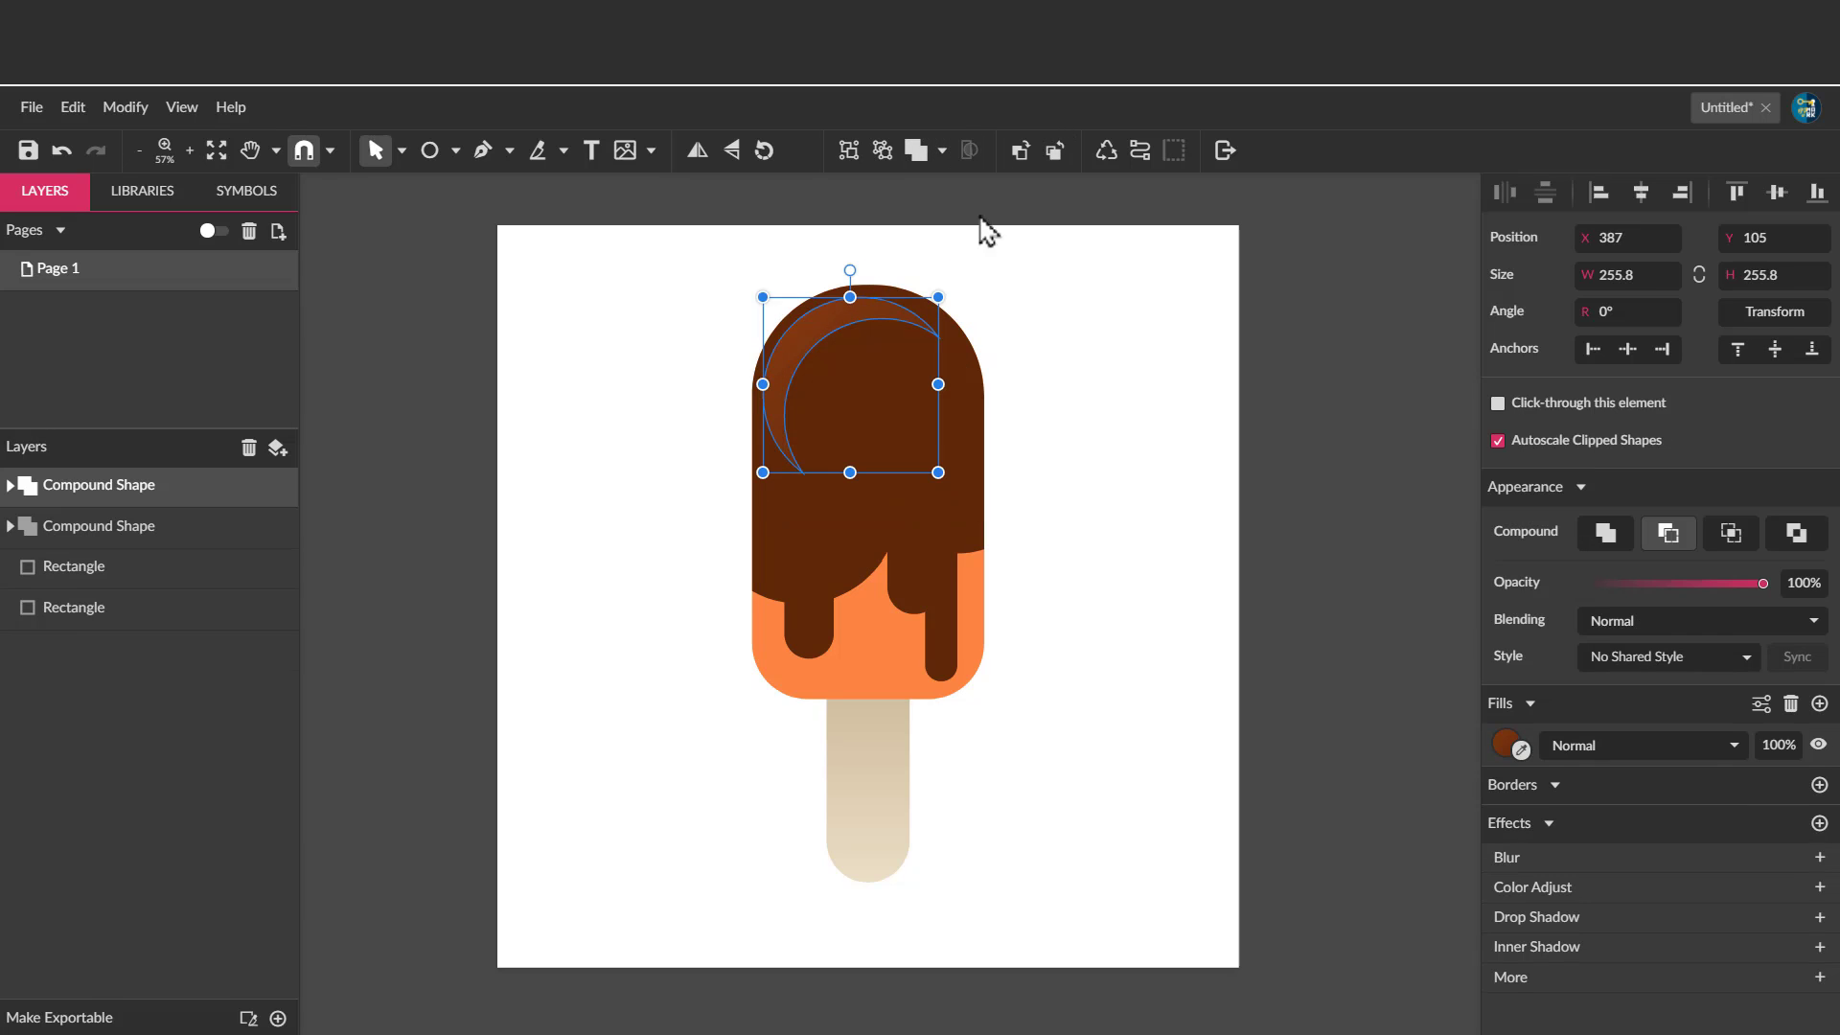
click(1131, 335)
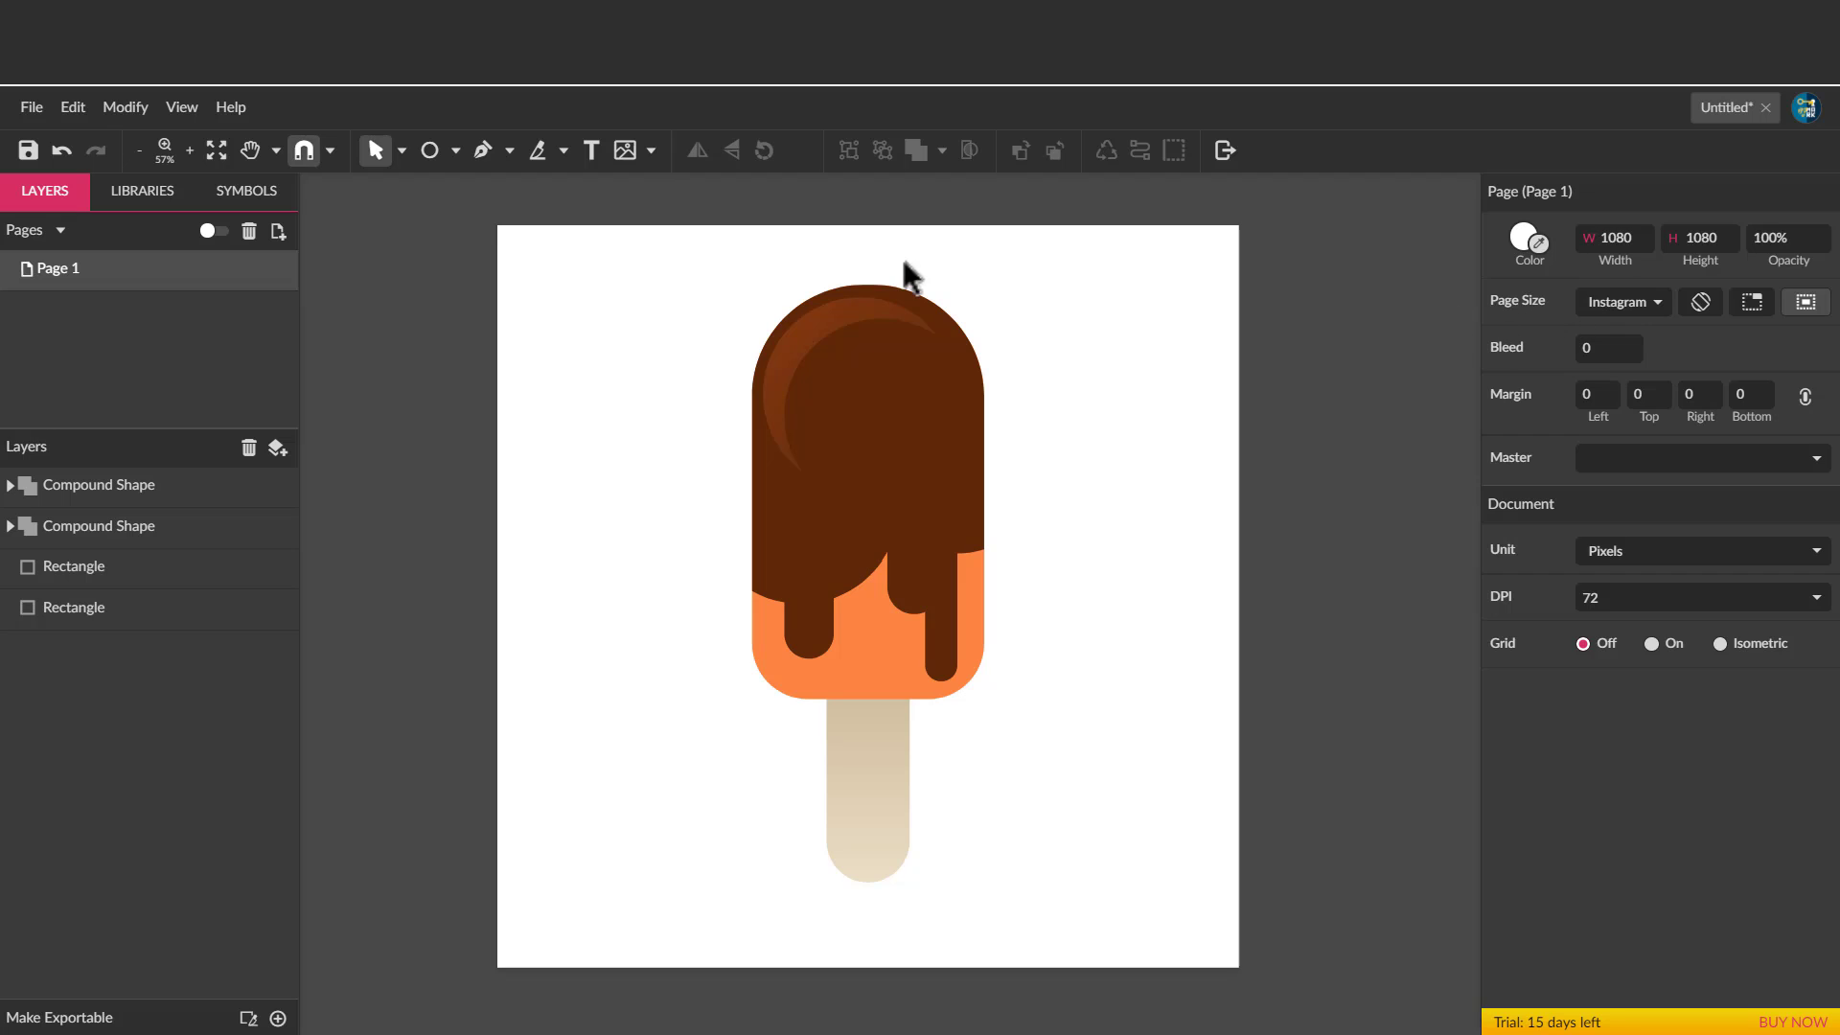
Trim the arc of the base circle inside the crescent's compound shape to shorten both ends of the highlight.
click(817, 333)
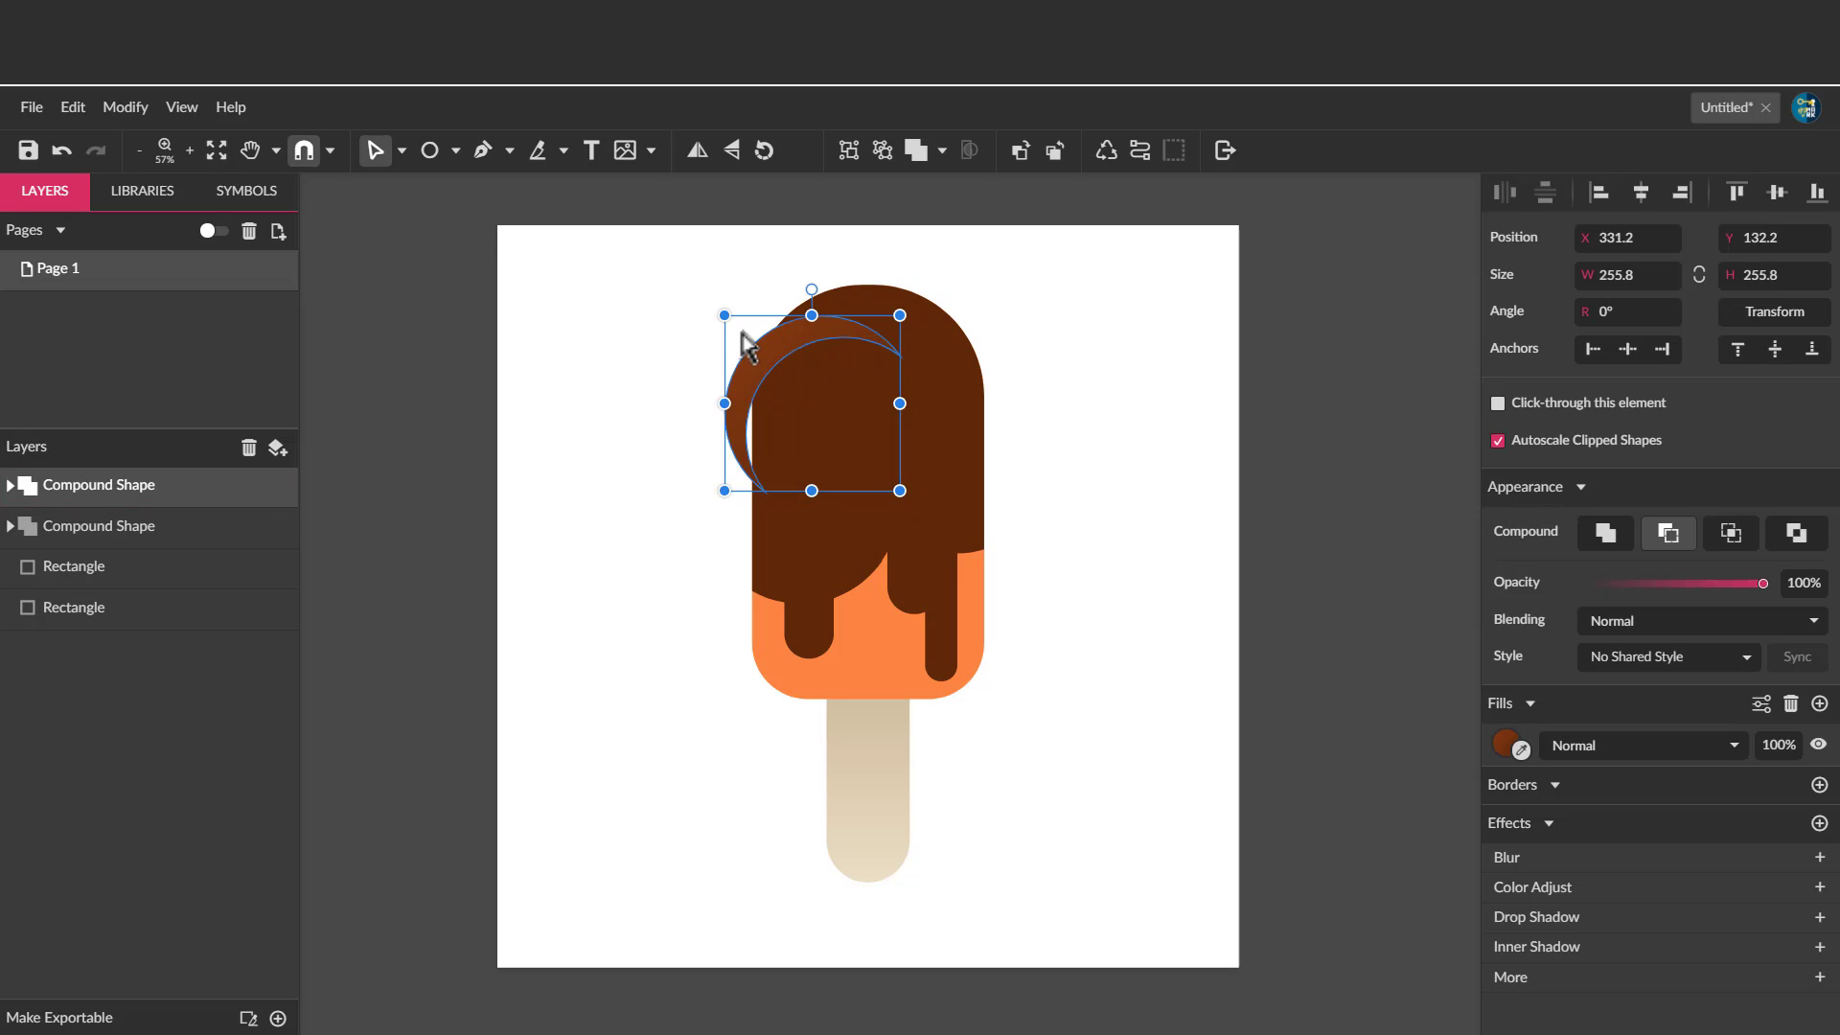
key(ctrl+z)
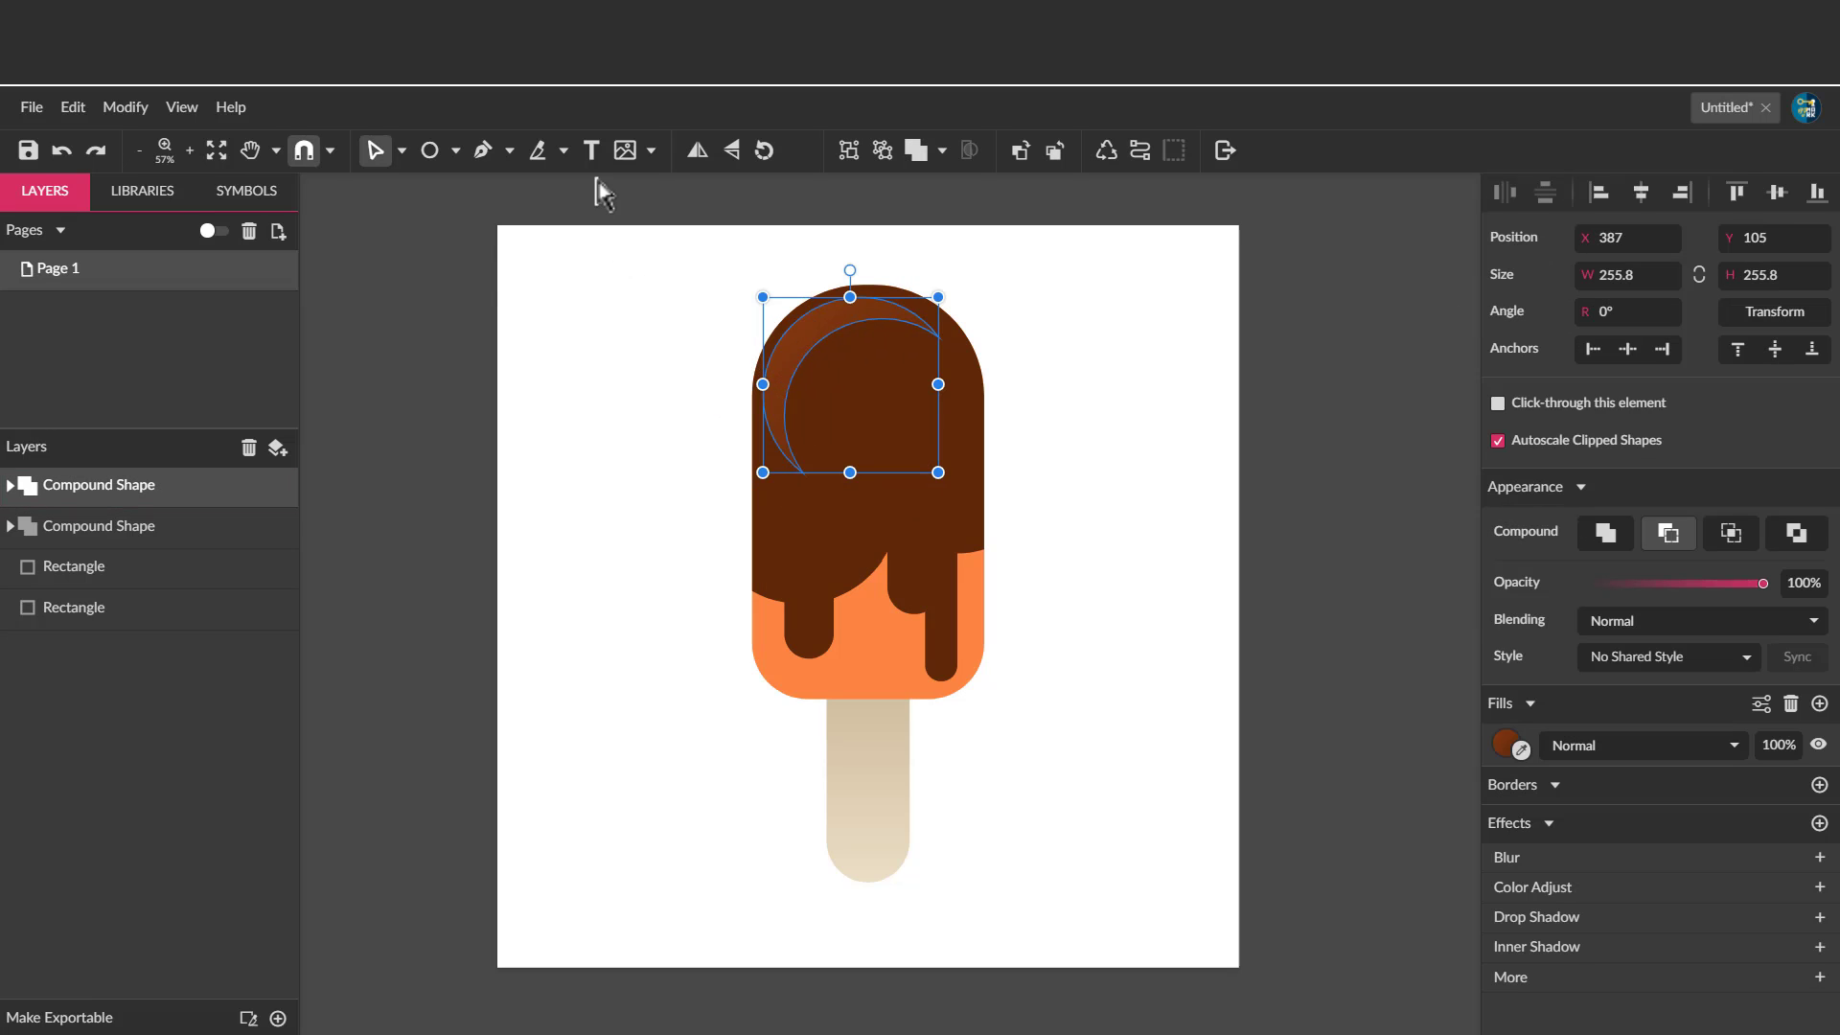
click(402, 150)
click(410, 191)
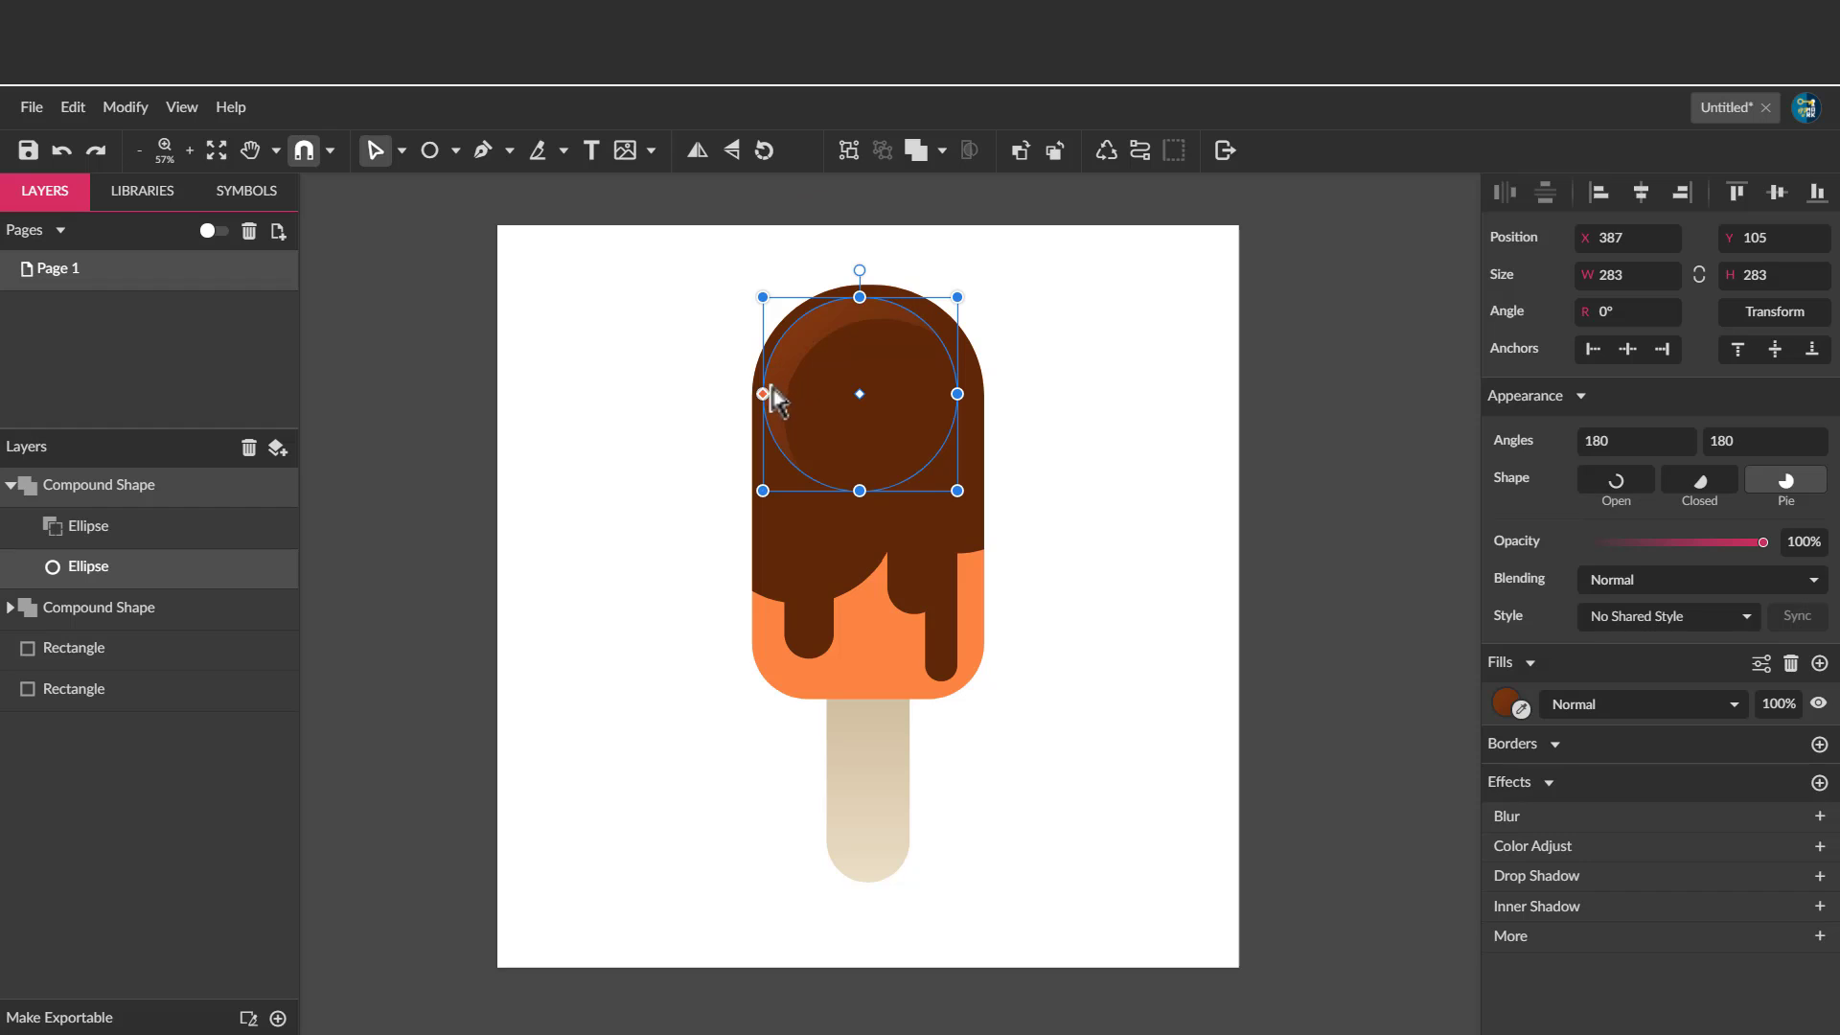
drag(772, 390, 788, 515)
drag(728, 443, 915, 316)
click(1138, 628)
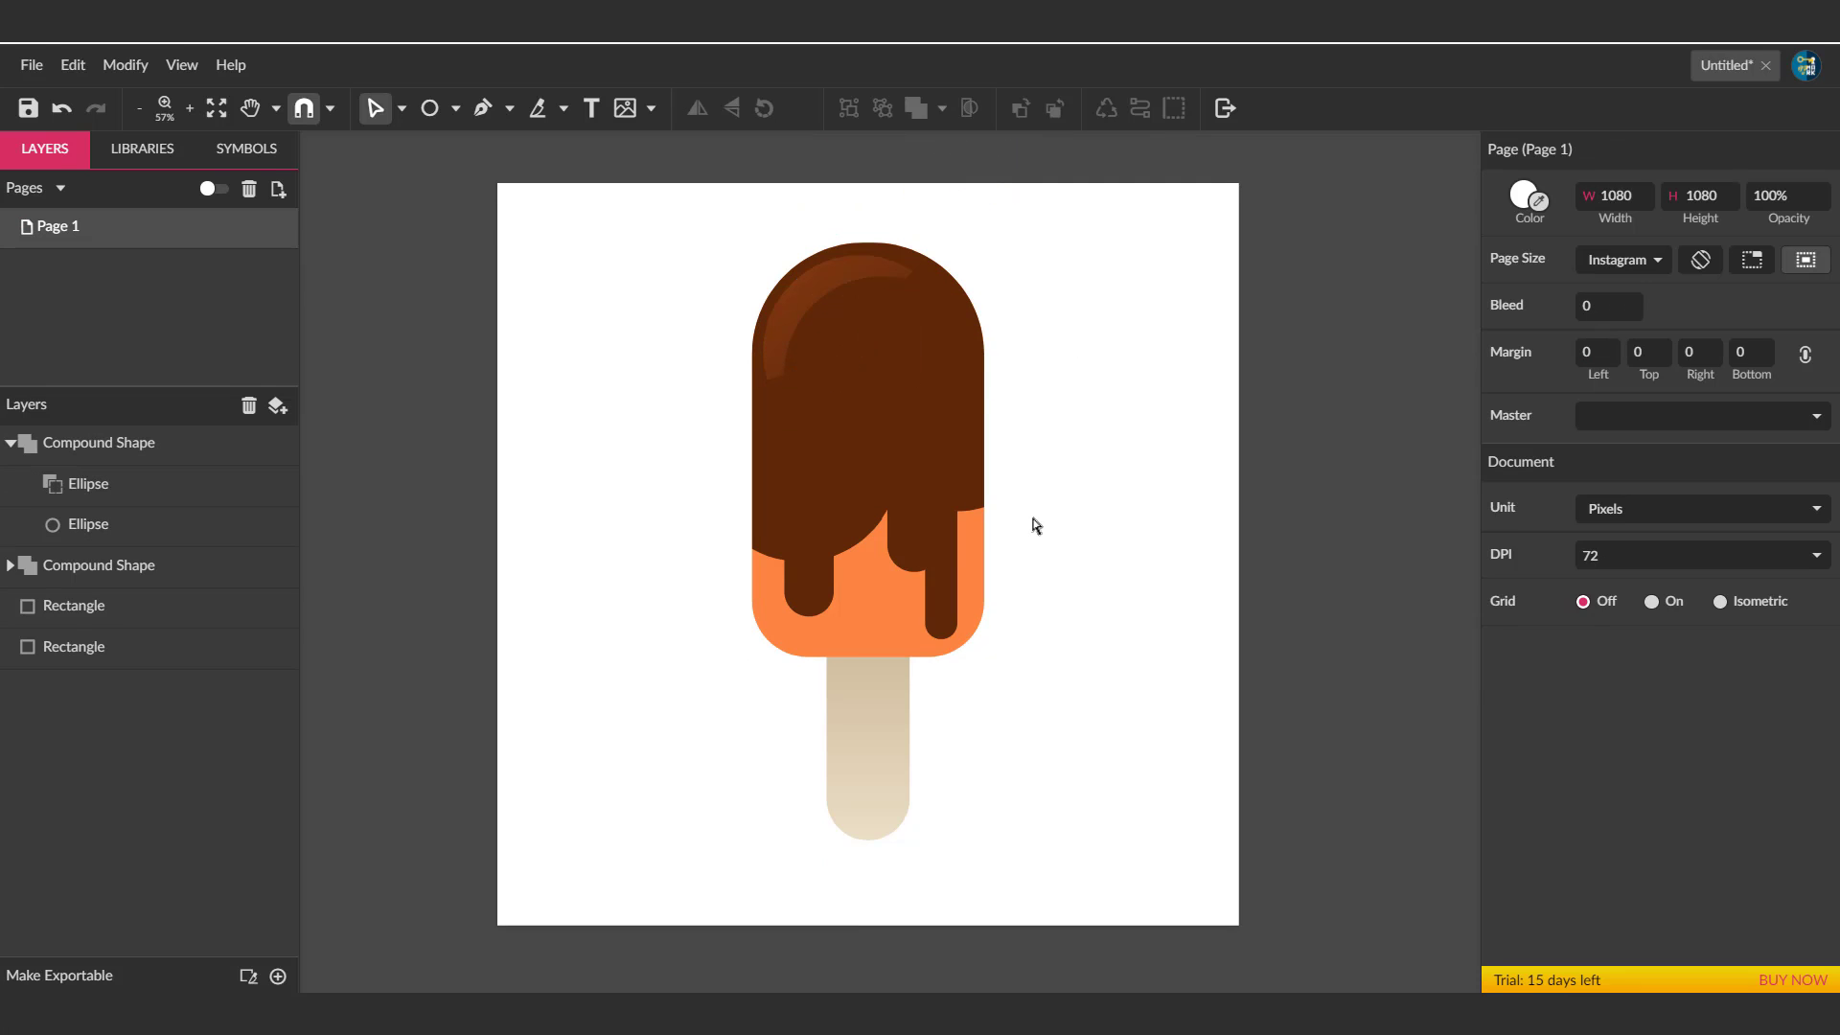
Group all the popsicle's parts and place smaller copies tilted outward on both sides, the right one rotated to -15°.
drag(636, 255, 1130, 895)
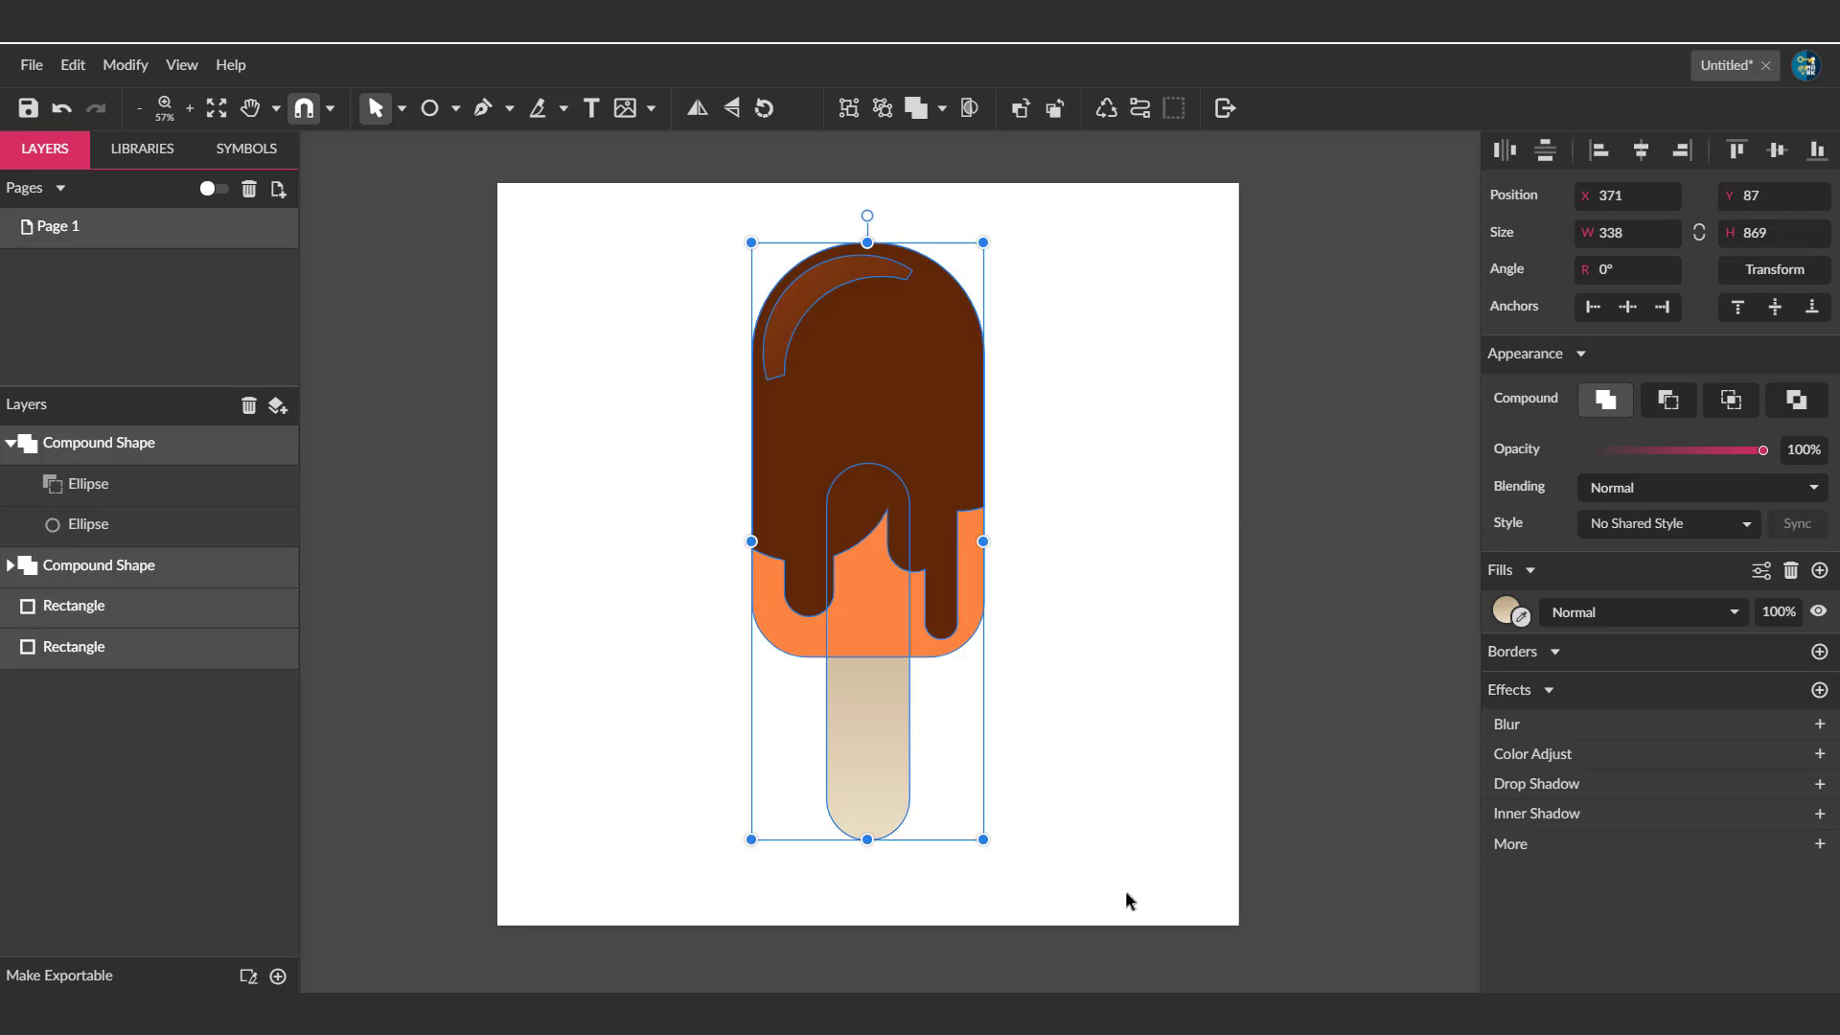
key(ctrl+g)
drag(936, 464, 773, 464)
drag(821, 242, 721, 357)
drag(683, 330, 614, 339)
drag(710, 628, 1027, 629)
drag(932, 341, 1069, 342)
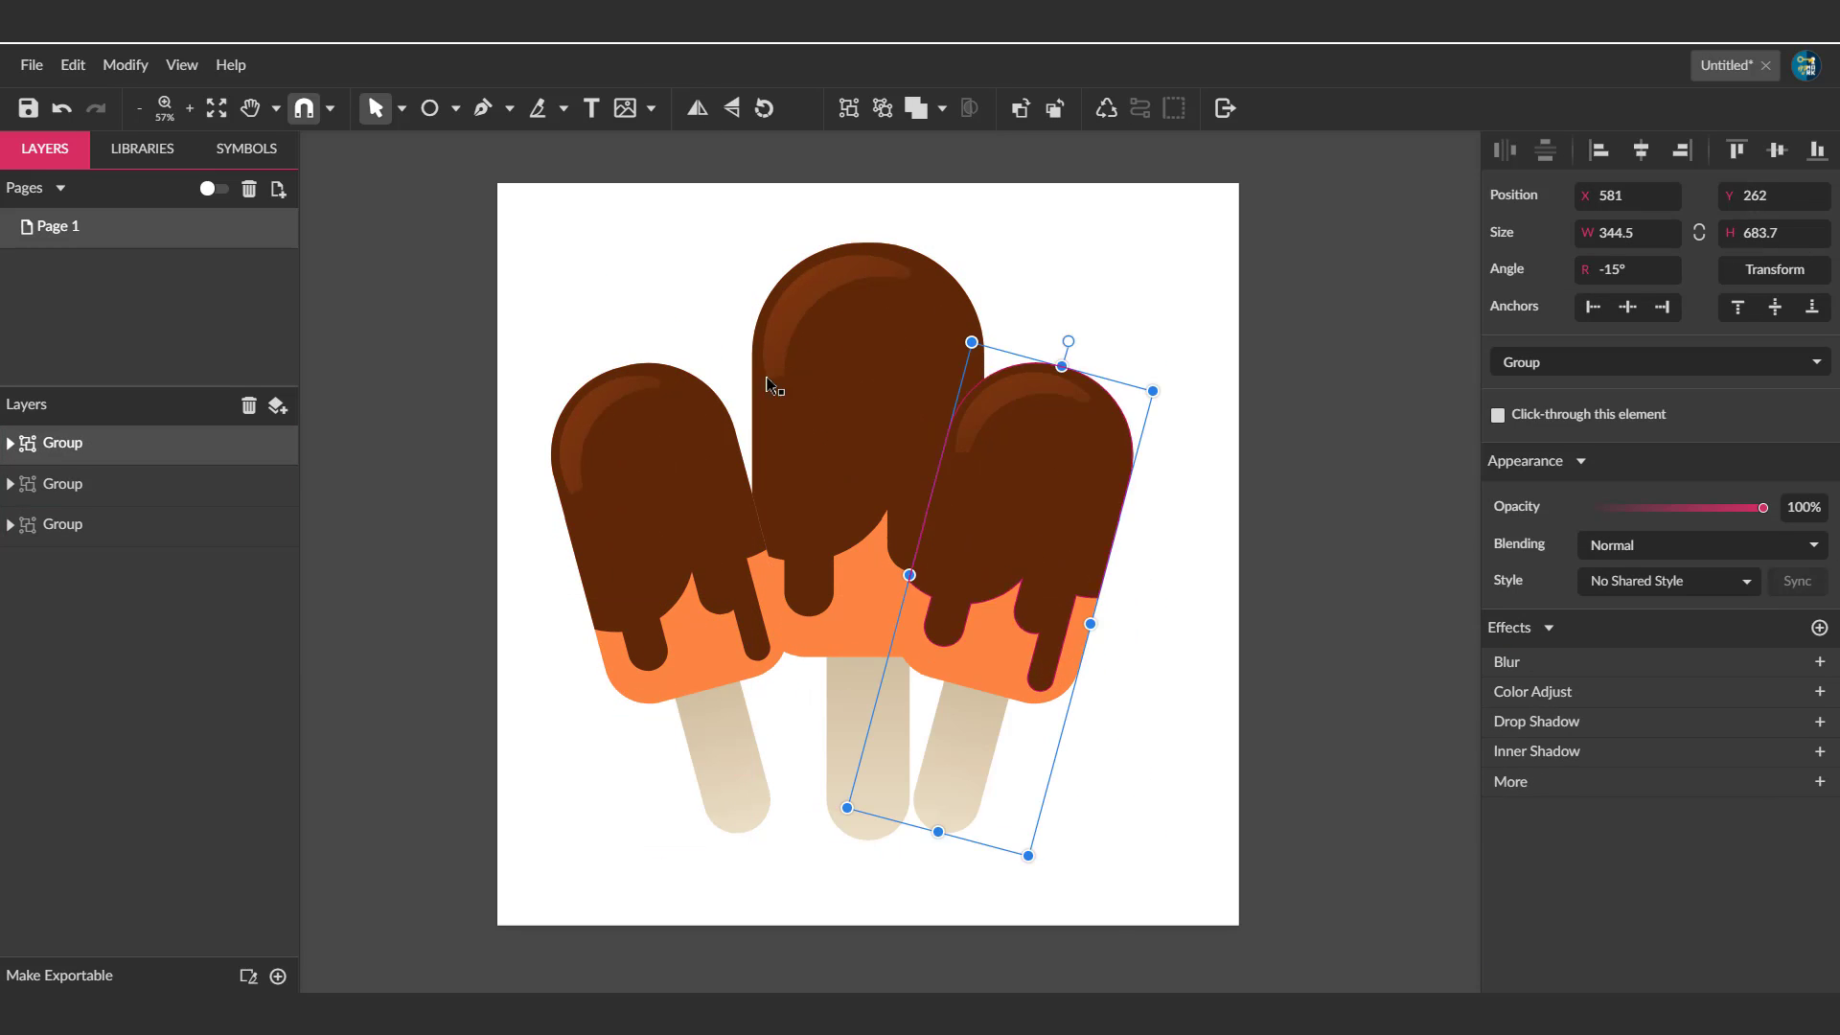
Group the two side popsicles behind the main one and move the group to about X 116.5, Y 295.3.
shift+click(644, 424)
key(ctrl+g)
drag(64, 444, 135, 513)
drag(1068, 547, 1093, 569)
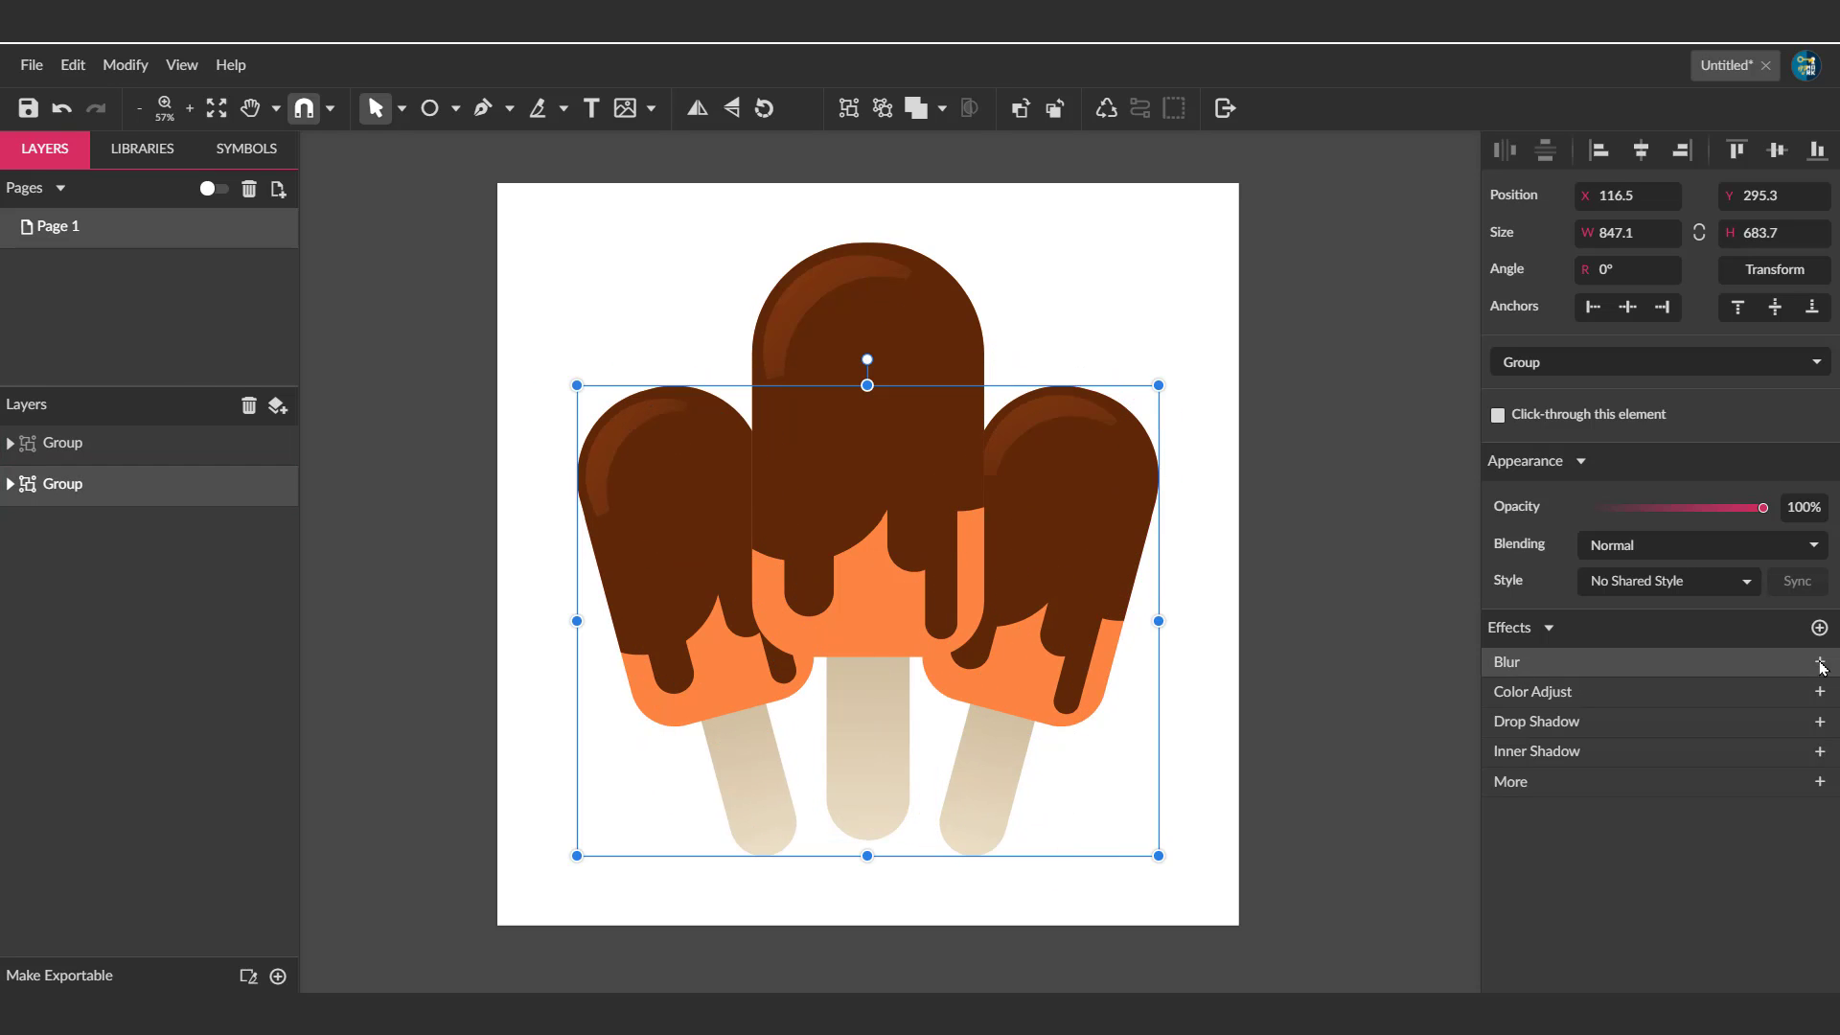
Blur the group of two side popsicles with a radius of about 11.9.
click(1523, 663)
mouse_move(1525, 715)
mouse_down()
mouse_move(1618, 715)
mouse_move(1560, 715)
mouse_up()
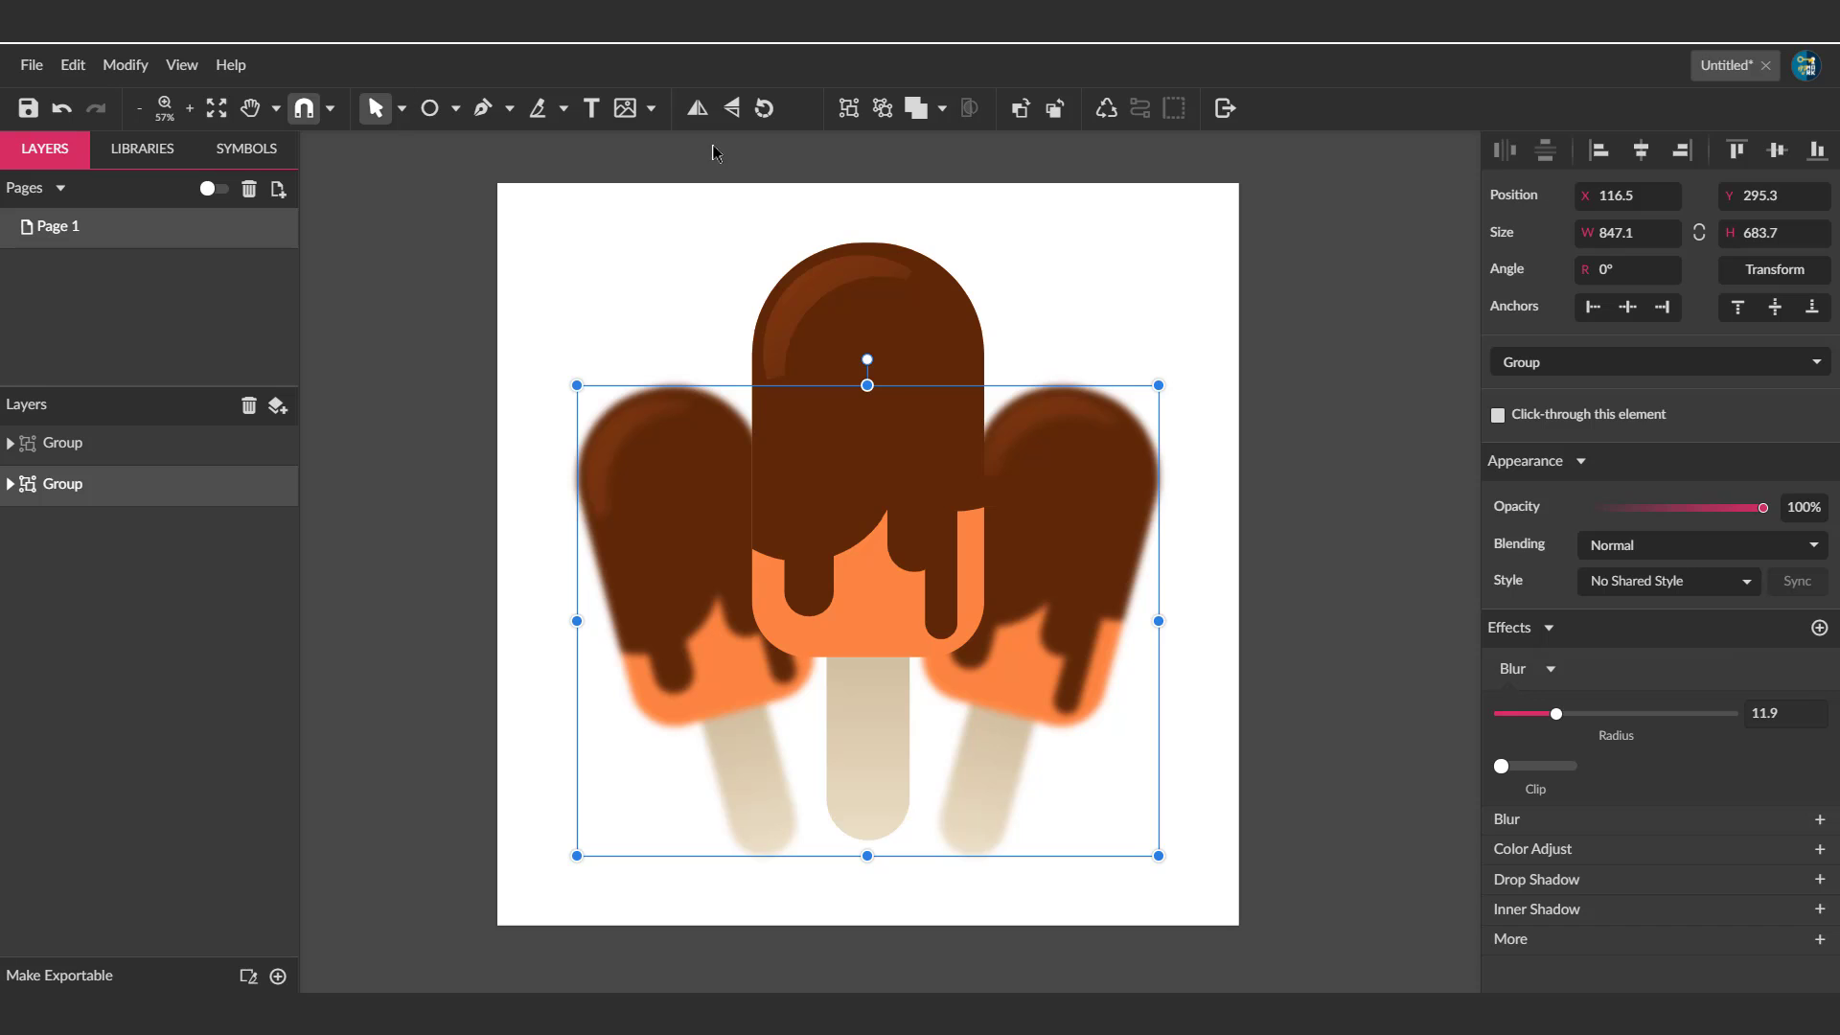
Draw a 1080 × 1080 rectangle covering the whole page and fill it with #FFBB93, a lightened version of the popsicle's sampled orange.
click(455, 108)
click(498, 150)
drag(499, 183, 1239, 925)
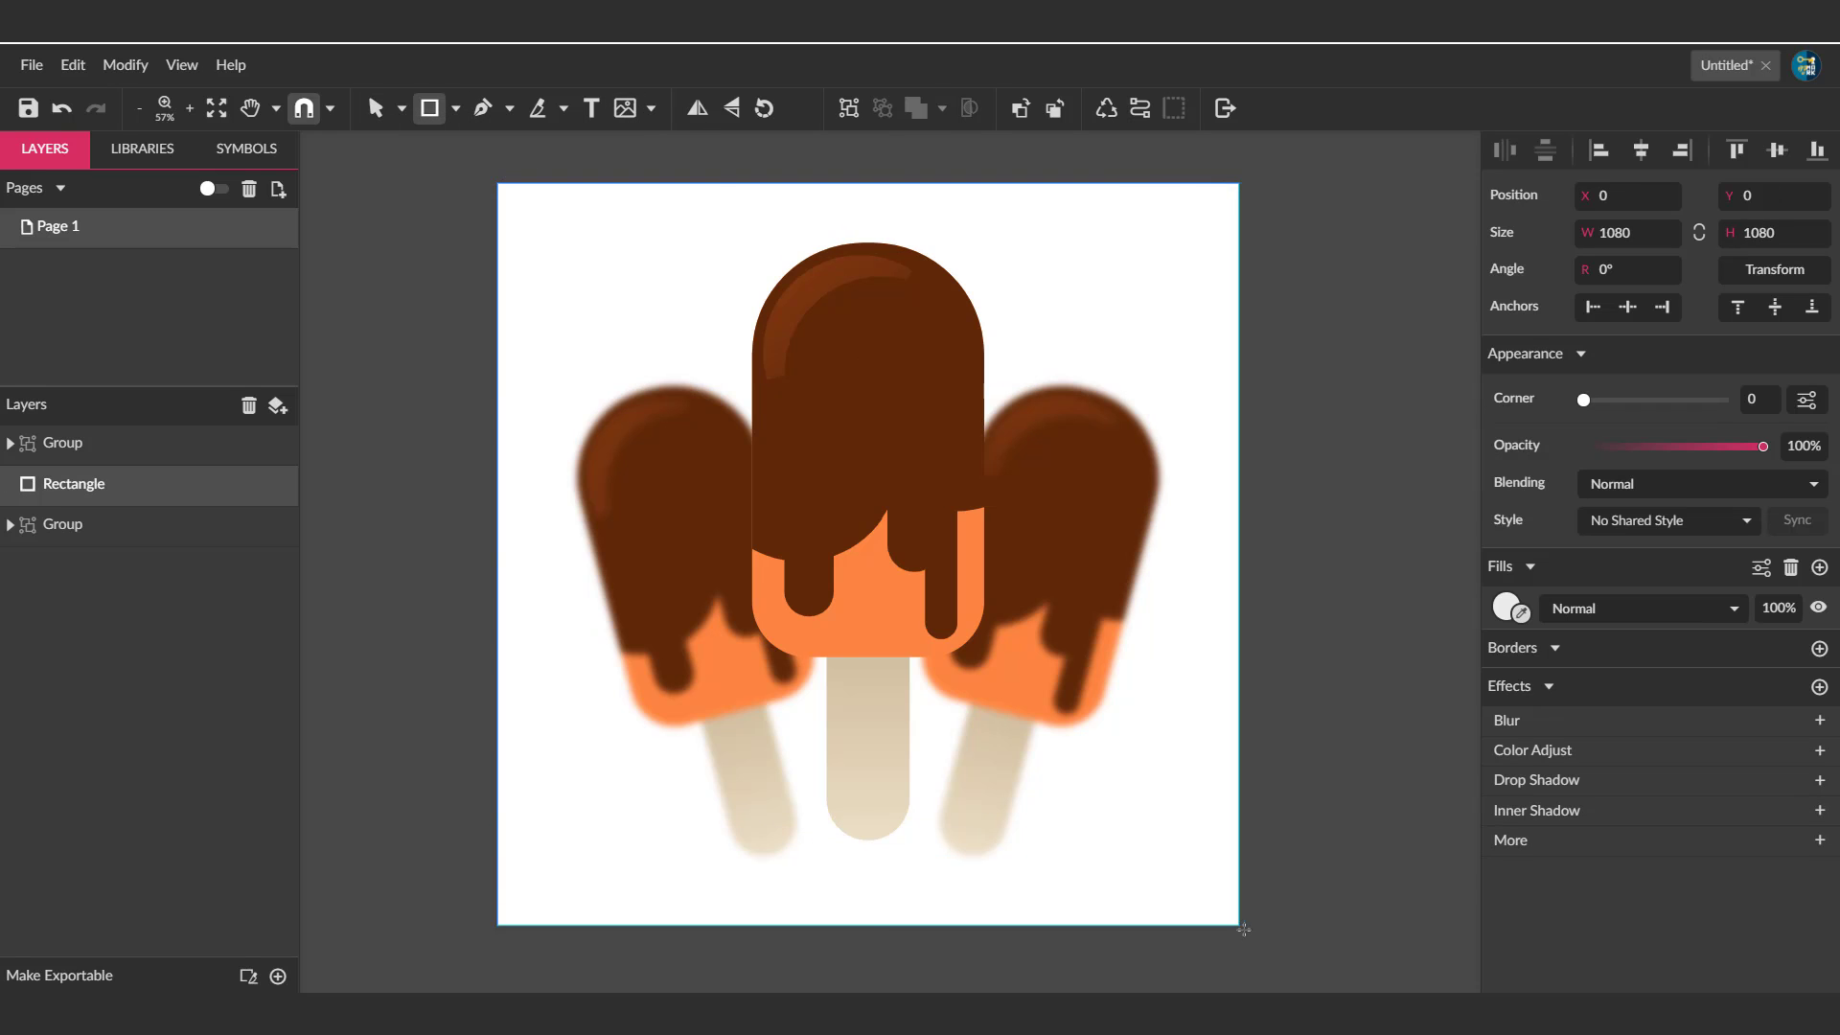
click(1507, 607)
click(1522, 391)
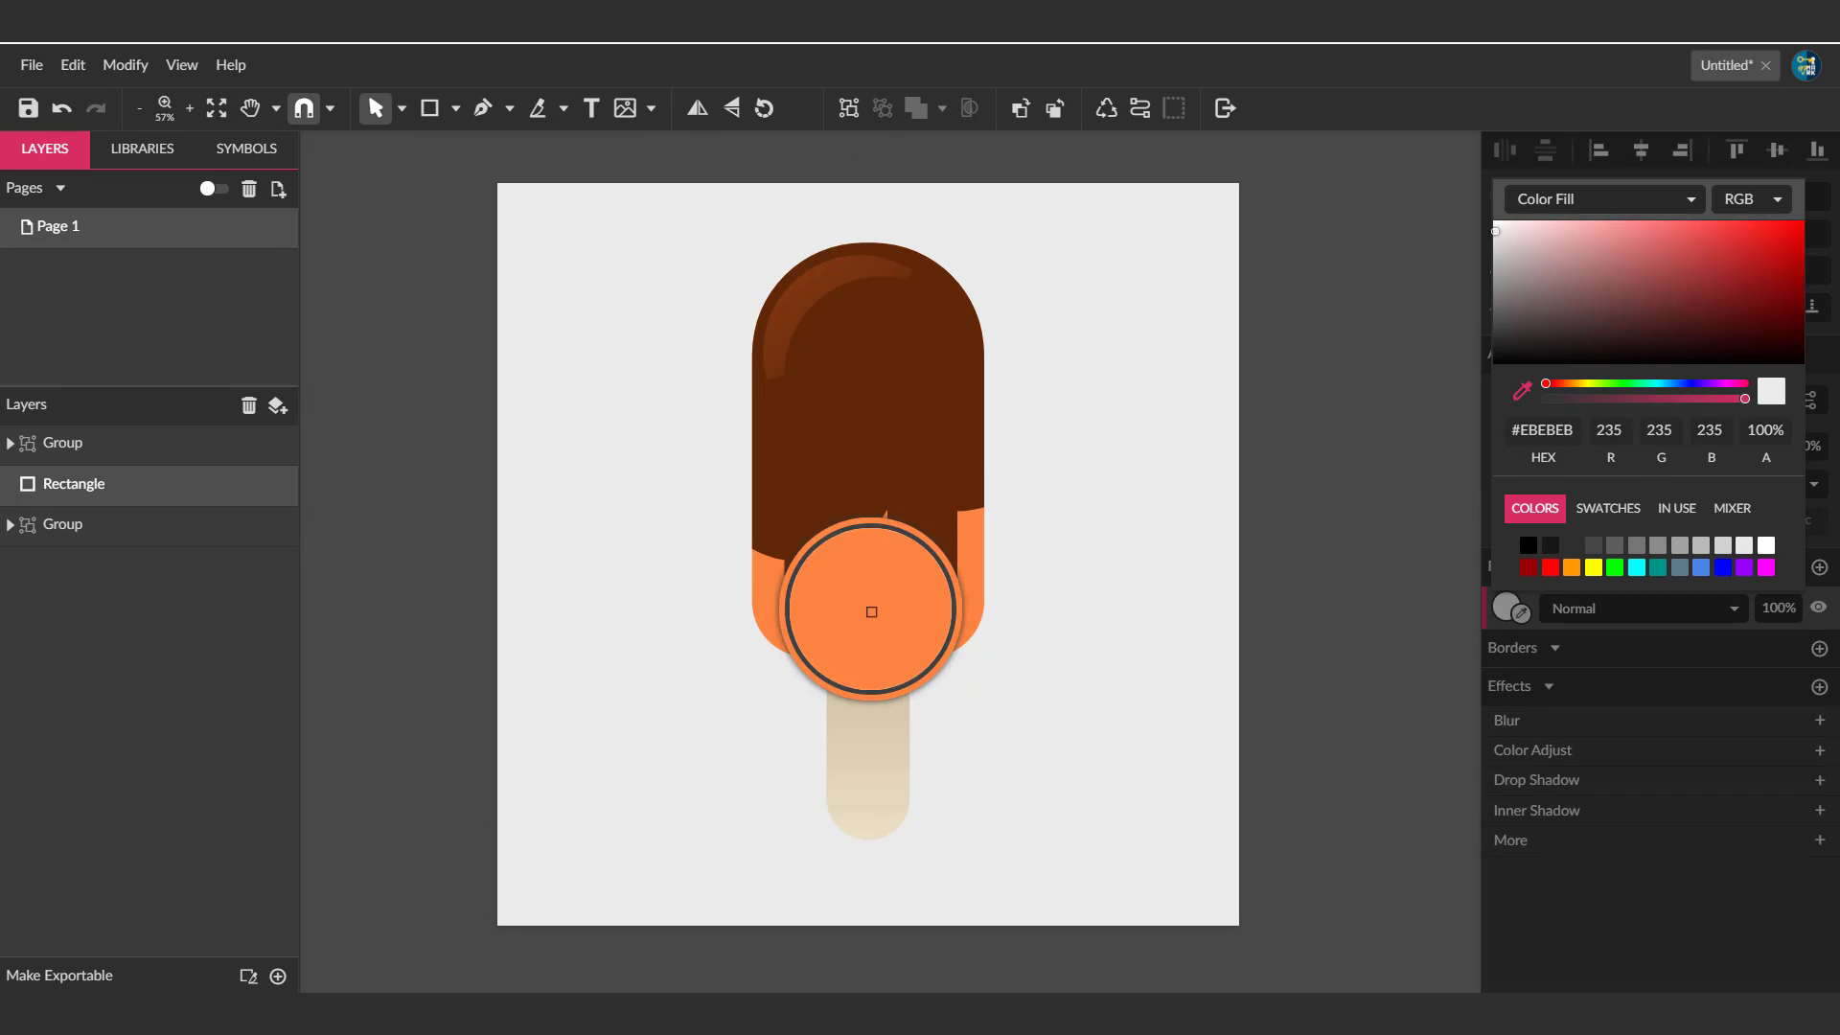
click(866, 606)
drag(1699, 226, 1628, 221)
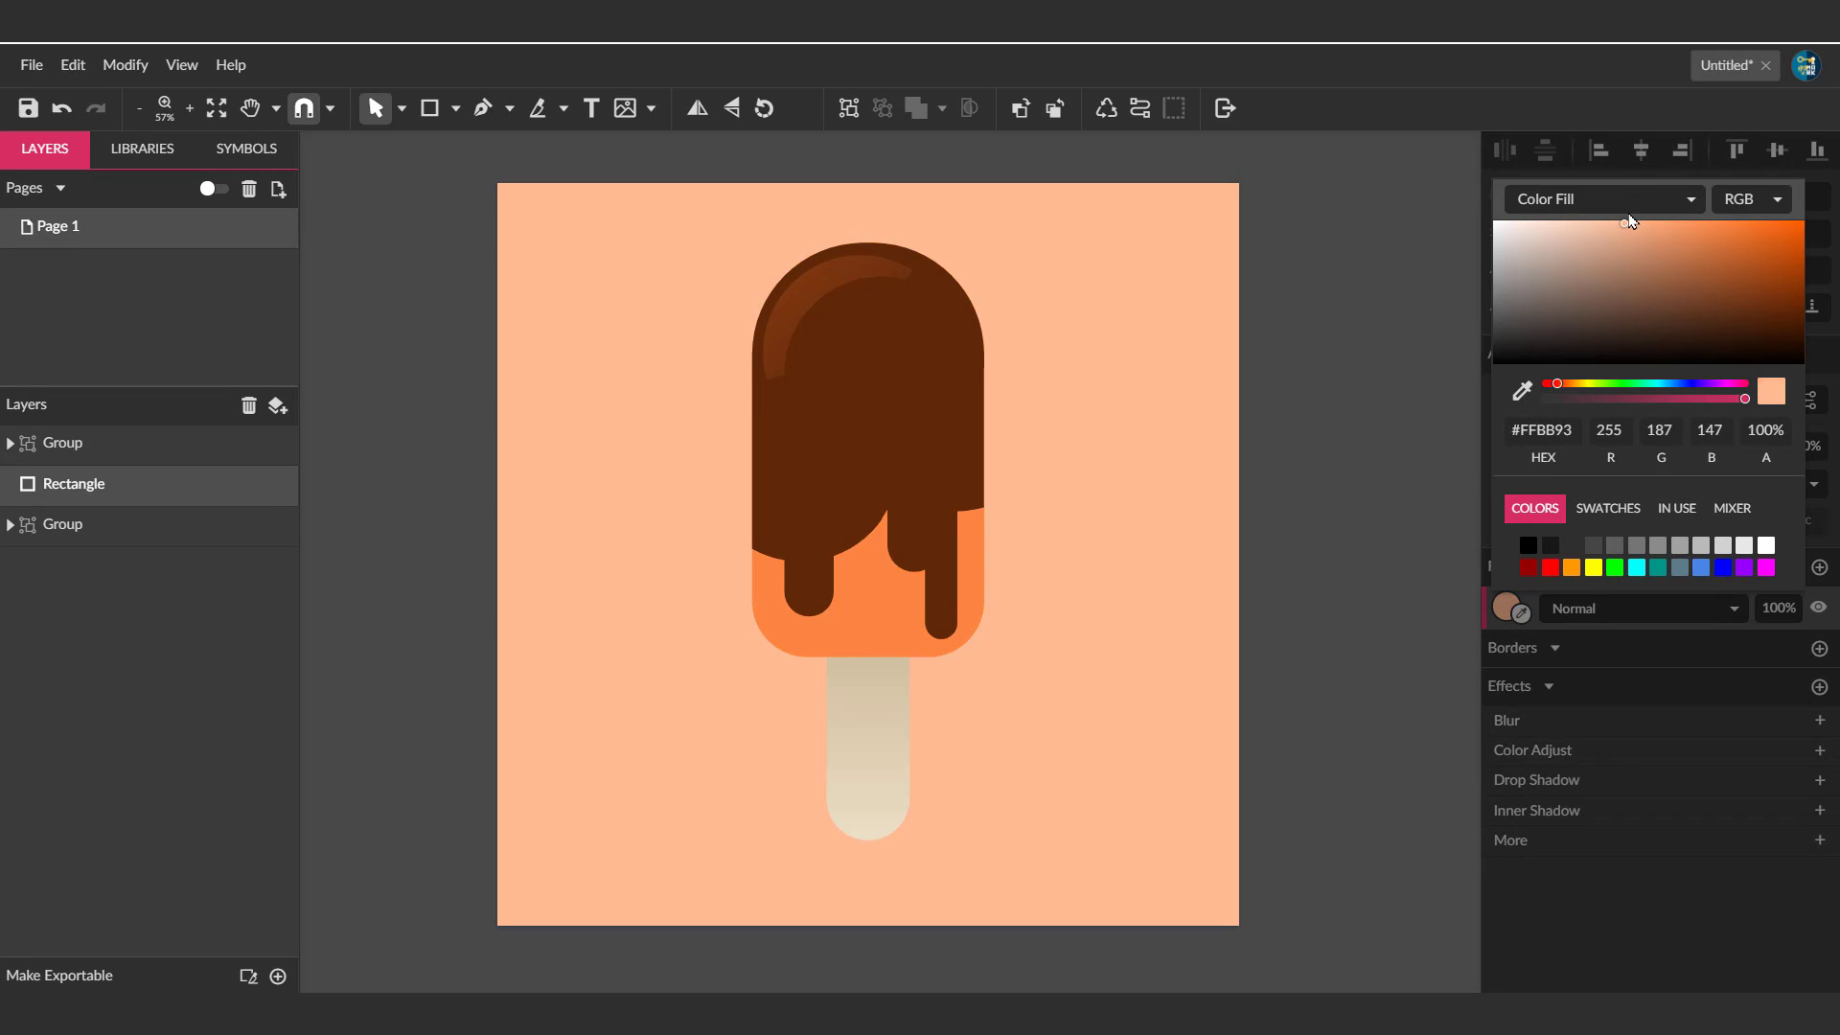
Give the rectangle a radial gradient fill with a paler orange centre and a more saturated version of the popsicle's sampled orange at the edge.
click(1681, 198)
click(1660, 318)
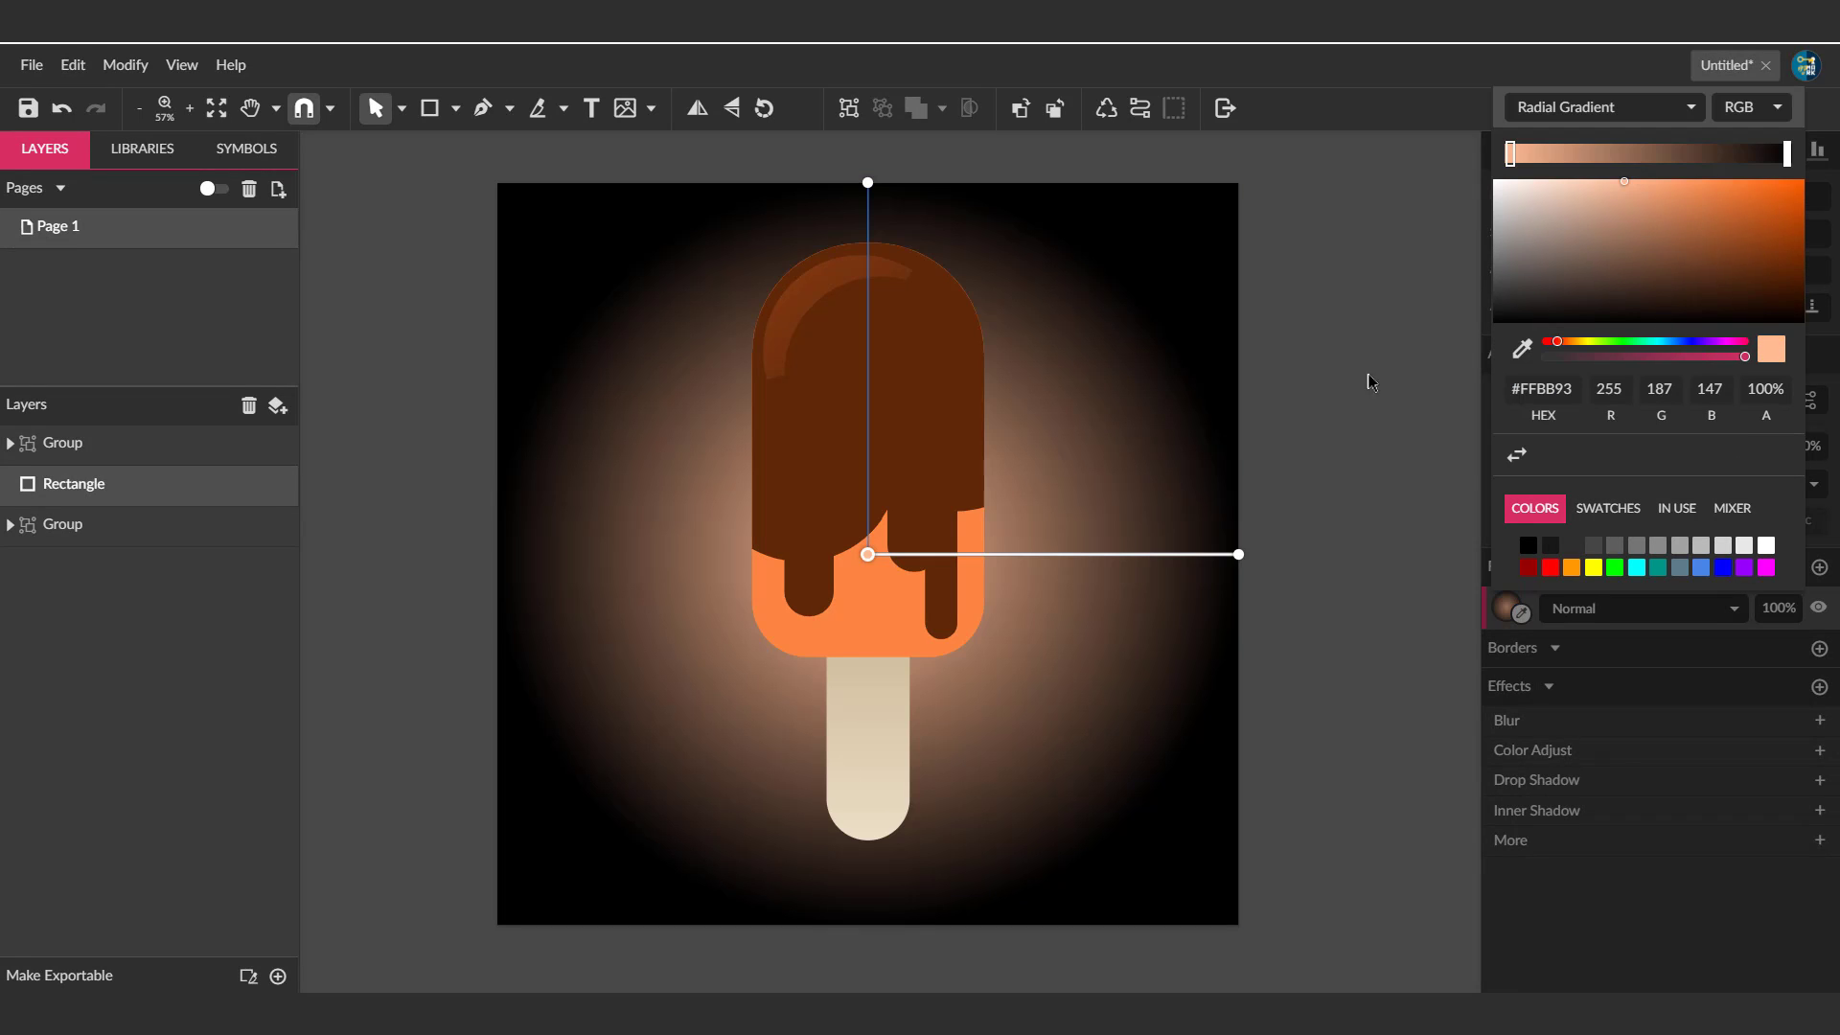
click(1239, 554)
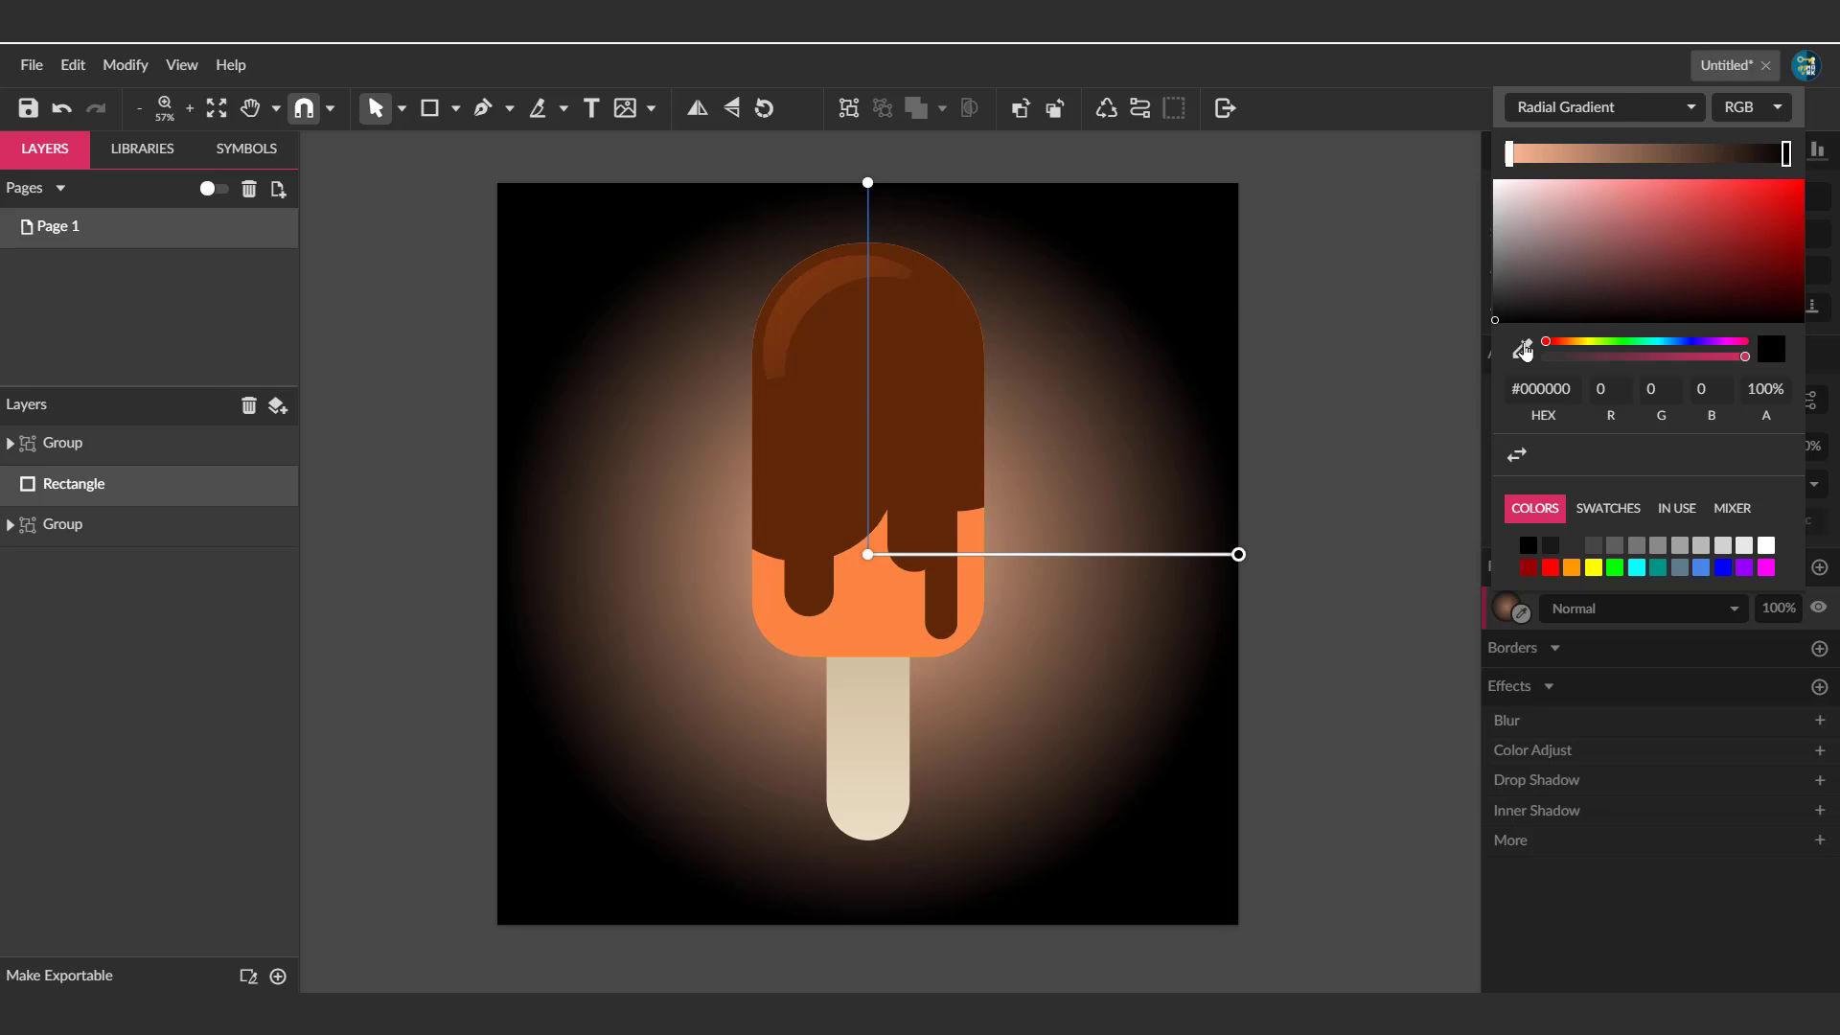
click(1524, 350)
click(977, 586)
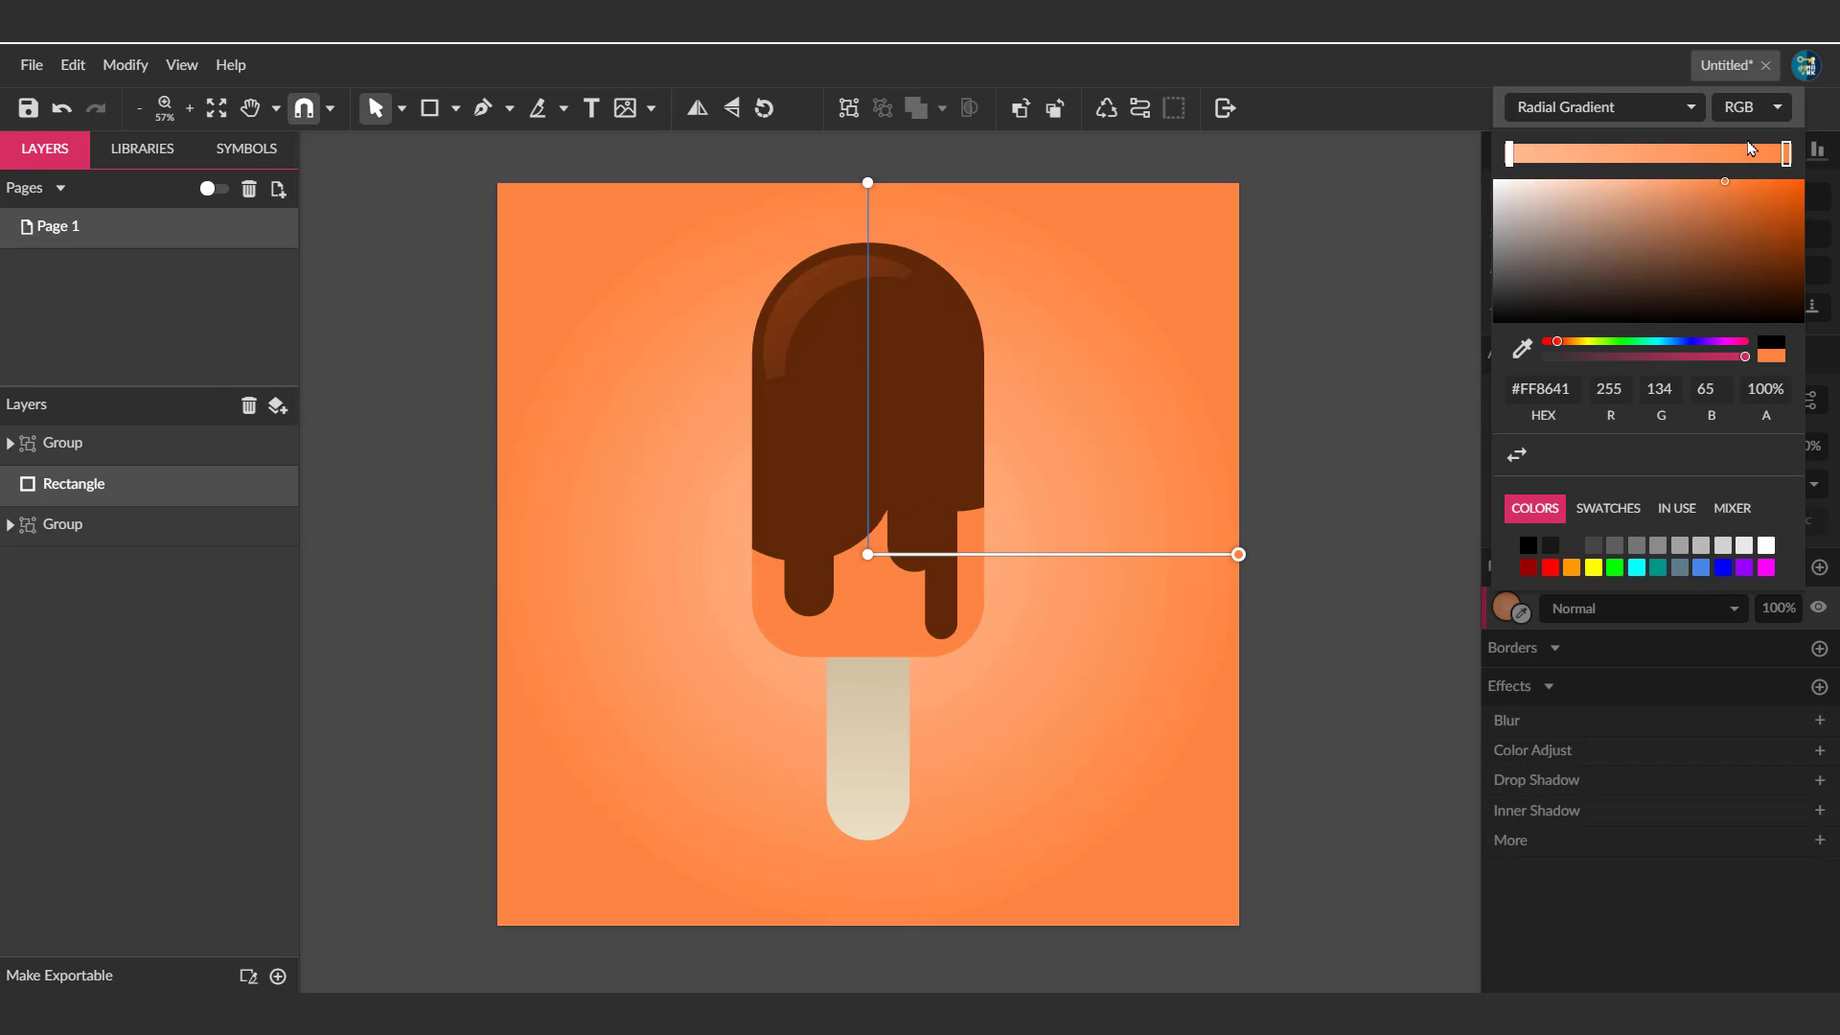
drag(1761, 196, 1766, 181)
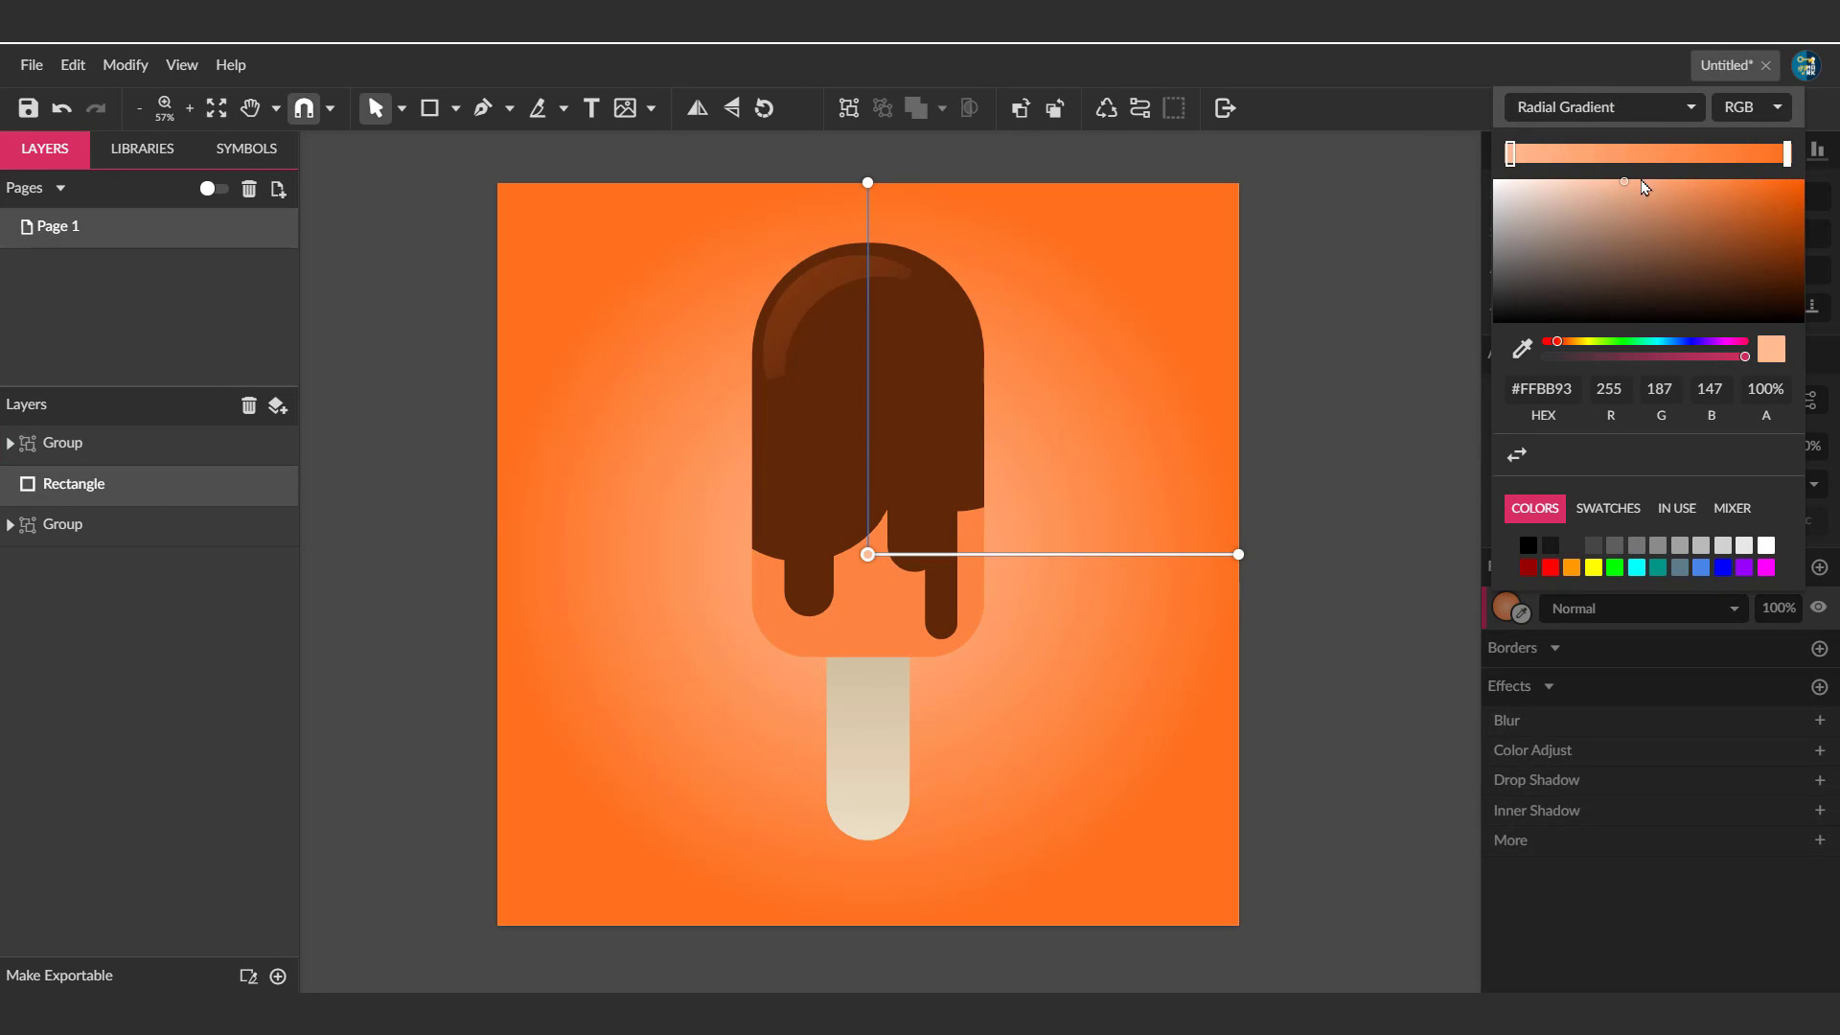
drag(1640, 181, 1567, 180)
Move the background rectangle beneath both groups and lower the opacity of the side popsicles group.
drag(86, 486, 184, 585)
click(1080, 457)
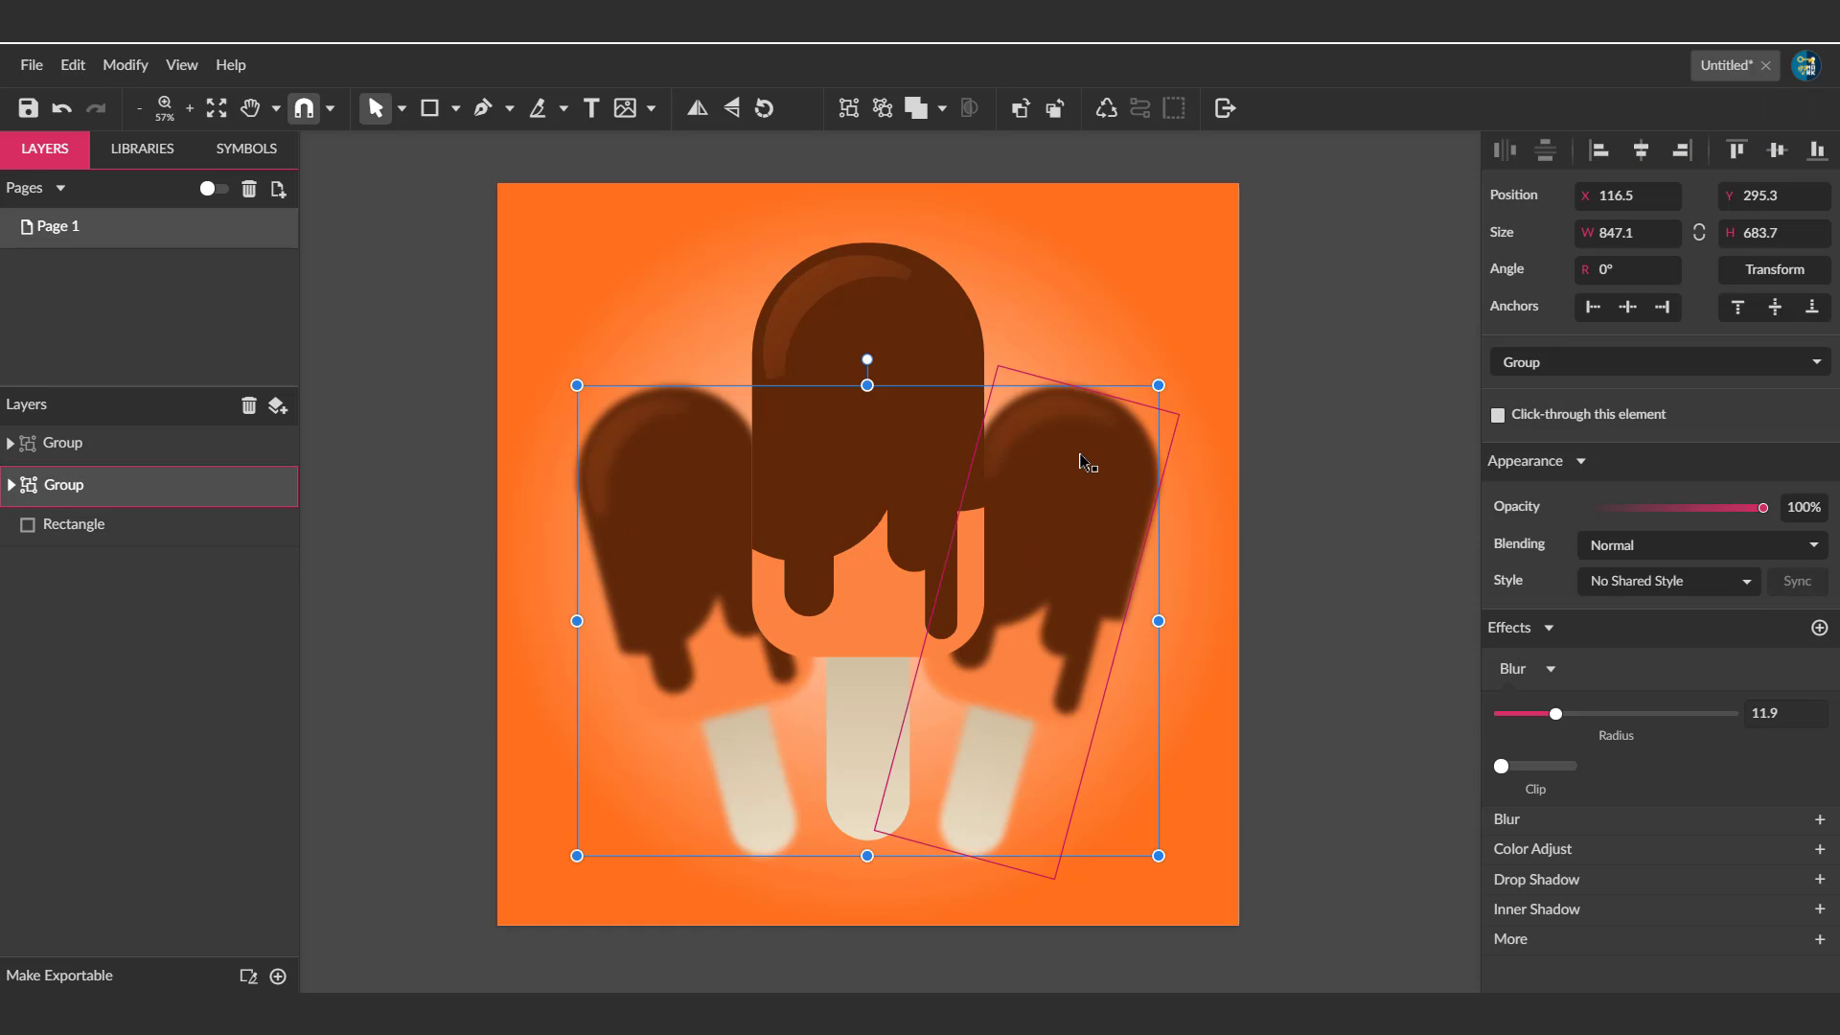
drag(1763, 509, 1716, 508)
click(1312, 345)
Try a drop shadow with blur 5 and 65% opacity on the main popsicle, plus a second one in white.
click(924, 383)
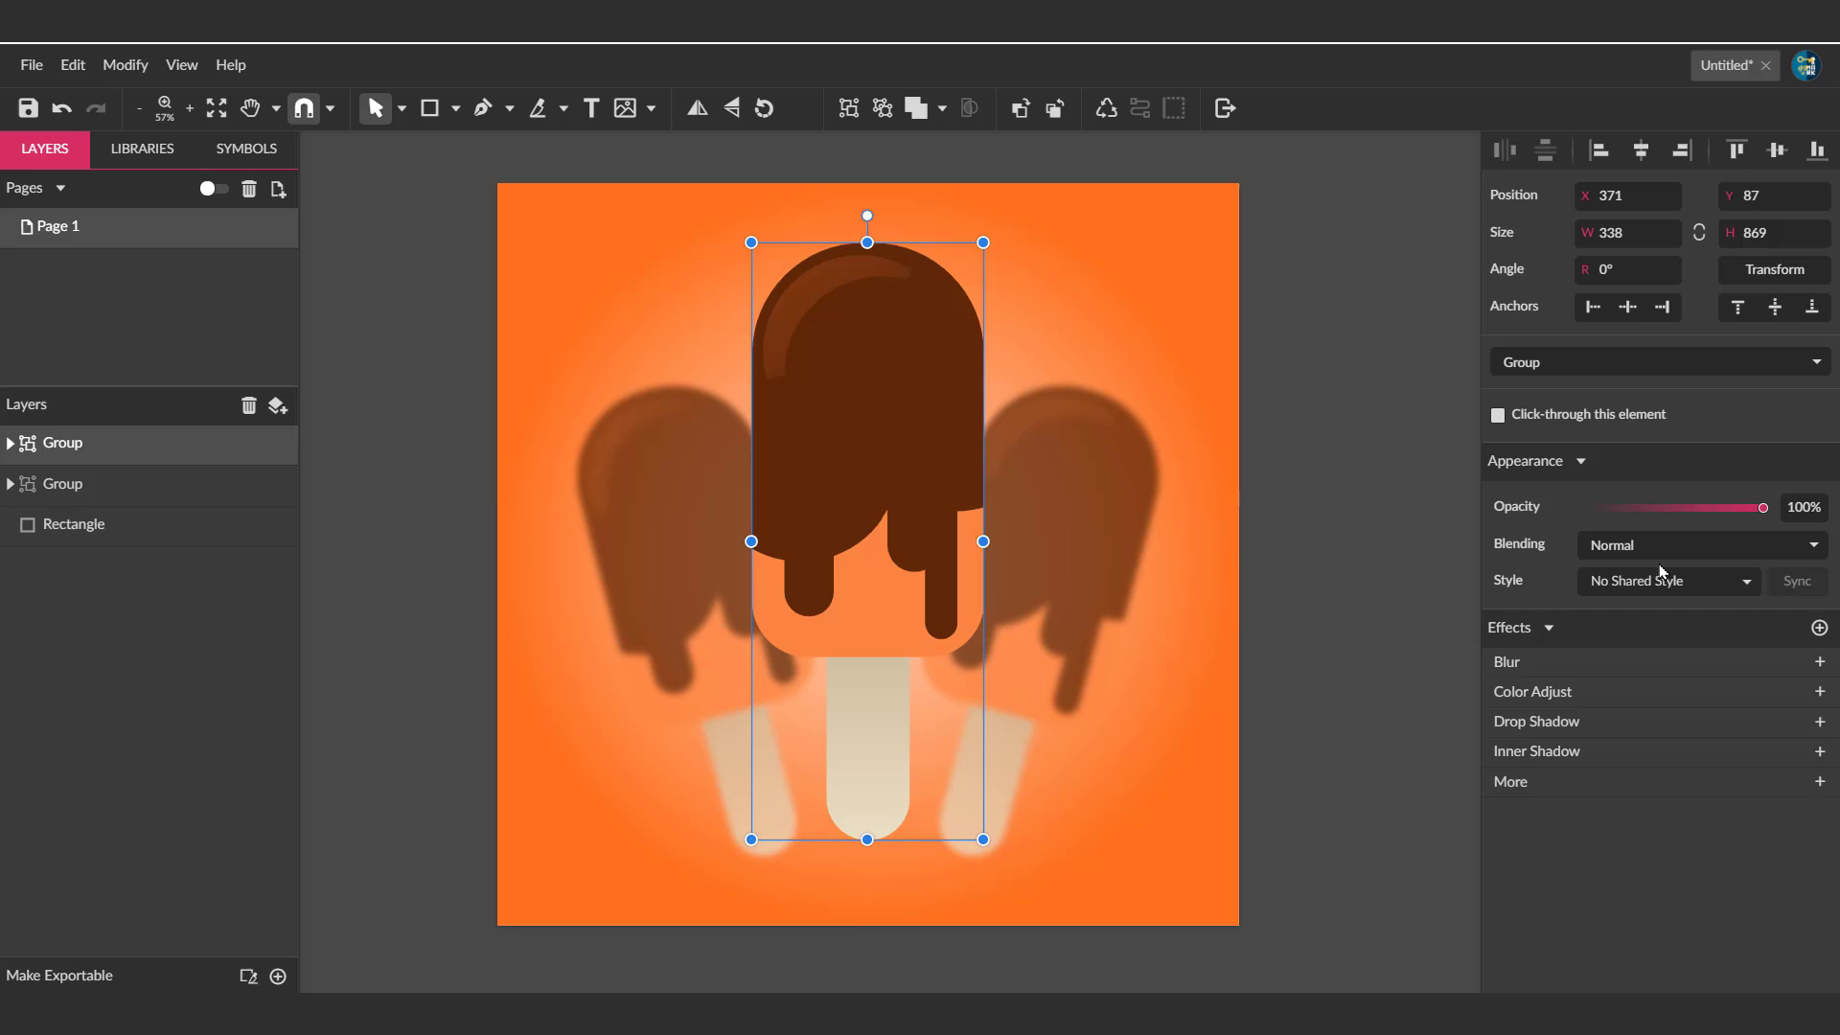
click(1819, 722)
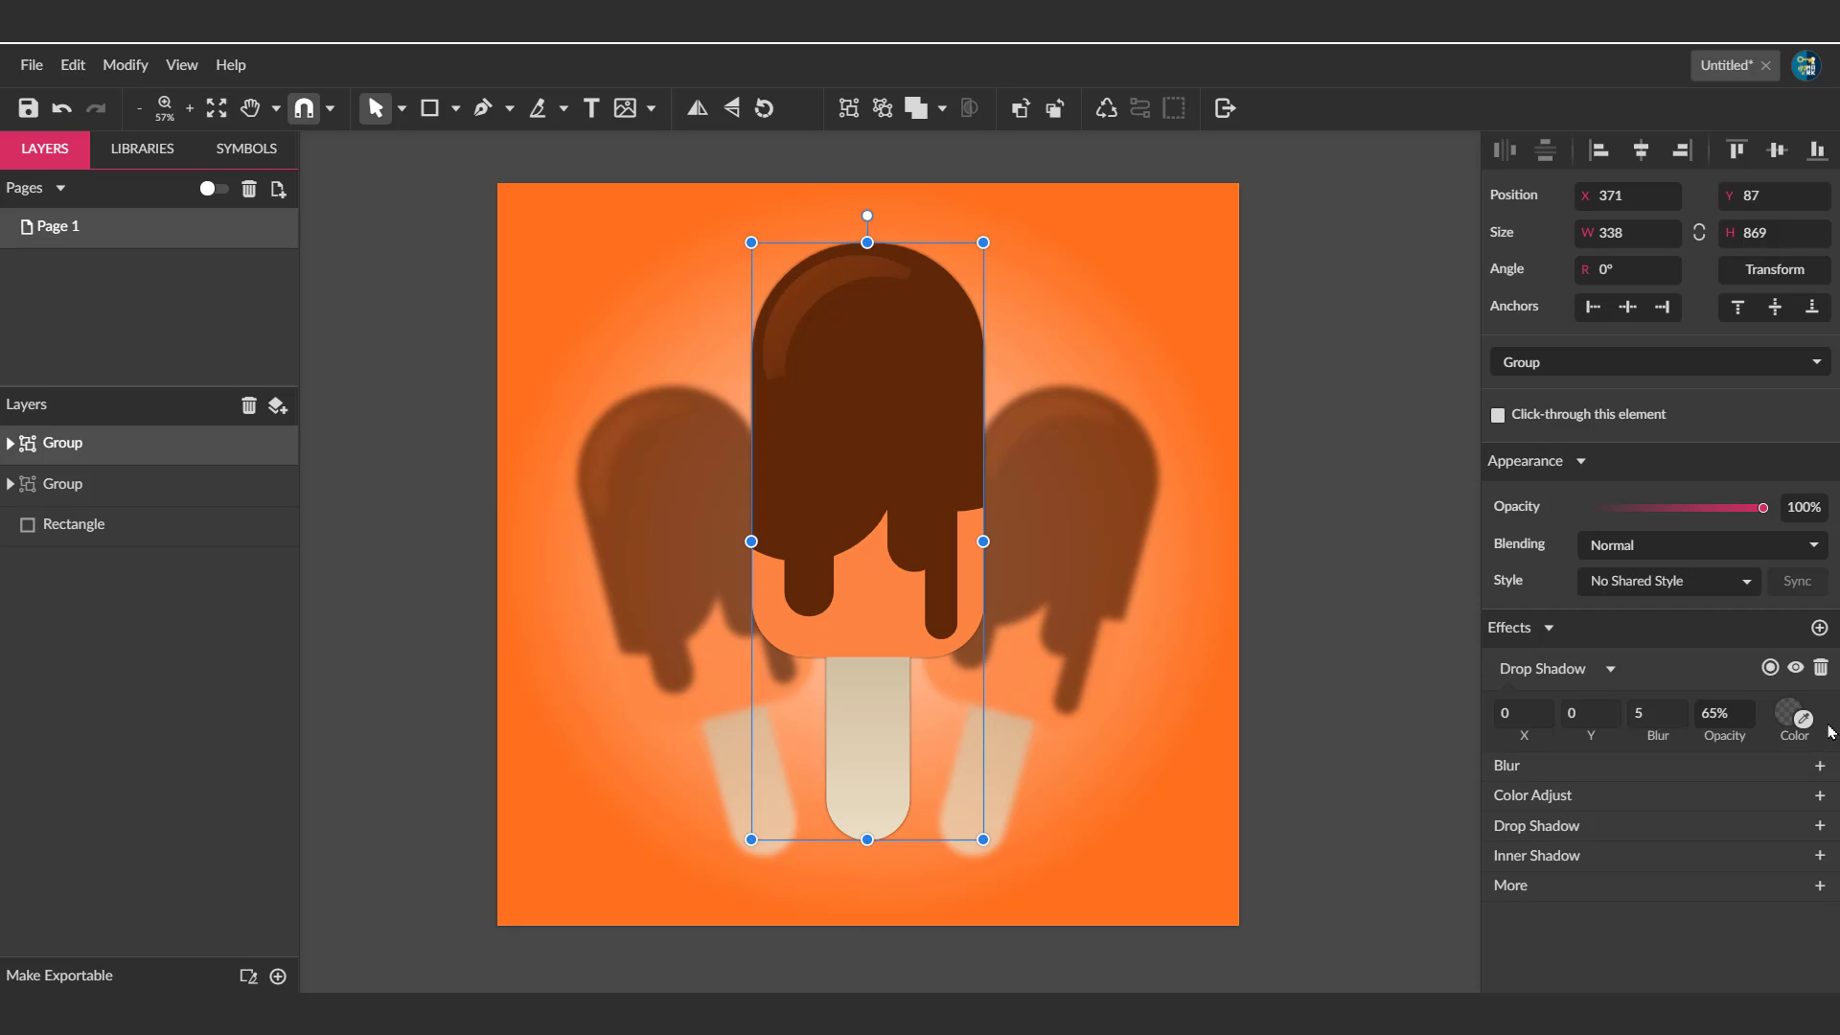
click(1820, 886)
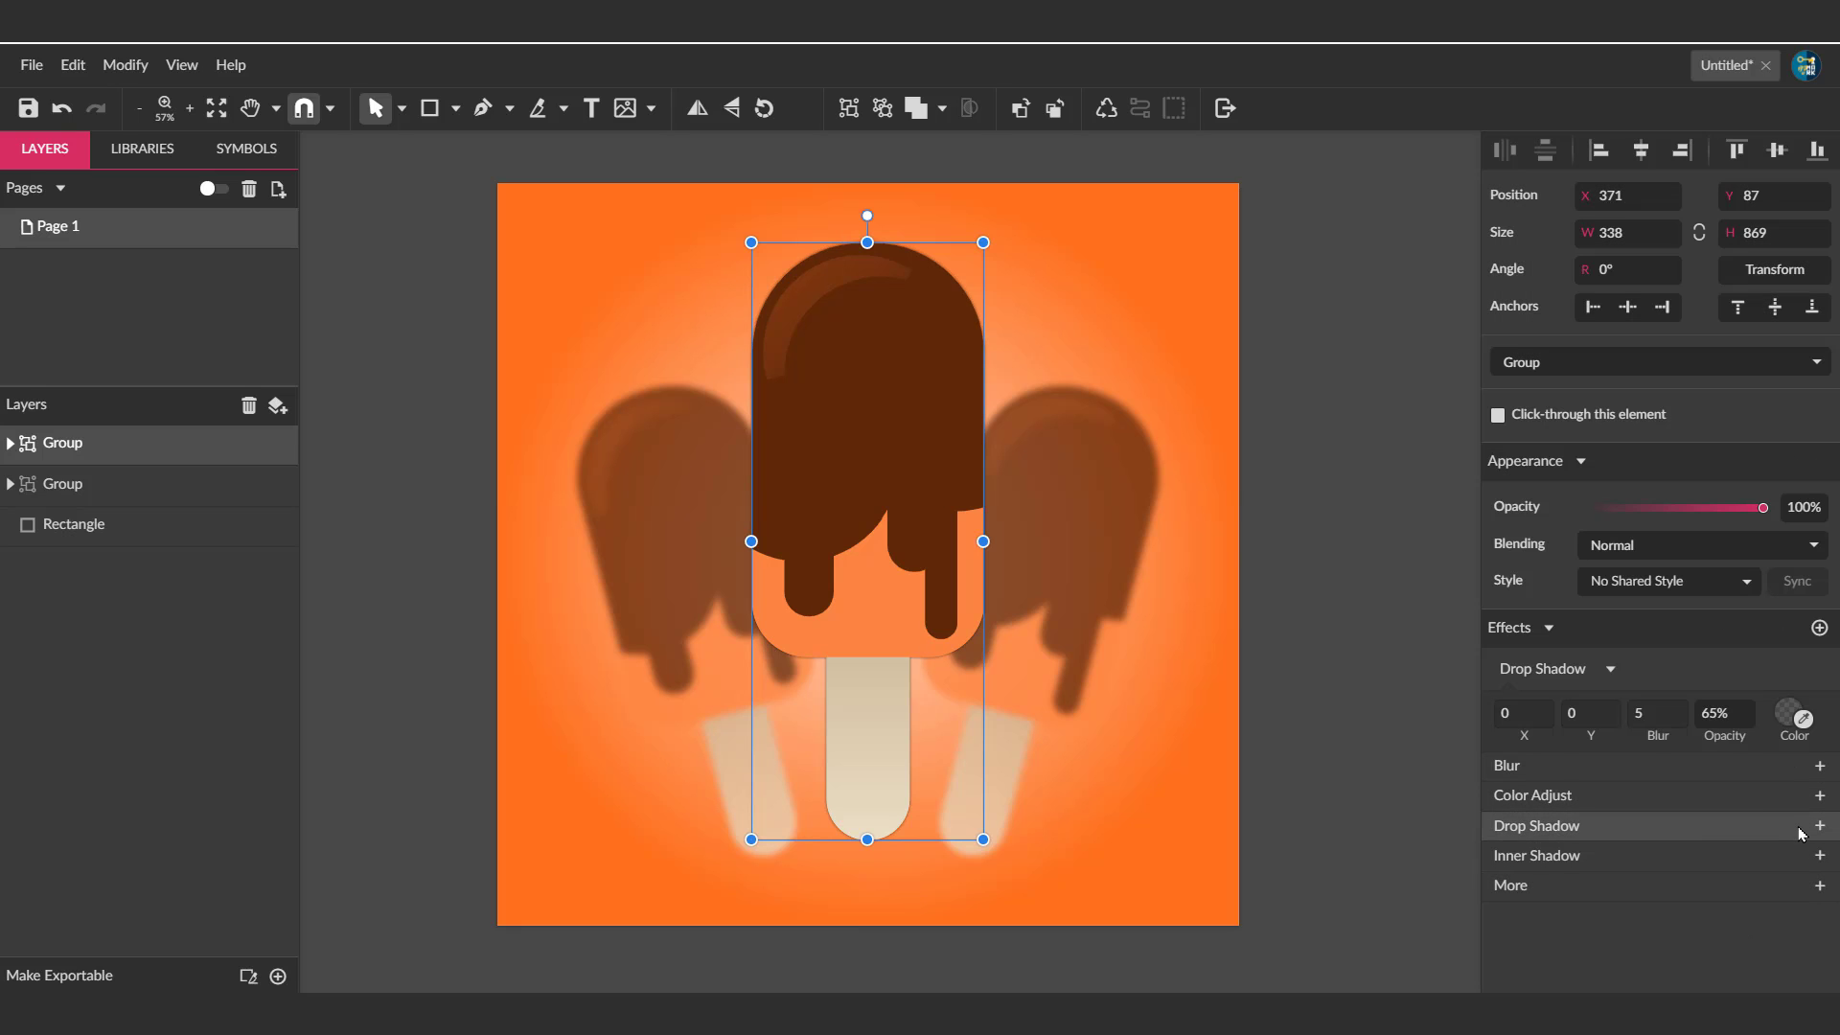
click(1802, 822)
click(1778, 821)
click(1771, 754)
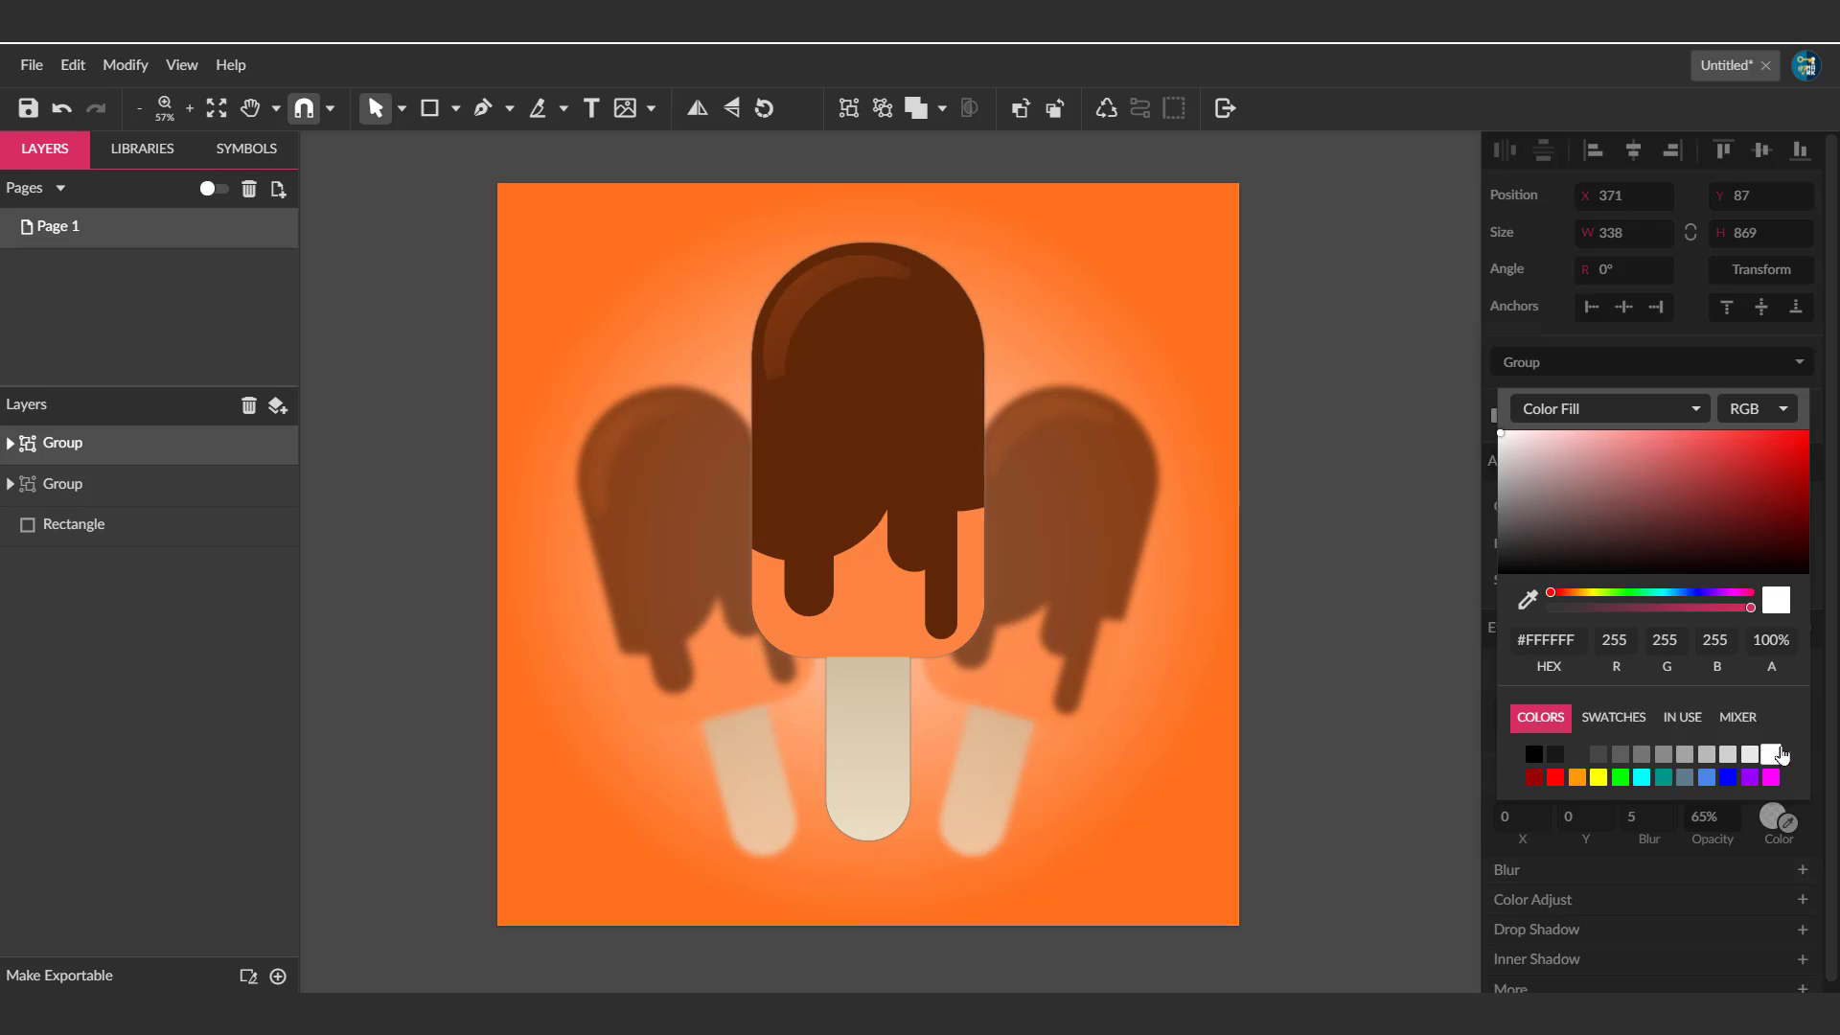
click(1823, 839)
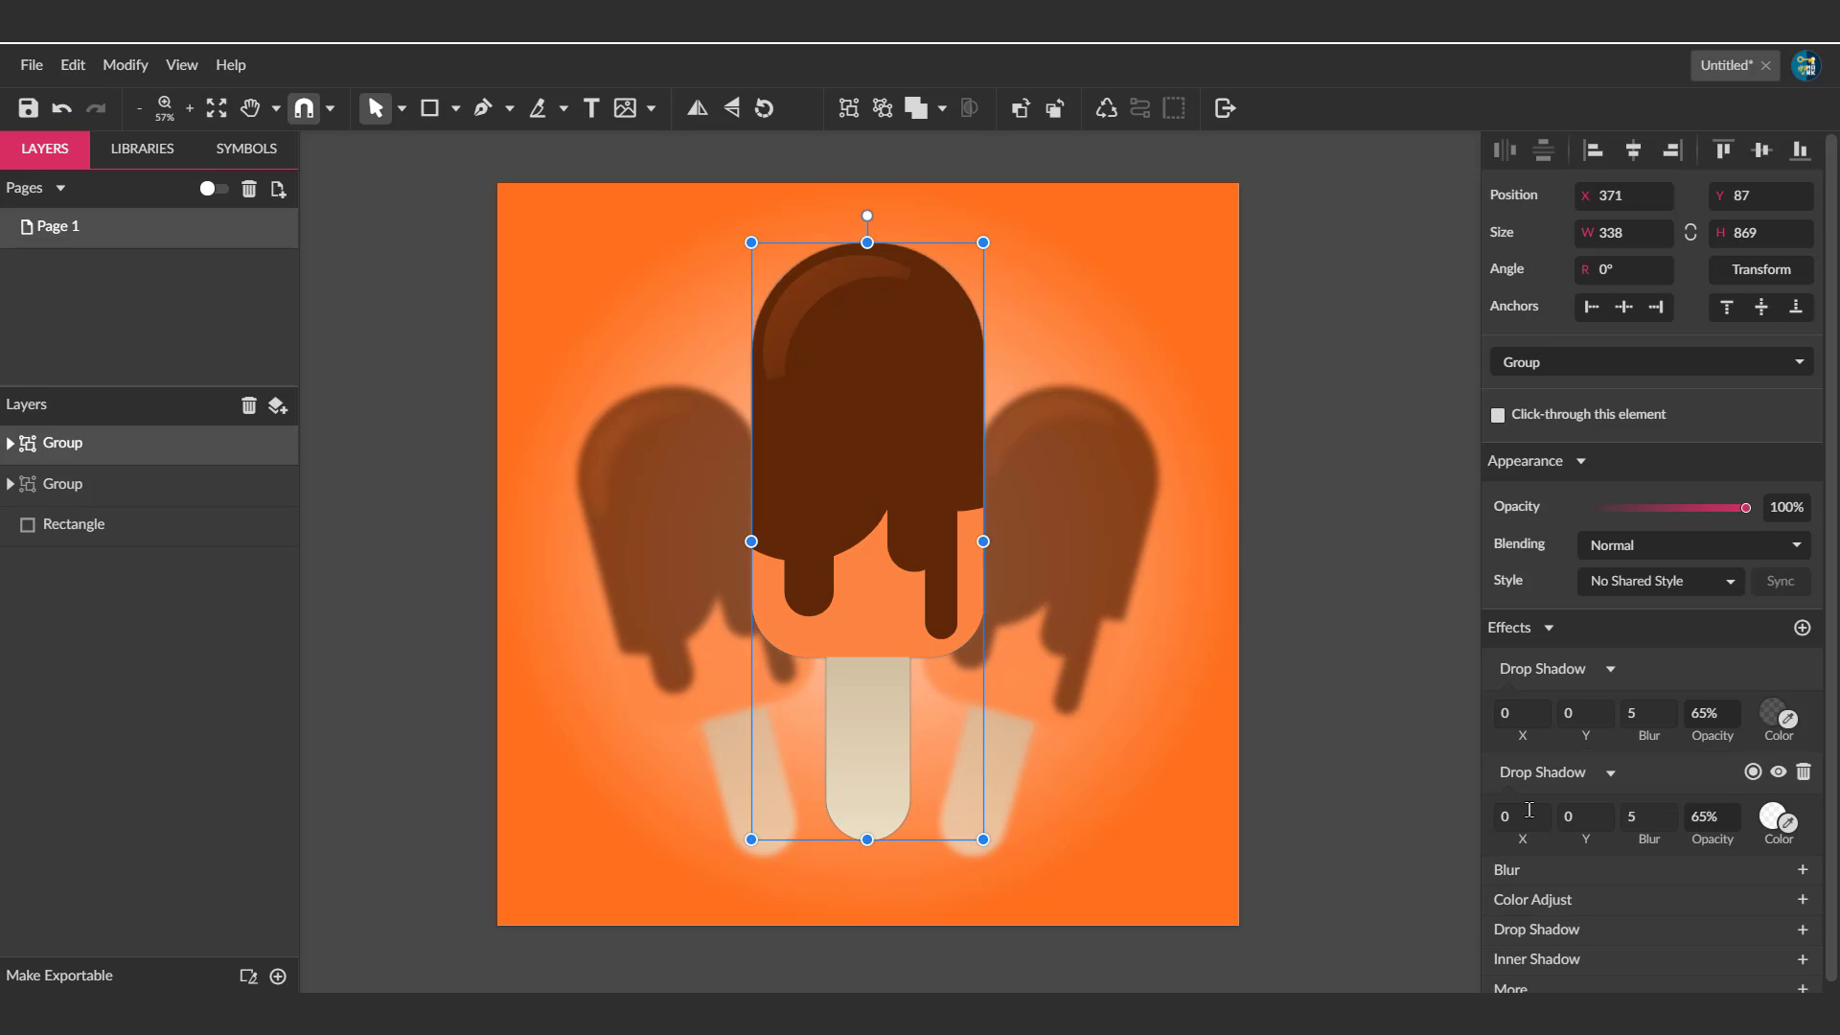
Delete both drop shadows from the main popsicle group.
click(1804, 772)
click(1820, 669)
click(1370, 573)
click(963, 482)
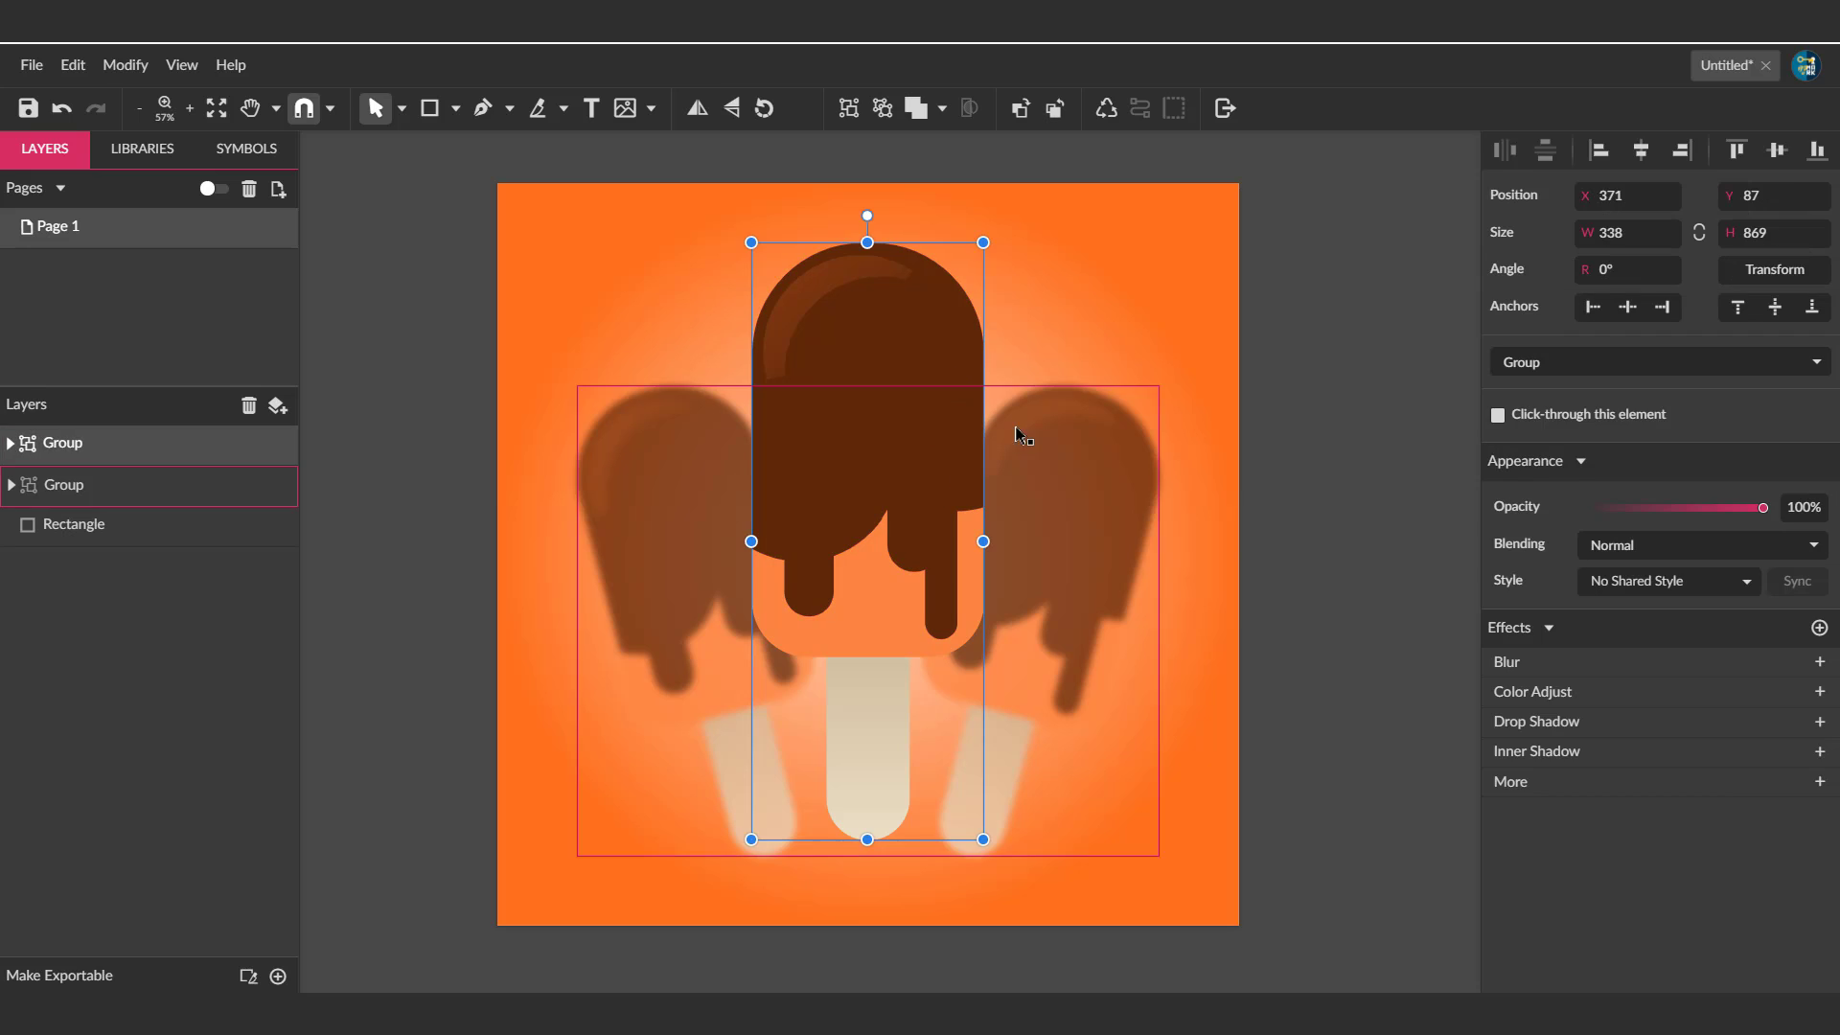
click(1355, 349)
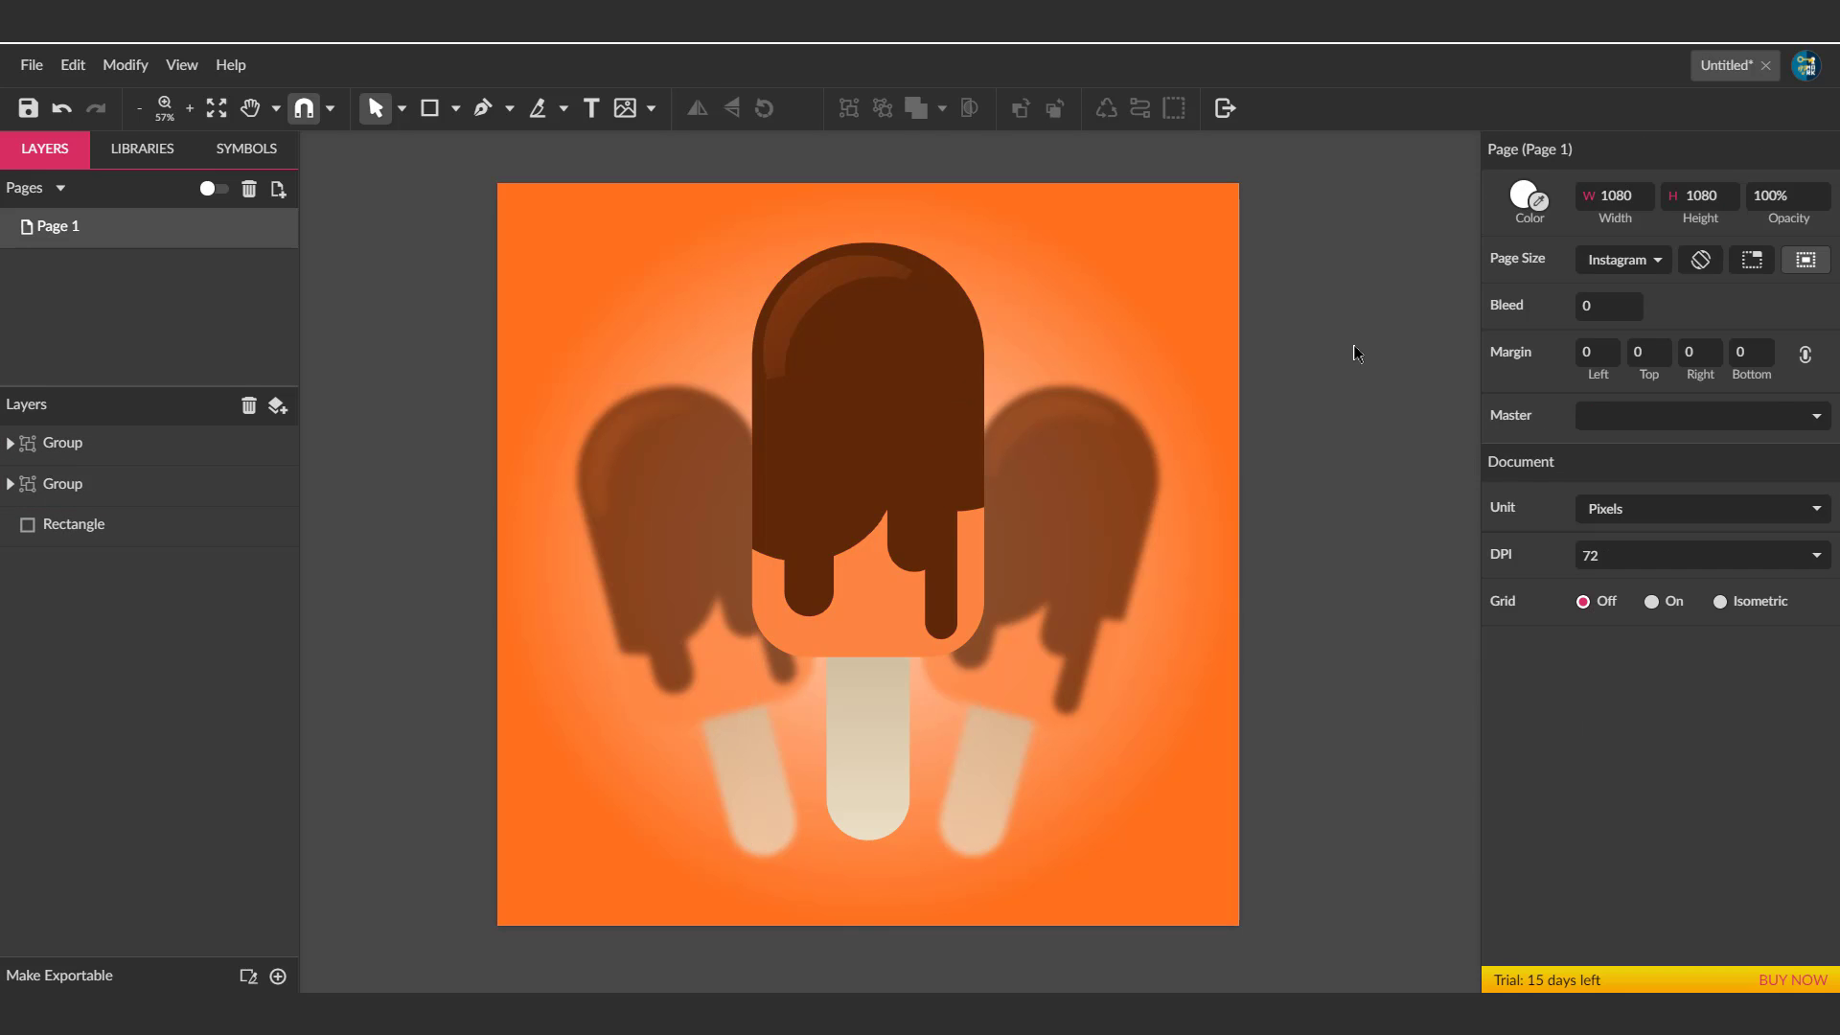
Change the centre colour of the background's radial gradient to pink #FF72B4.
click(1162, 610)
click(1510, 608)
click(1730, 341)
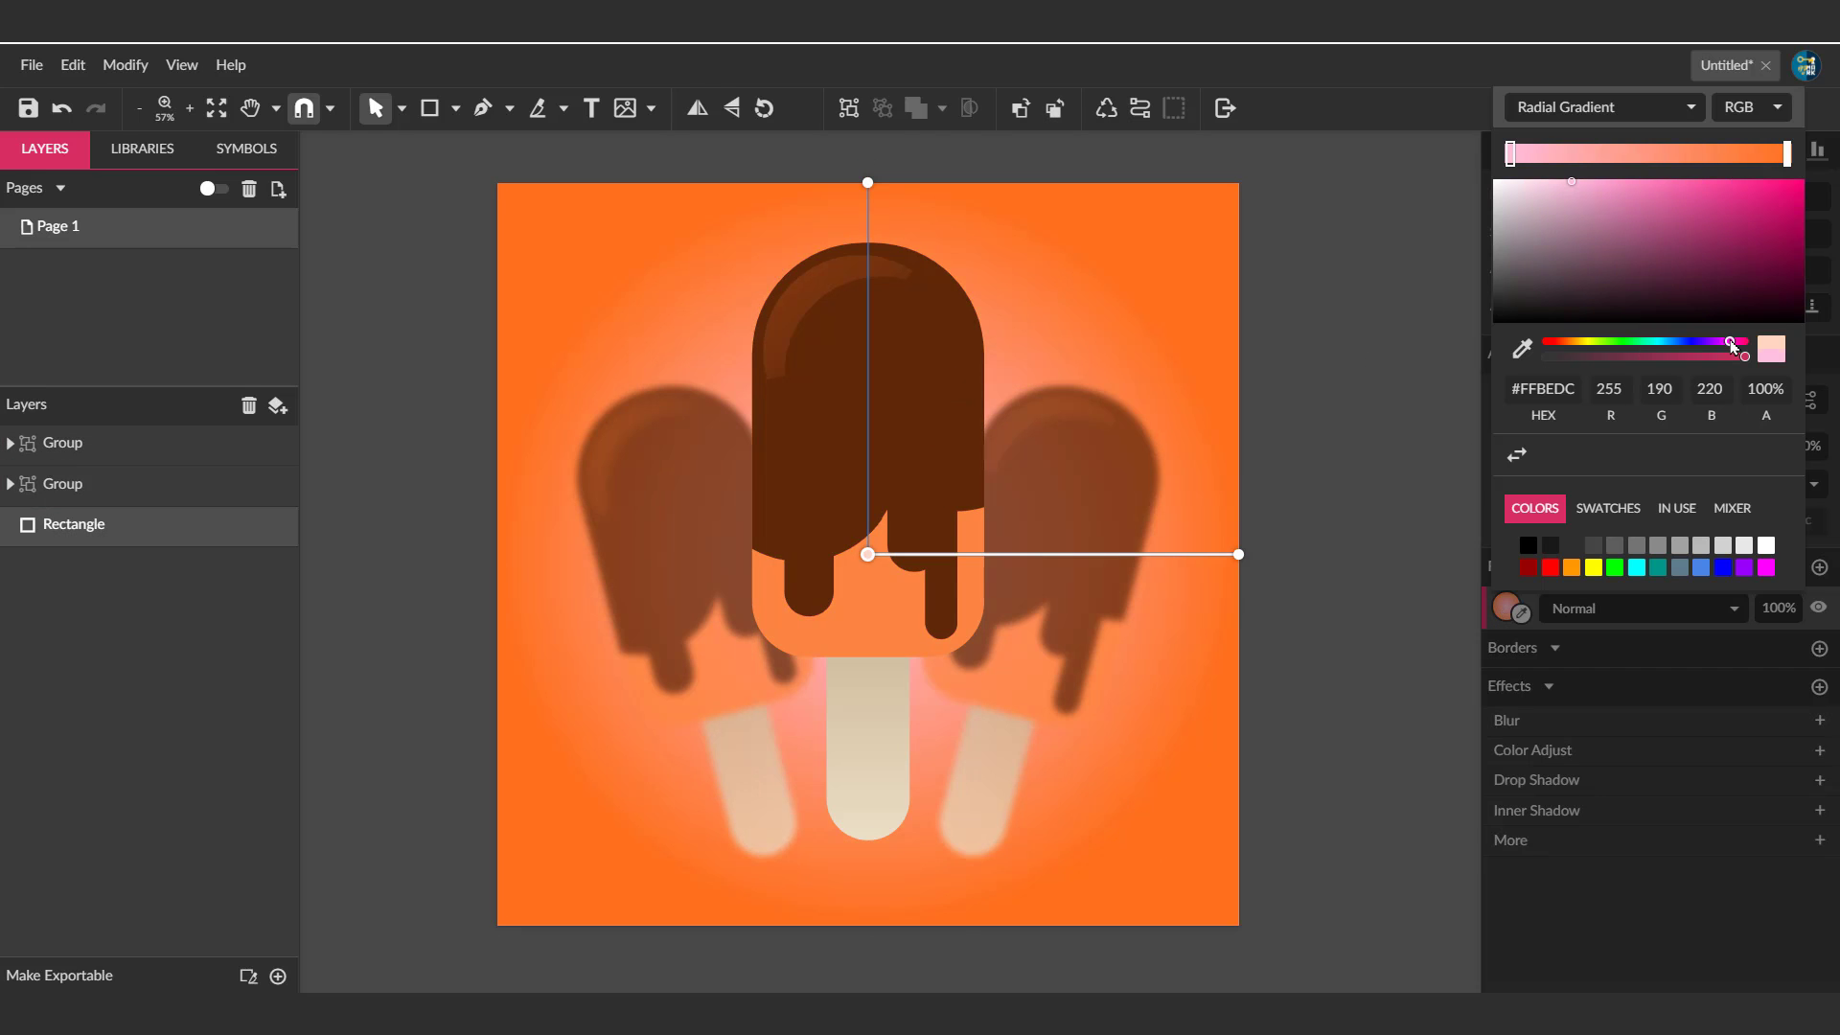
drag(1640, 185, 1663, 169)
Change the outer colour of the background's radial gradient to a deep, saturated blue-violet.
click(1188, 578)
click(1508, 607)
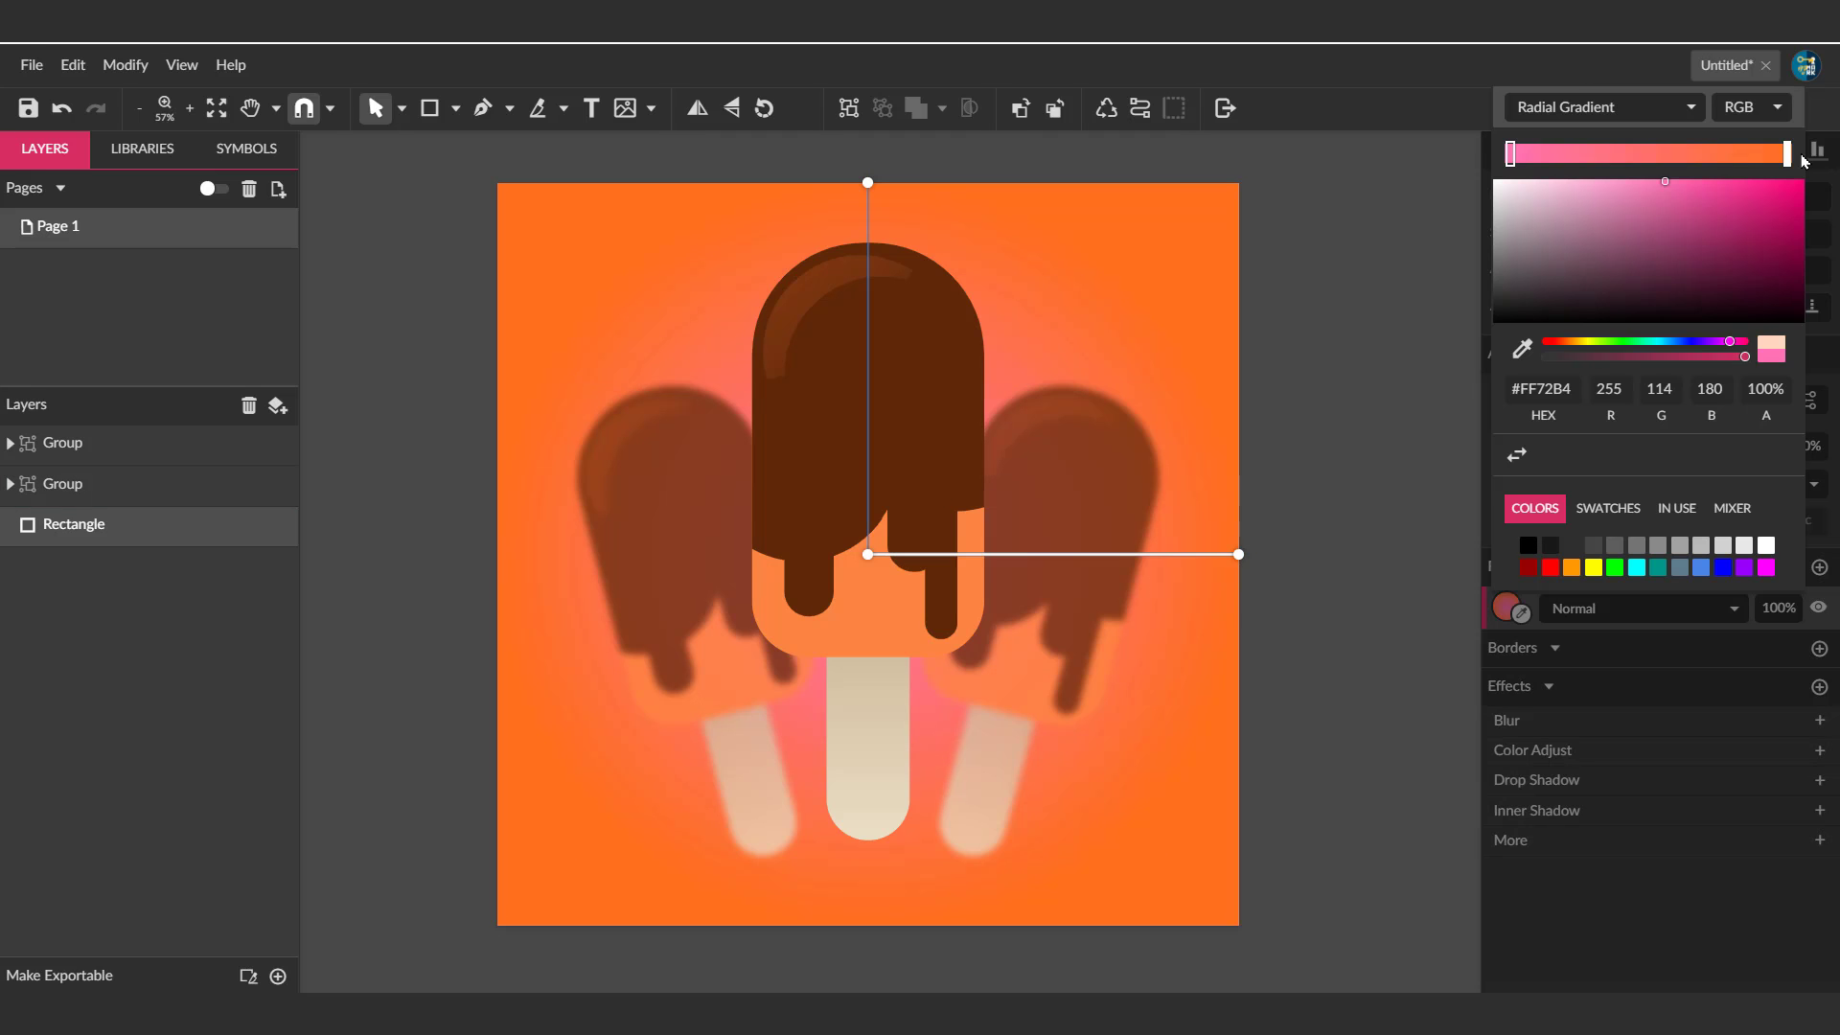
click(1785, 153)
drag(1711, 244, 1801, 220)
click(1663, 342)
click(1359, 645)
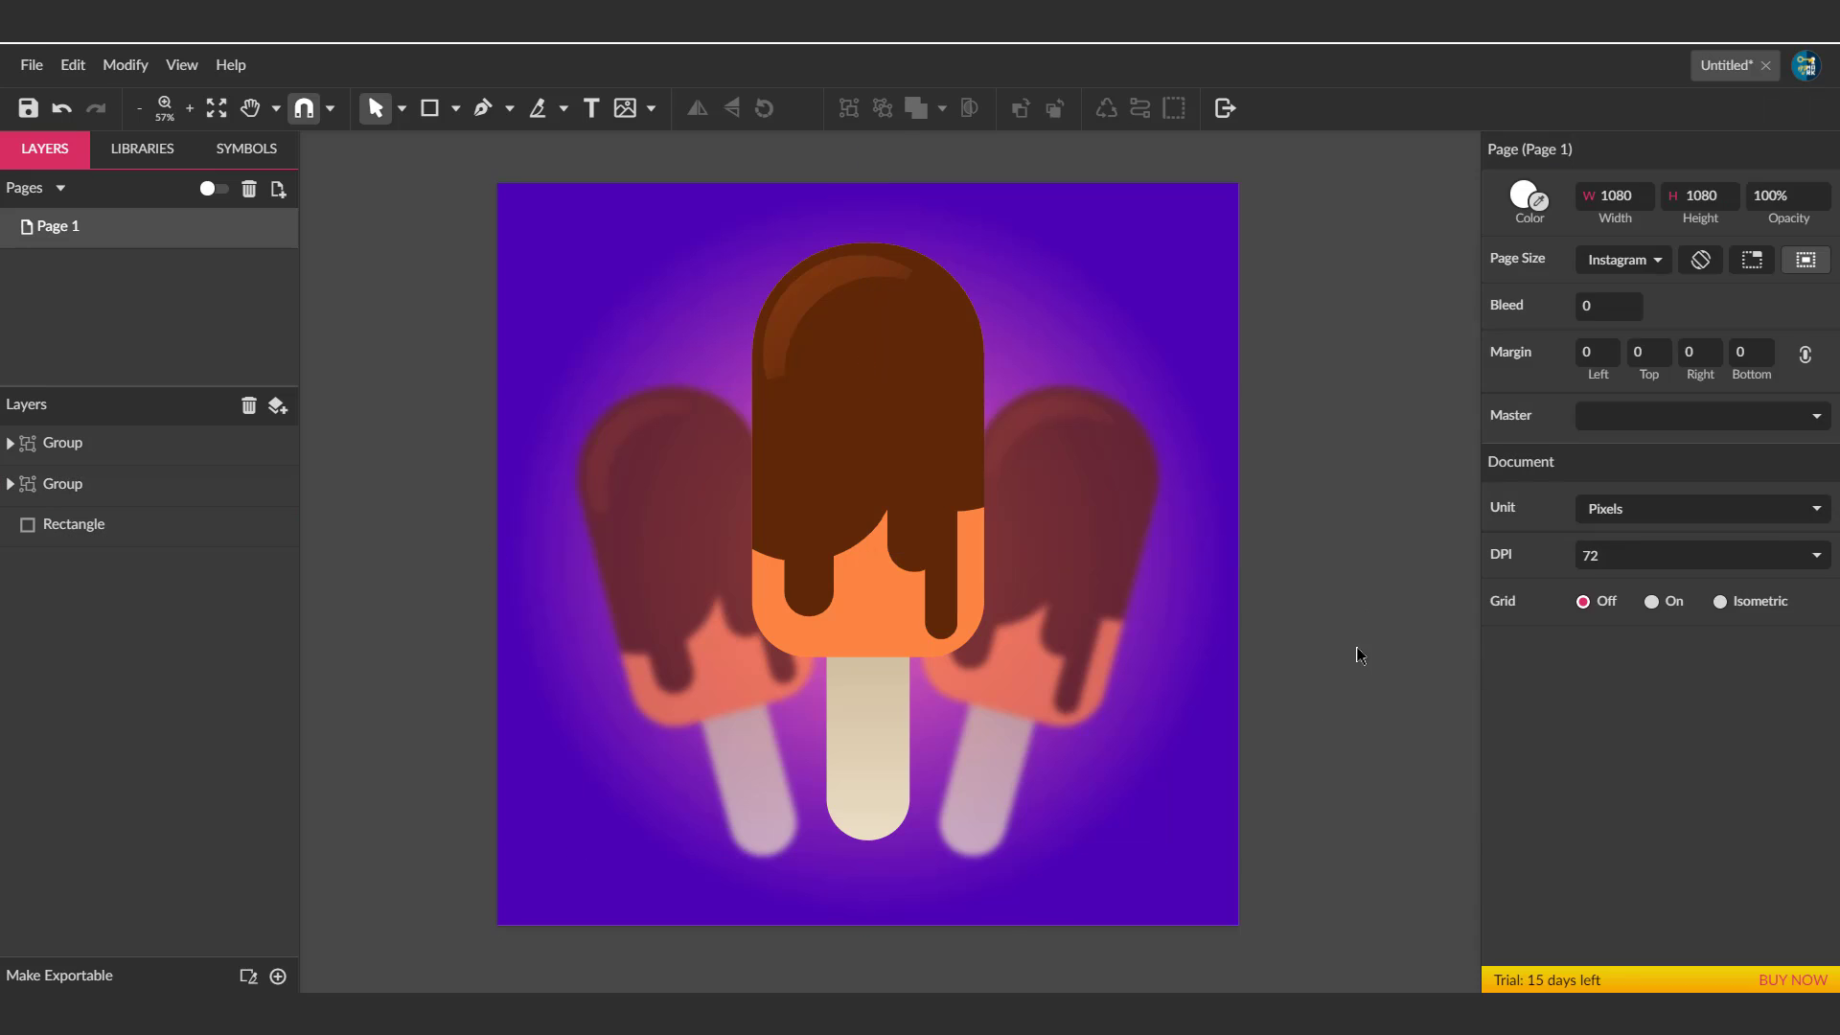
Start a new rectangle at the upper end of the main popsicle's stick.
click(912, 382)
click(430, 107)
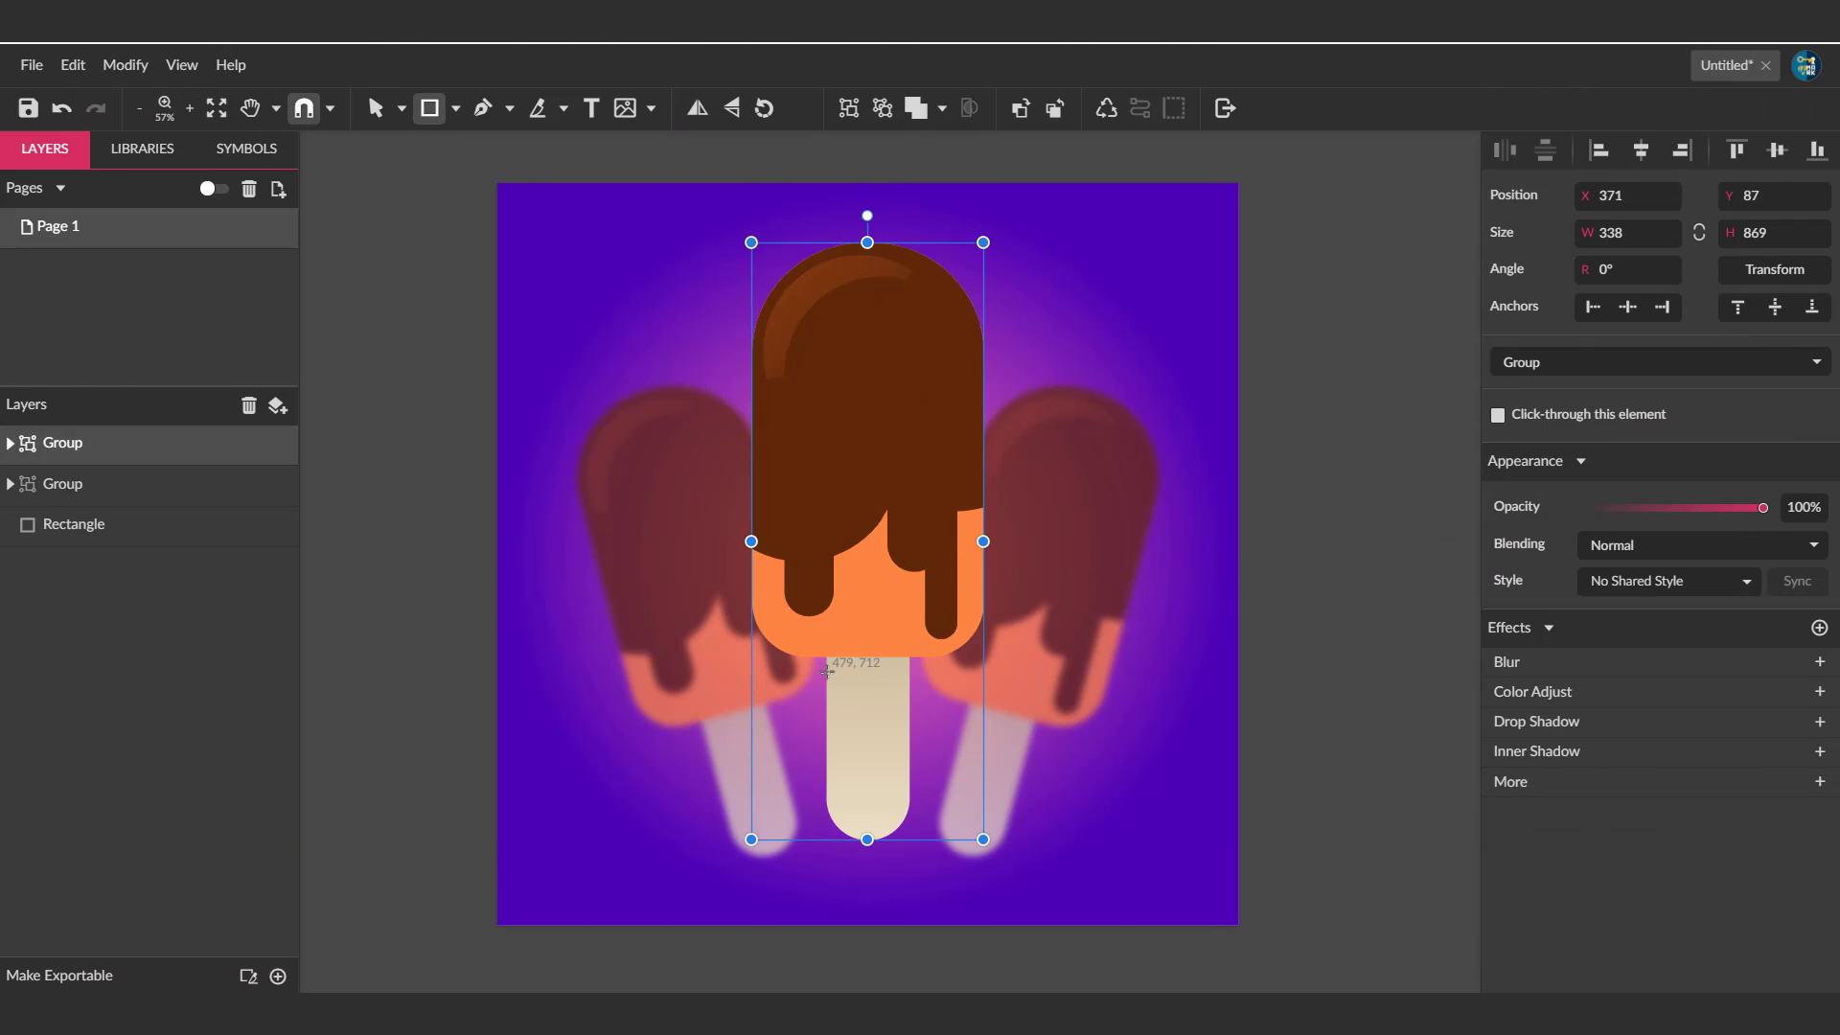